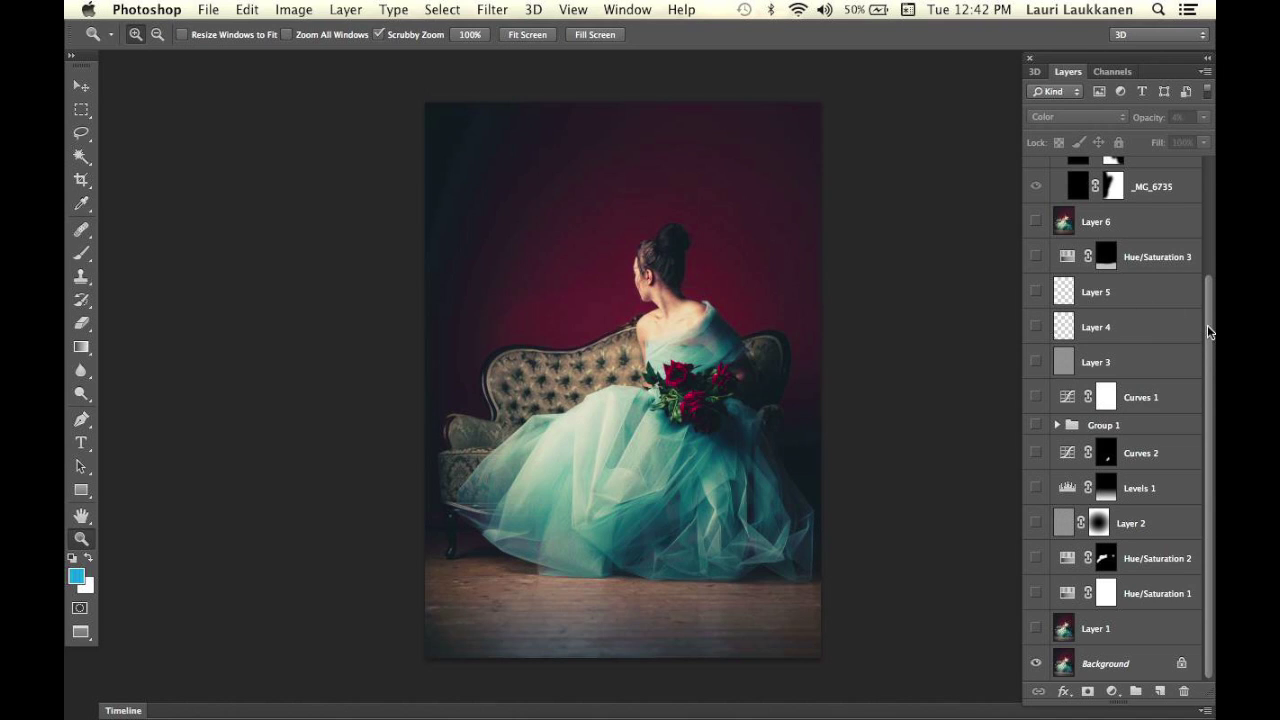
- Select Layer 1 in the Layers panel and turn on its visibility
mouse_move(1207, 325)
left_mouse_down()
mouse_move(1210, 202)
mouse_move(1198, 341)
left_mouse_up()
left_click(1100, 632)
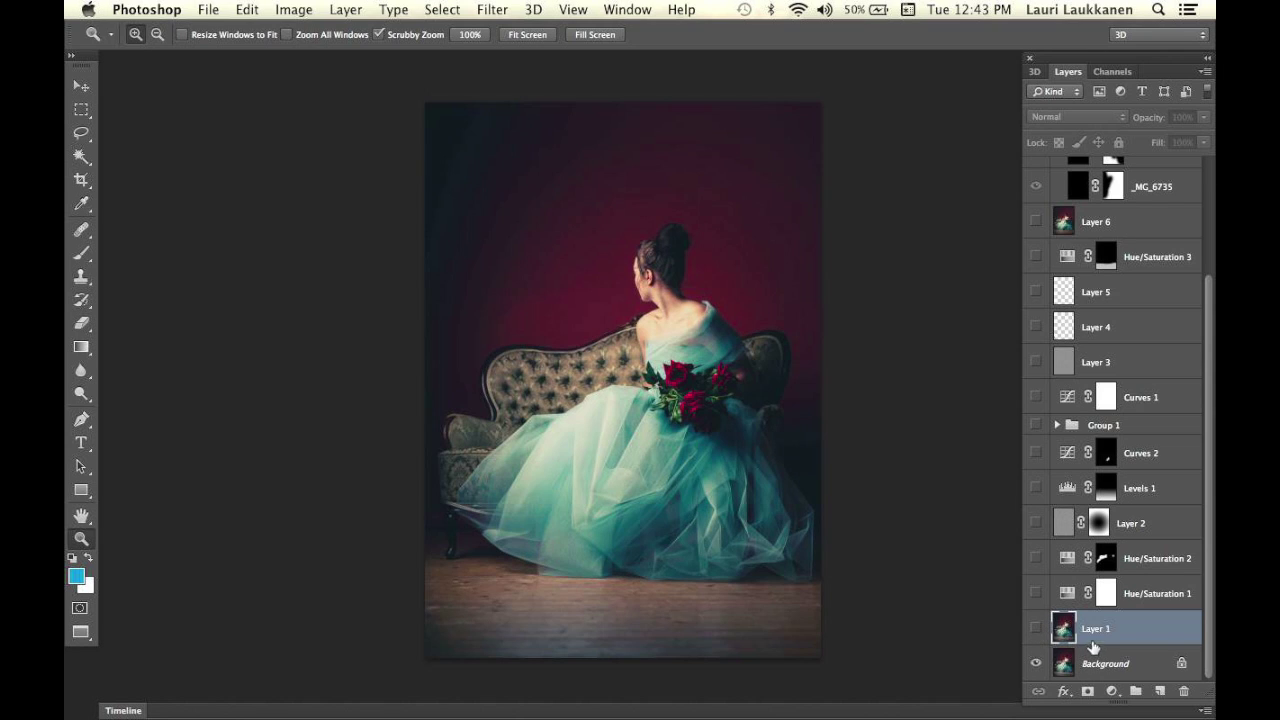
left_click(1036, 630)
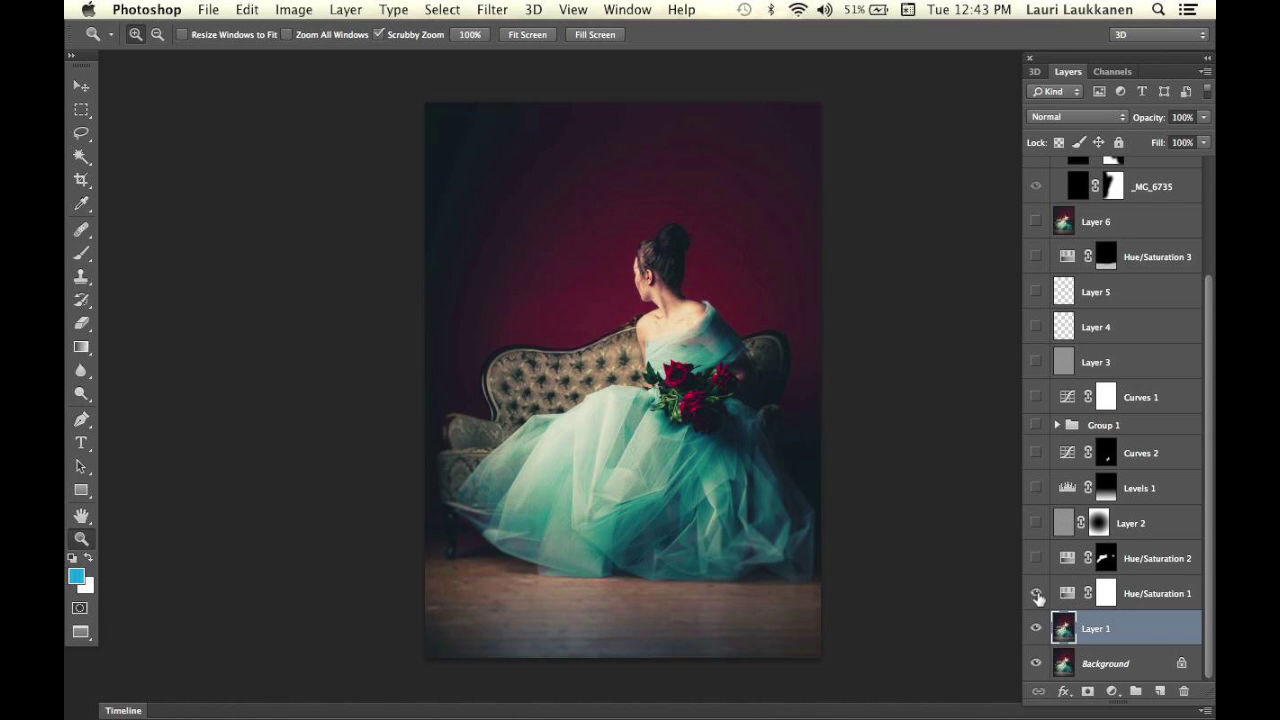
- Restrict Hue/Saturation 1 to Cyans with saturation +6 and lightness -4
double_click(1066, 597)
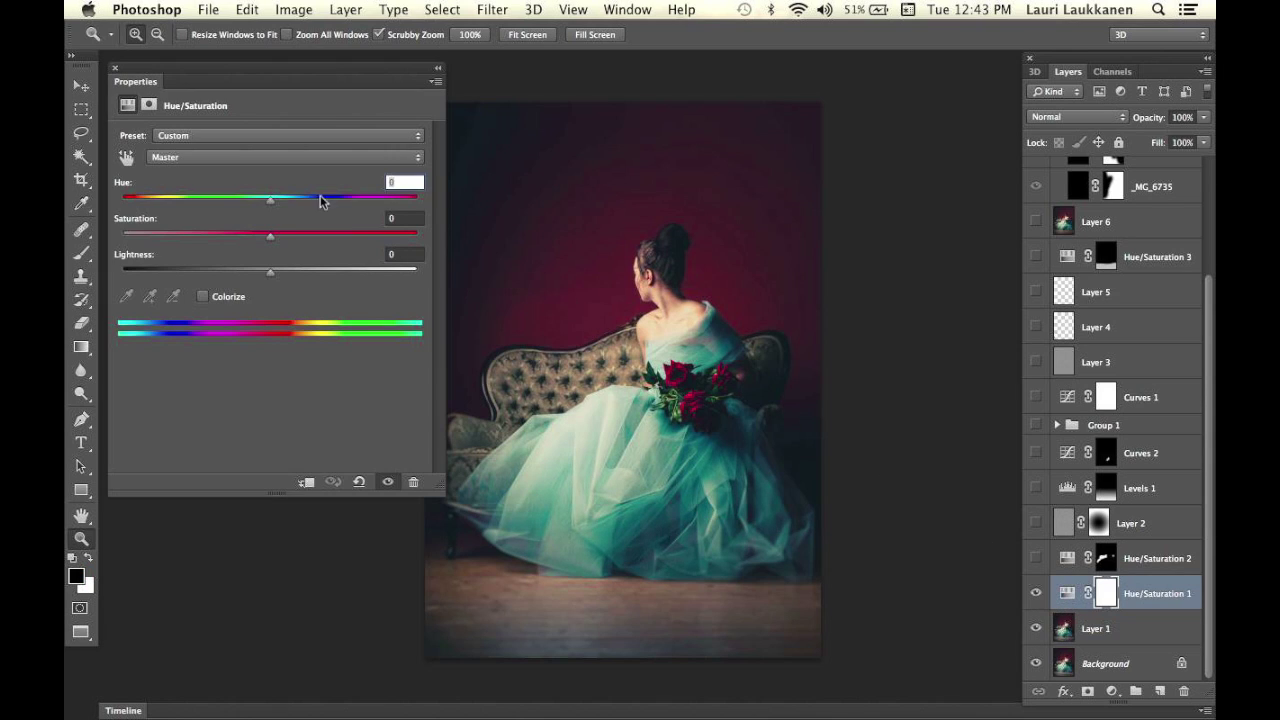
left_click(309, 160)
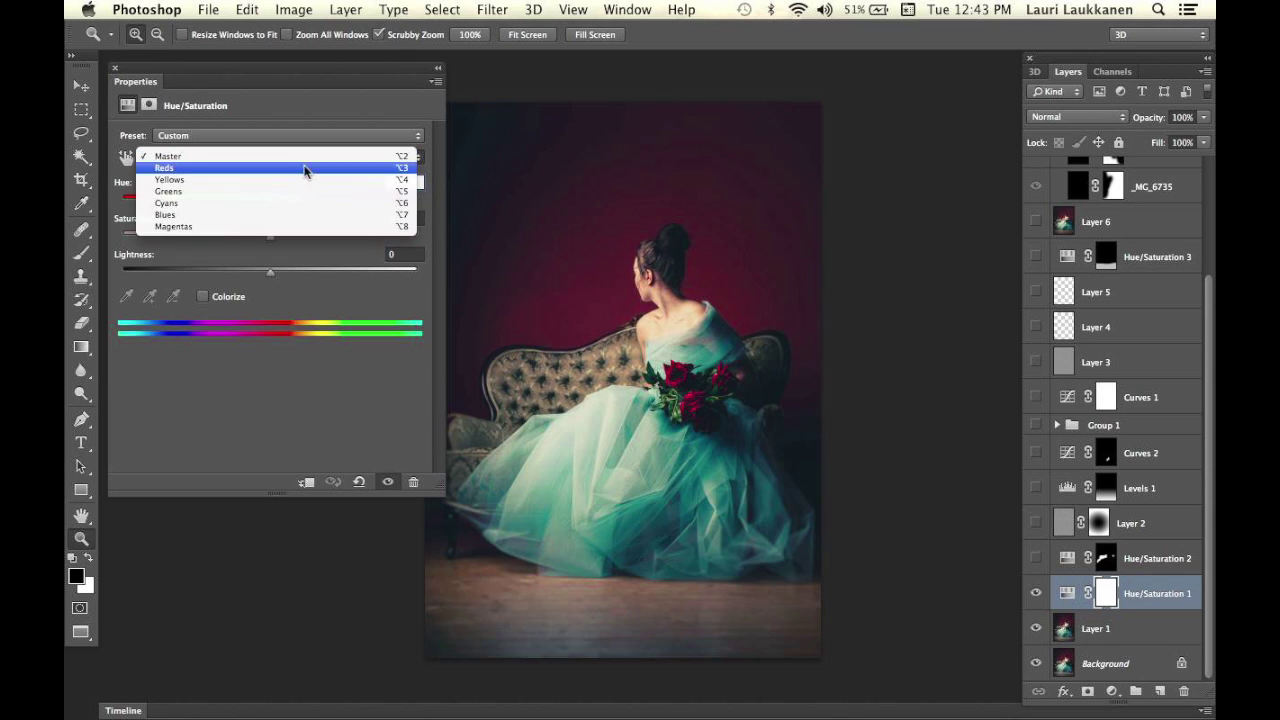
left_click(260, 204)
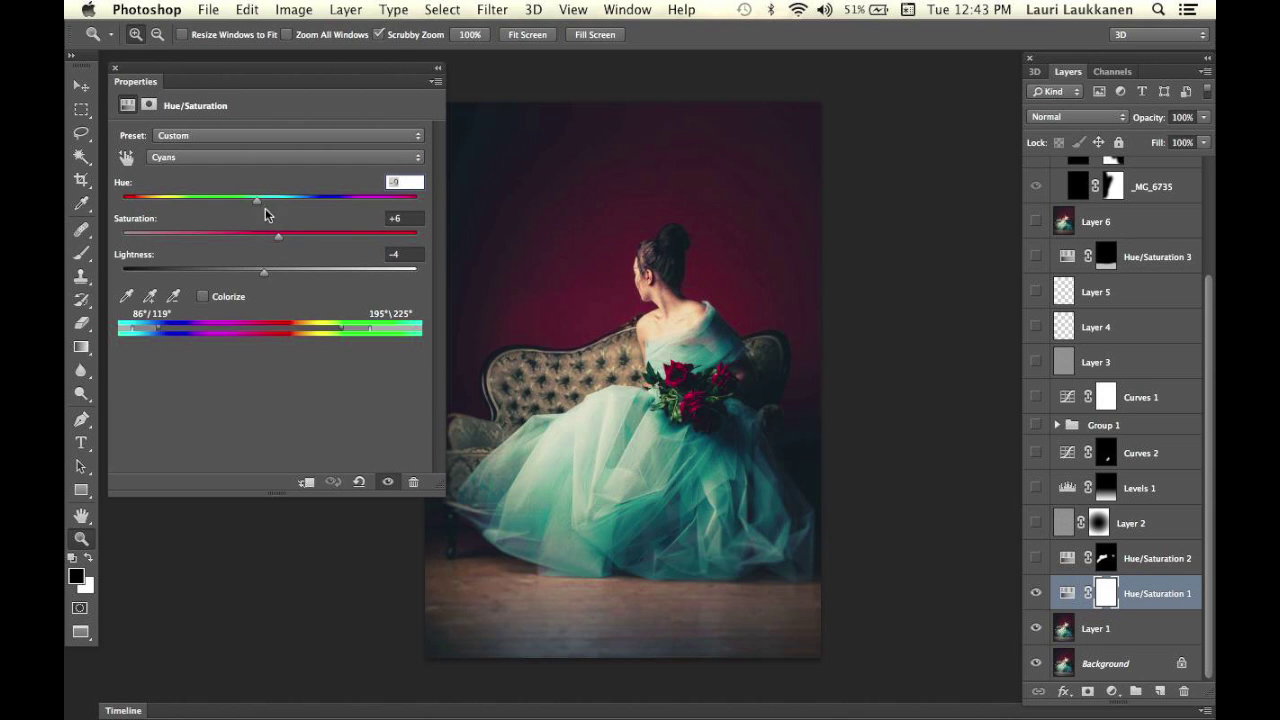
left_click(115, 68)
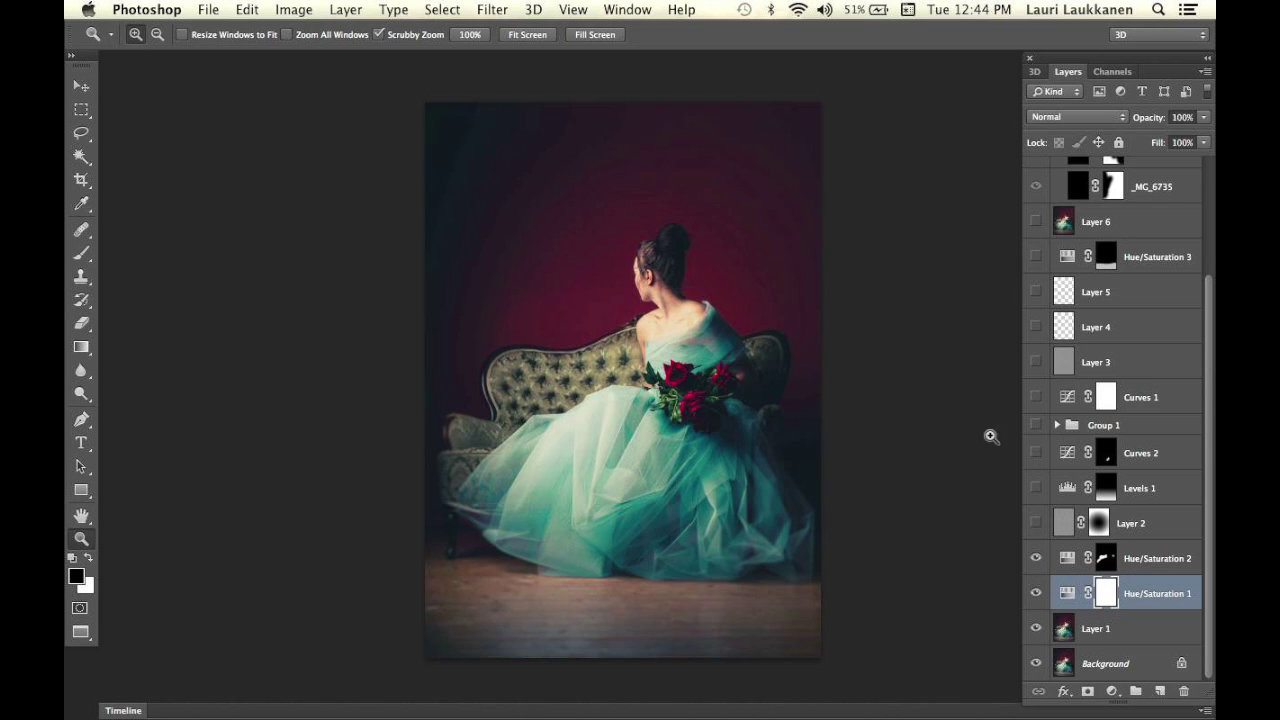
- Turn on Hue/Saturation 2 and zoom in on the tulle hem and wooden floor
left_click(1036, 560)
left_click(791, 150)
left_click(791, 150)
left_click(789, 151)
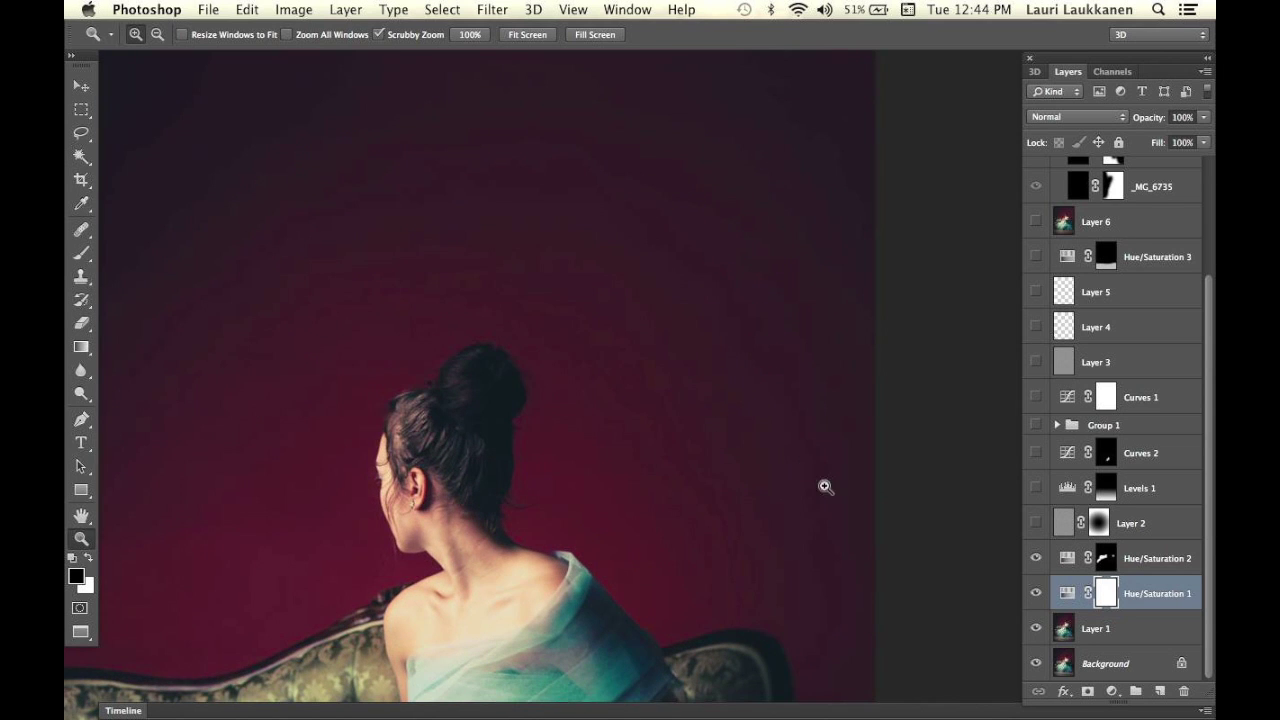
scroll(786, 397, "down", 8)
scroll(789, 465, "down", 10)
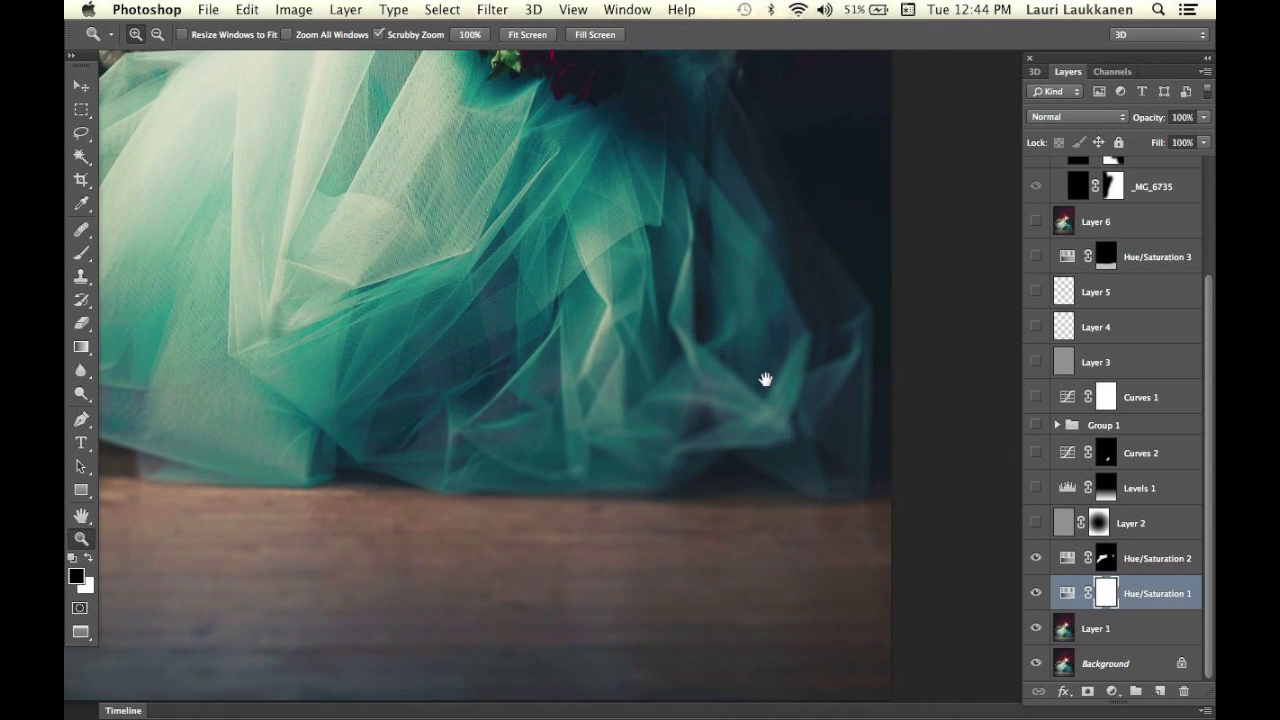
left_click(777, 366)
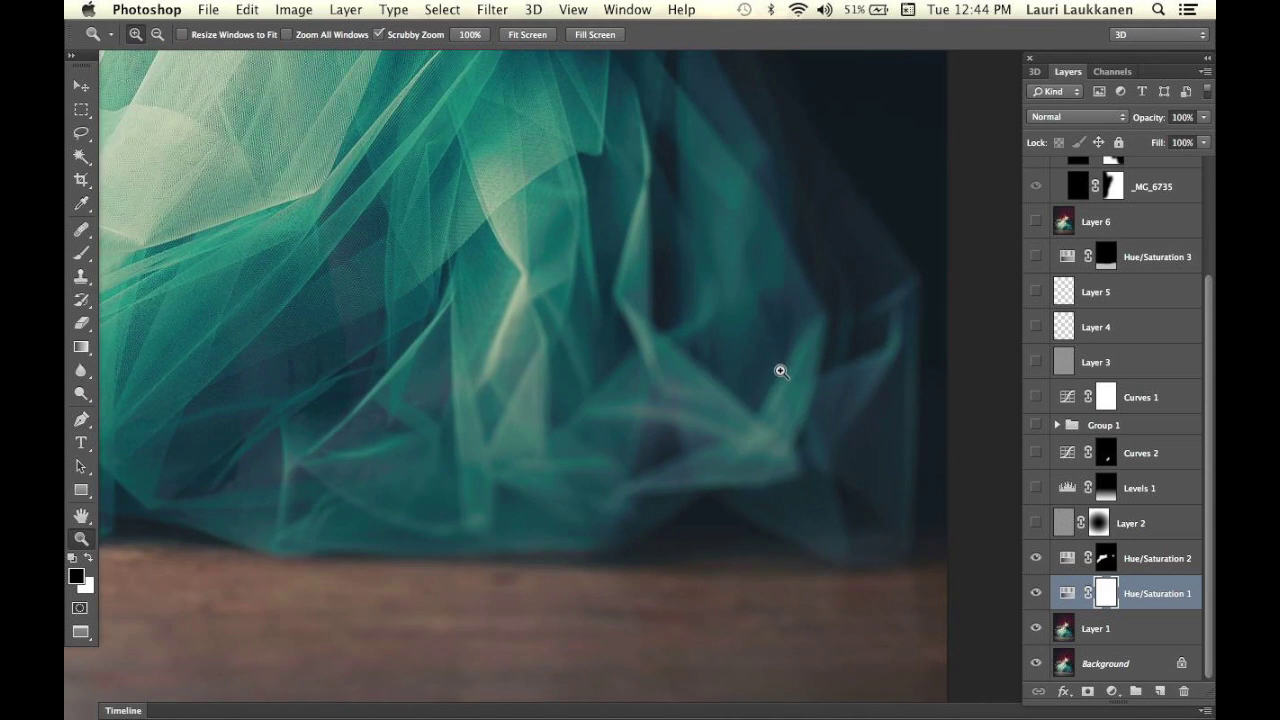
- Show and select Layer 2 (Soft Light, 56%), then view the whole photo
left_click(1035, 524)
left_click(886, 497)
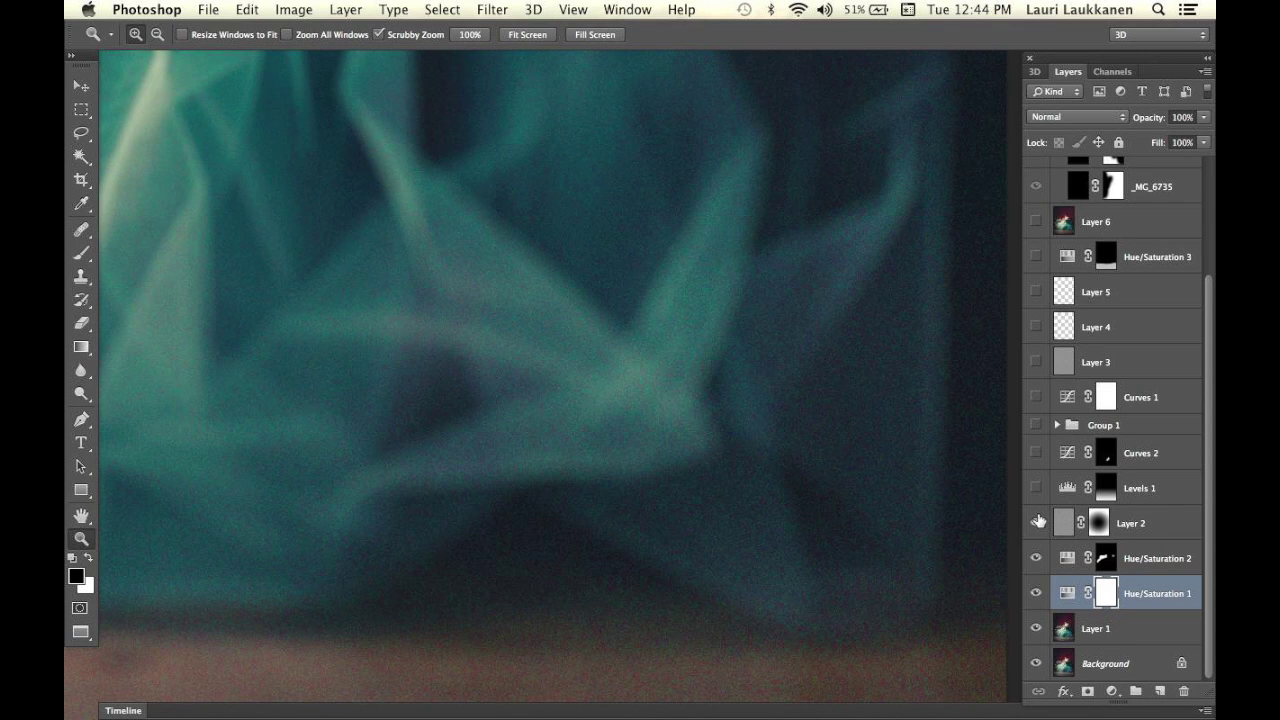
left_click(1036, 523)
left_click(1063, 522)
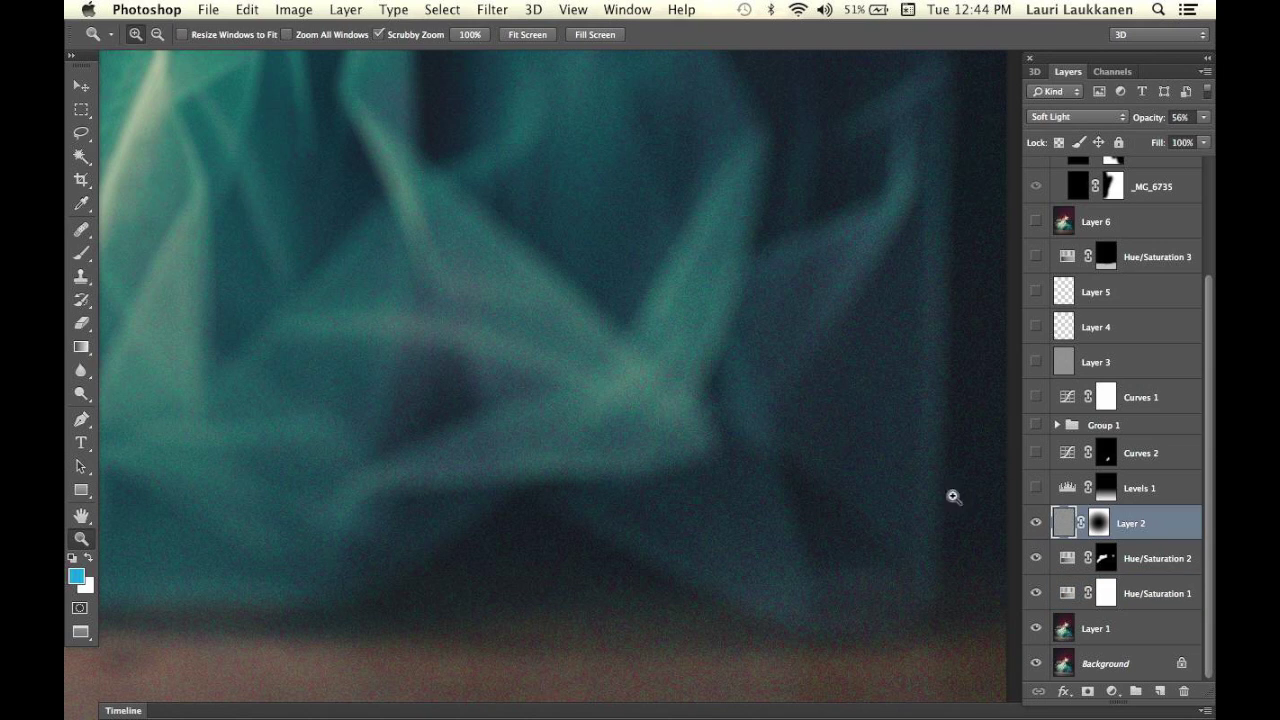
scroll(630, 330, "down", 3)
scroll(650, 319, "down", 5)
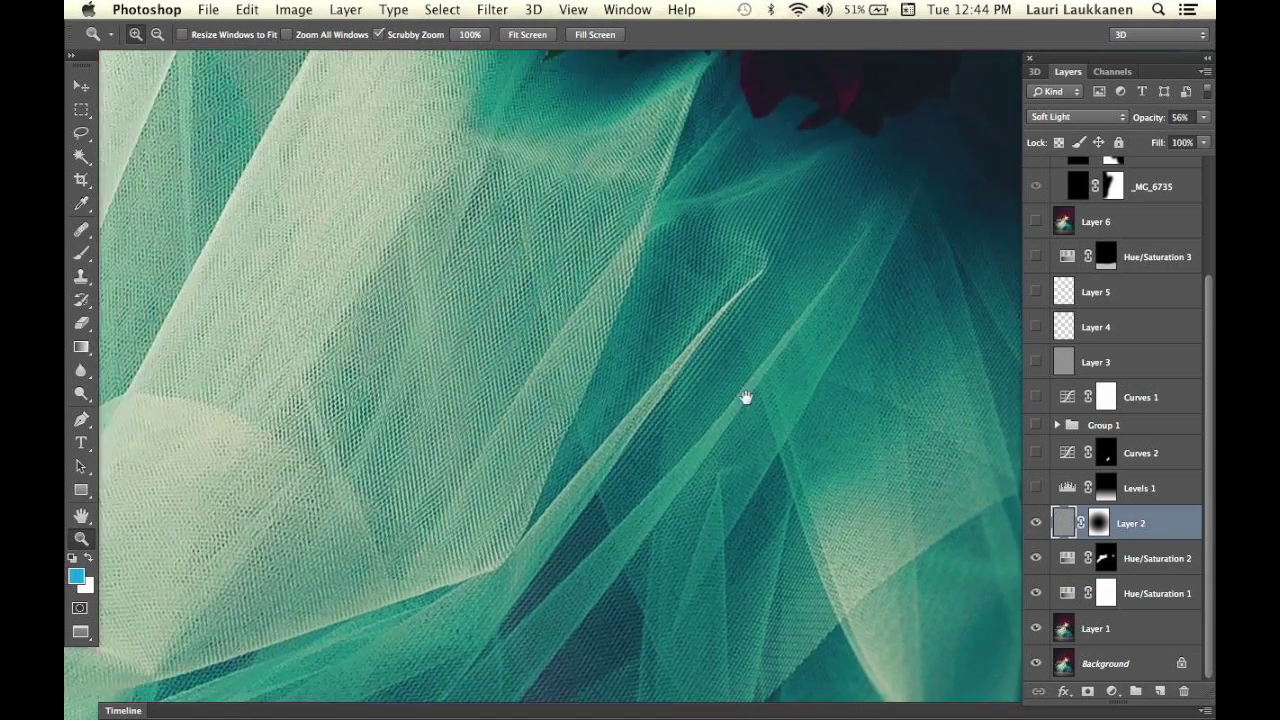
scroll(683, 244, "down", 3)
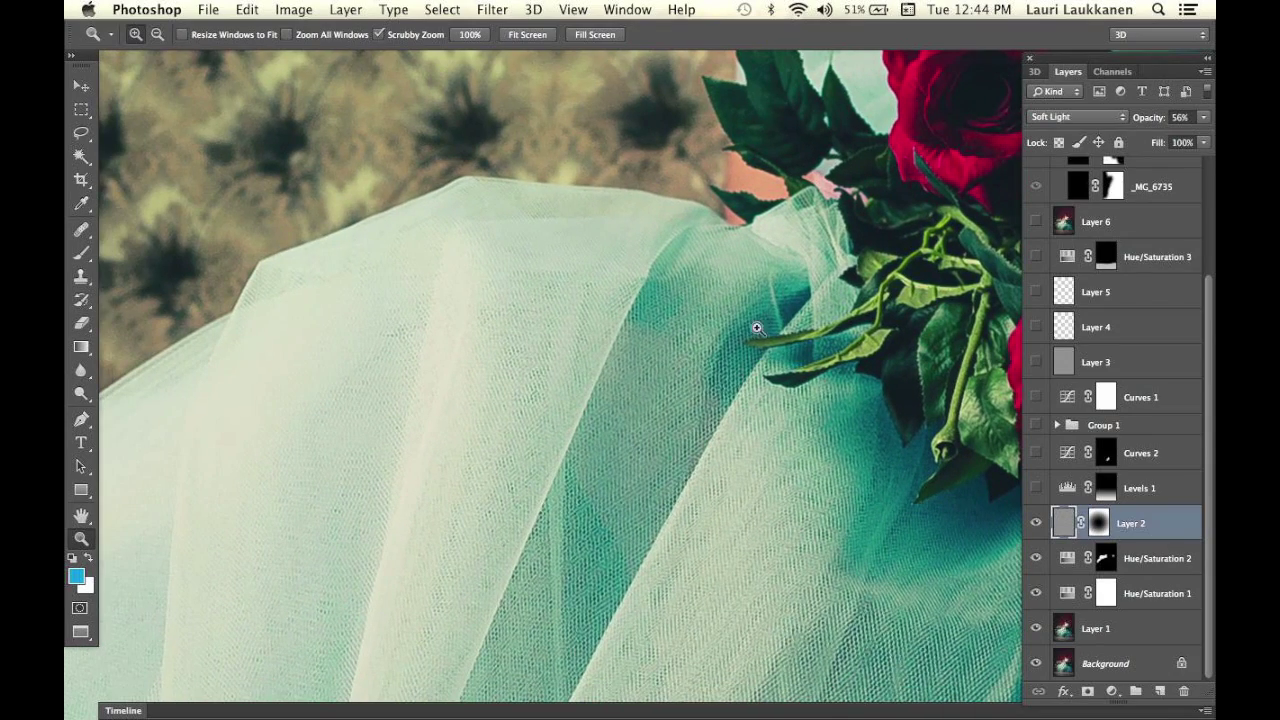
scroll(720, 379, "down", 6)
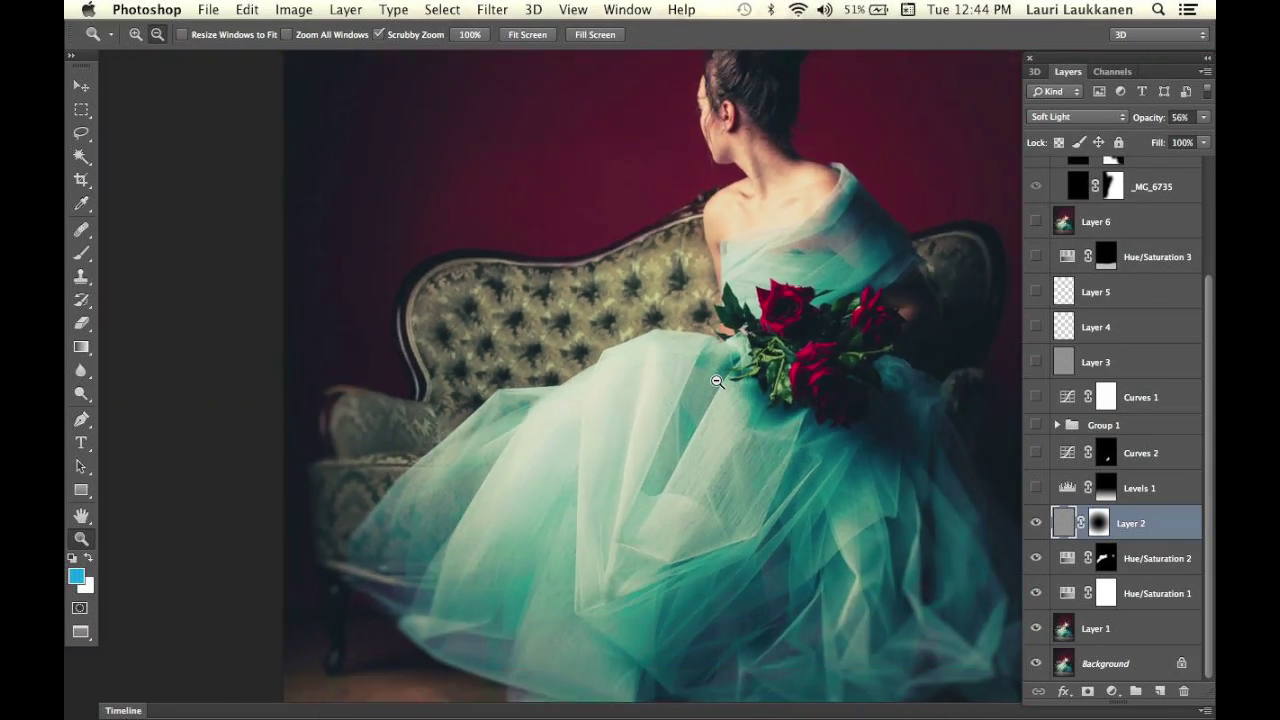
scroll(717, 373, "right", 4)
scroll(717, 373, "up", 2)
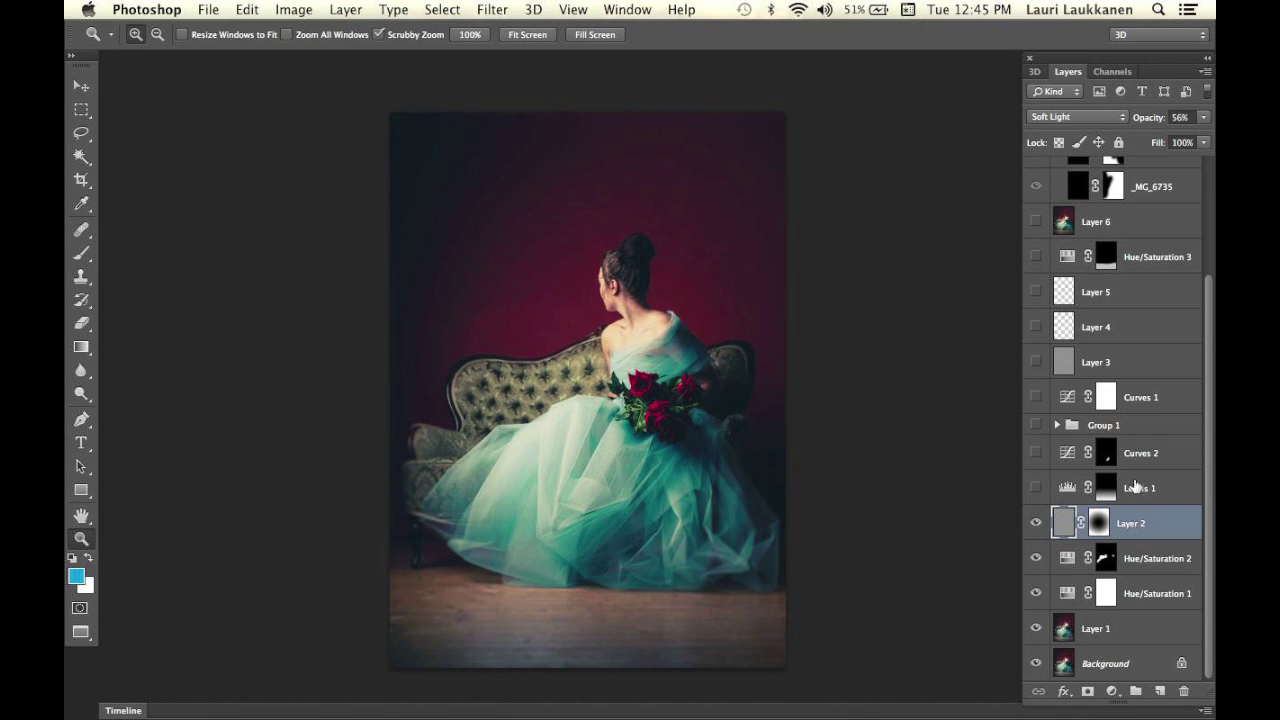
- Switch on Levels 1 to darken the floor, comparing before and after
left_click(1036, 488)
left_click(1036, 488)
left_click(1036, 488)
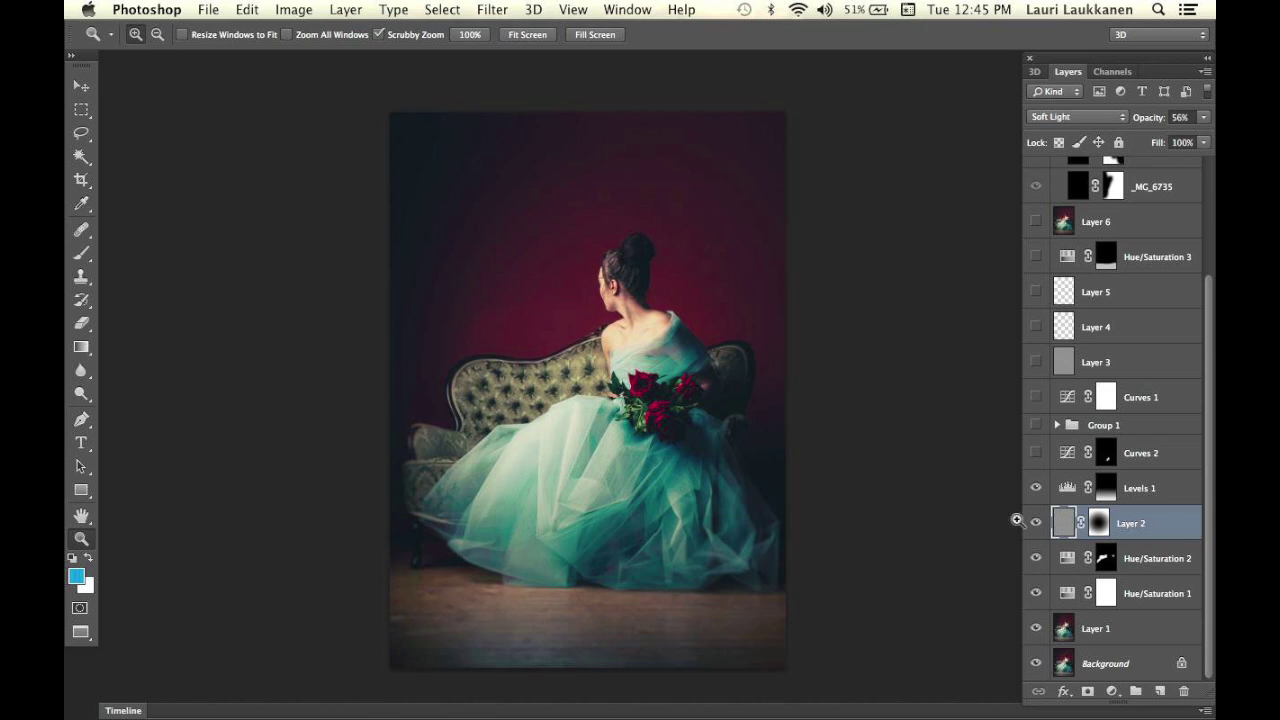
left_click(1037, 489)
left_click(1037, 489)
left_click(1037, 489)
left_click_drag(629, 534, 630, 537)
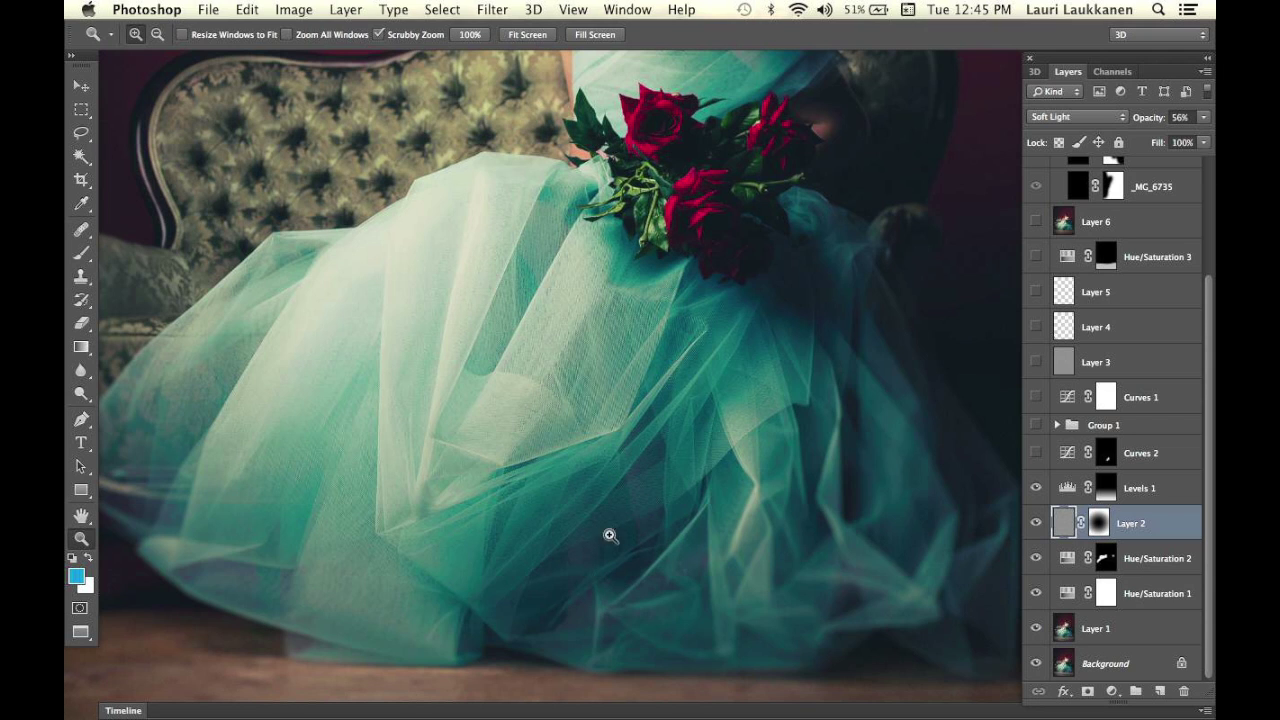
left_click(665, 495, "alt")
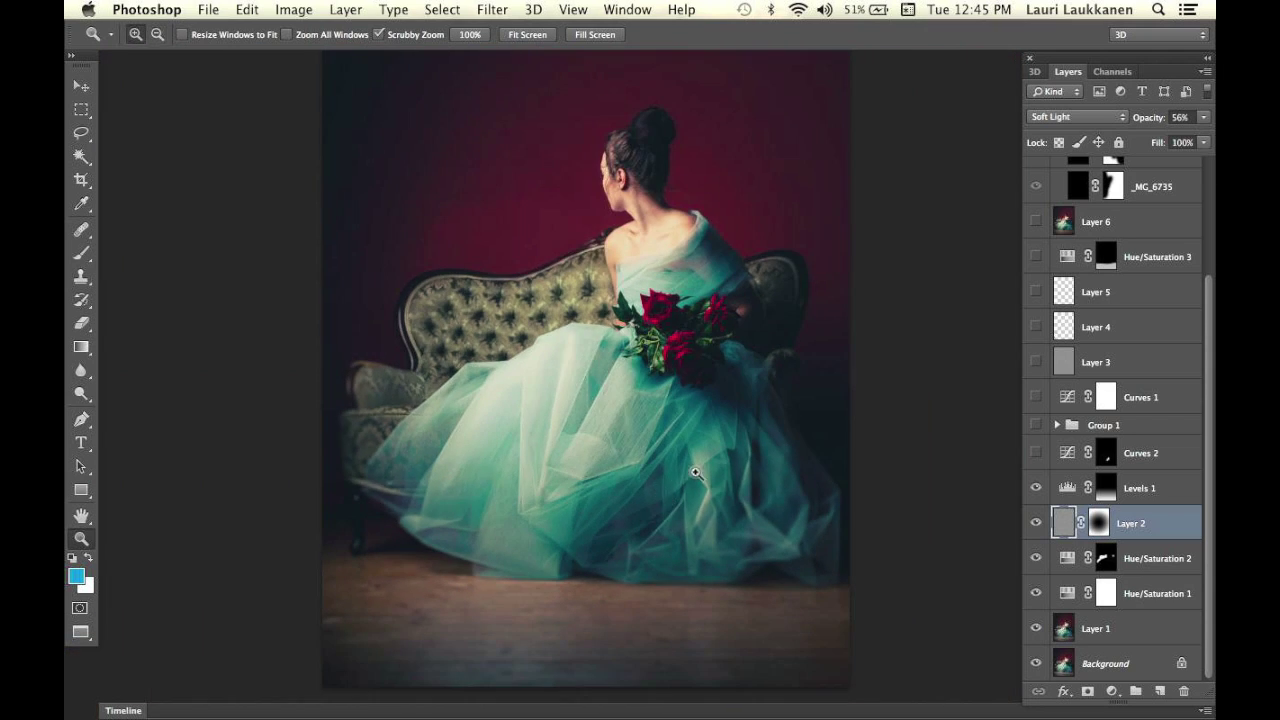
- Switch on Curves 2 to darken a gown patch, then expand Group 1
left_click(1037, 457)
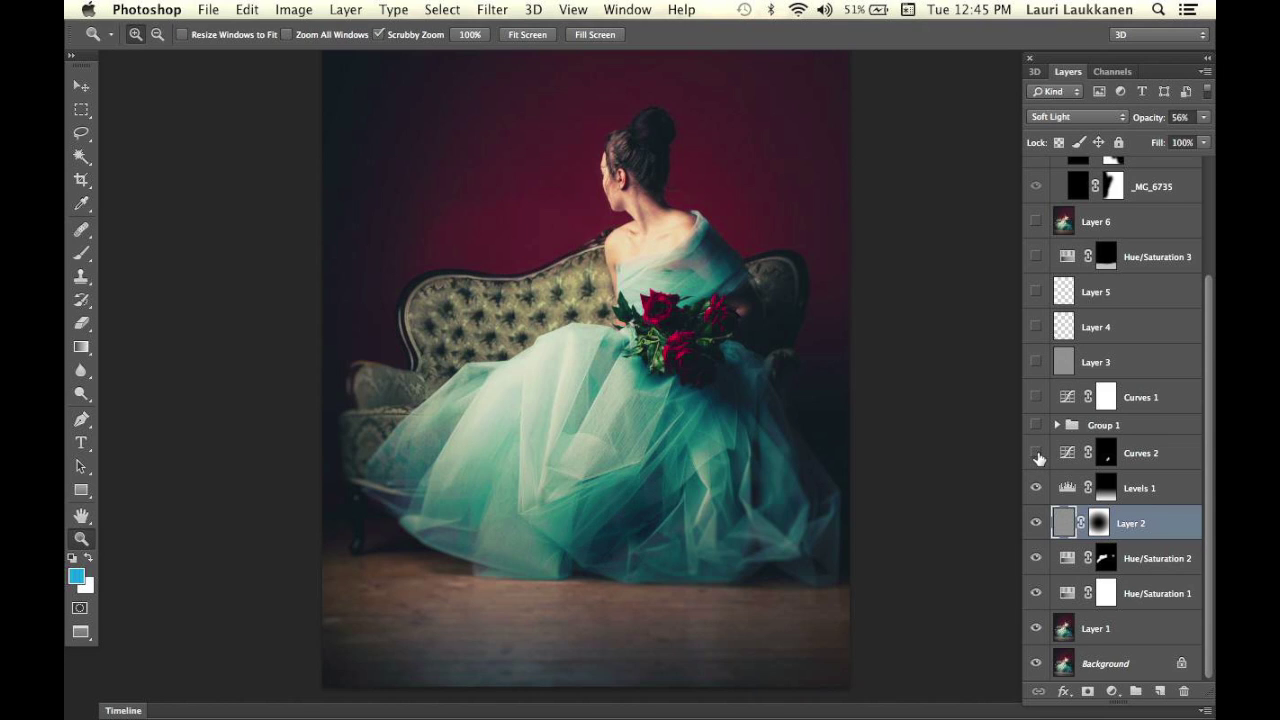
left_click(1037, 457)
left_click(1037, 457)
left_click(1035, 452)
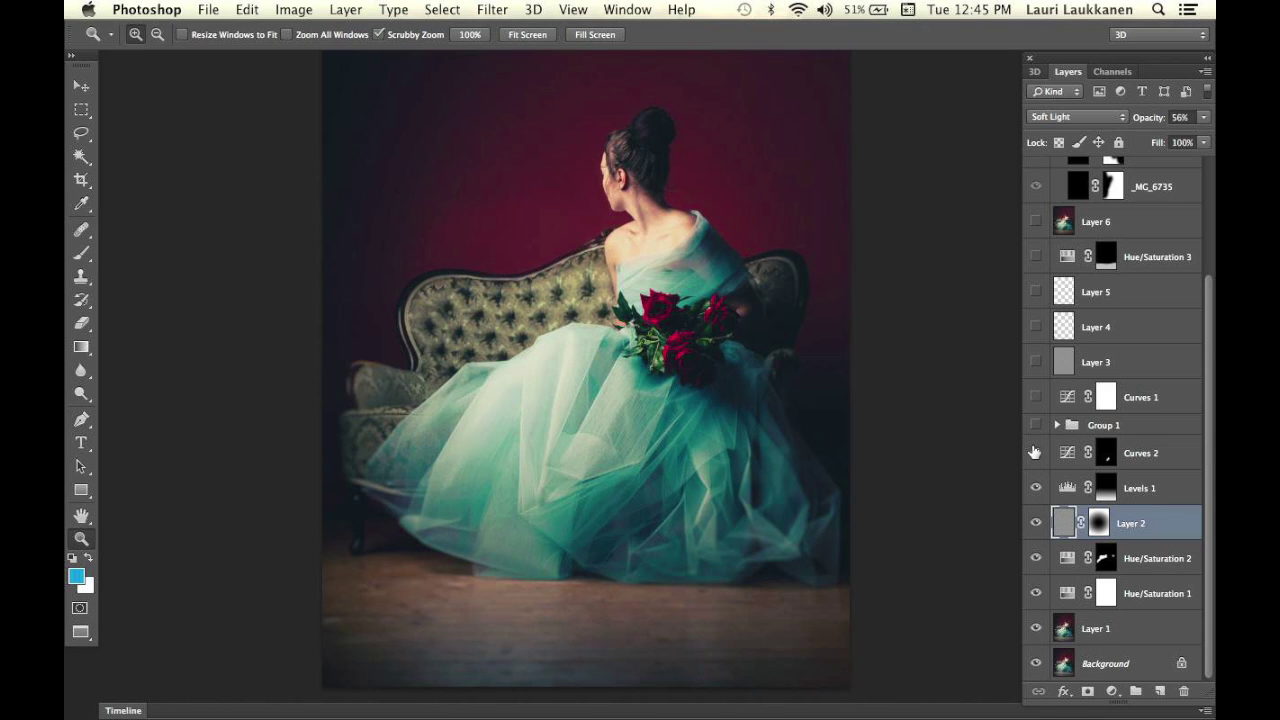
left_click(1035, 452)
left_click(1035, 452)
left_click(1035, 452)
left_click(1034, 453)
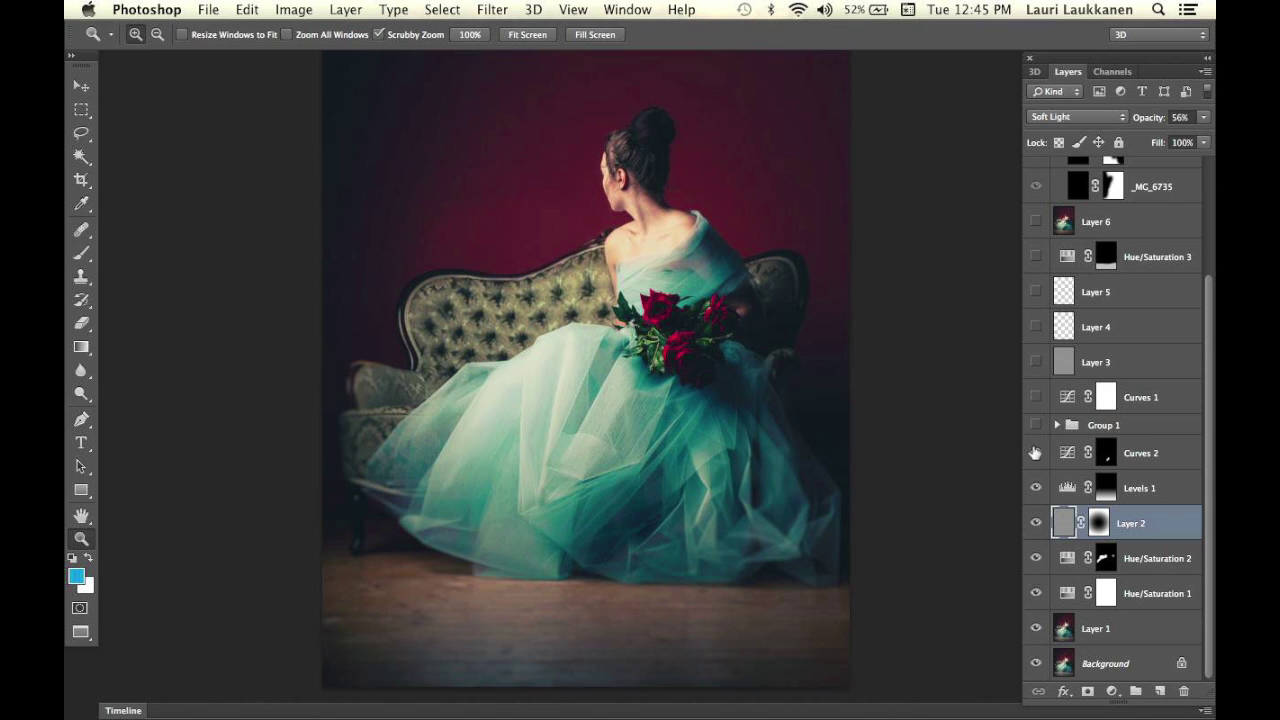
left_click(657, 390, "alt")
left_click_drag(698, 309, 676, 331)
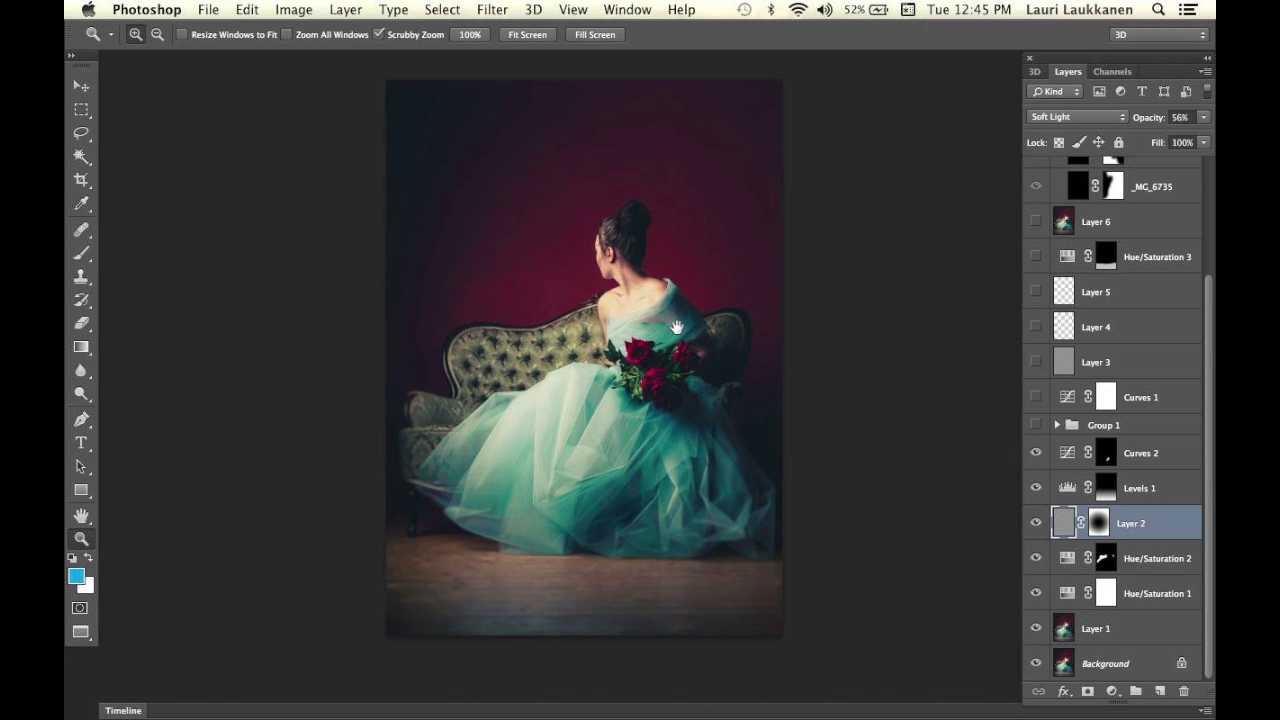
left_click(1056, 425)
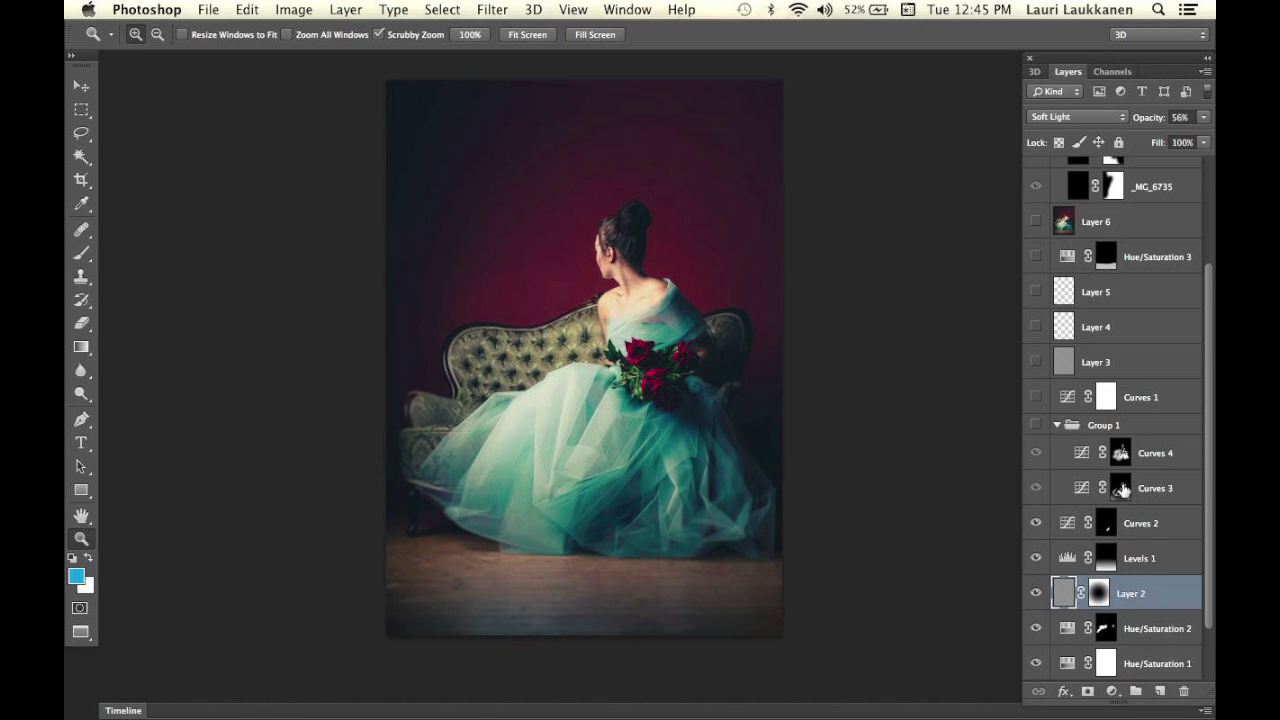
left_click_drag(1122, 489, 1120, 487)
left_click(1056, 425)
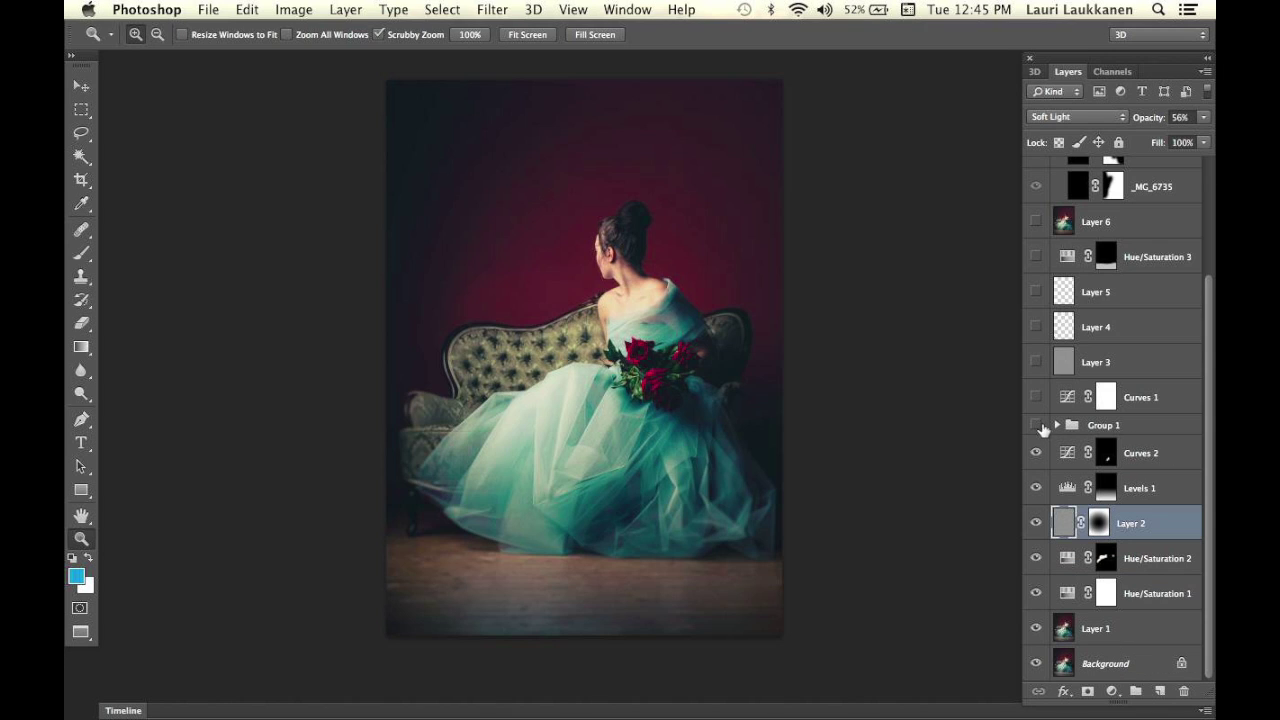
left_click(1036, 425)
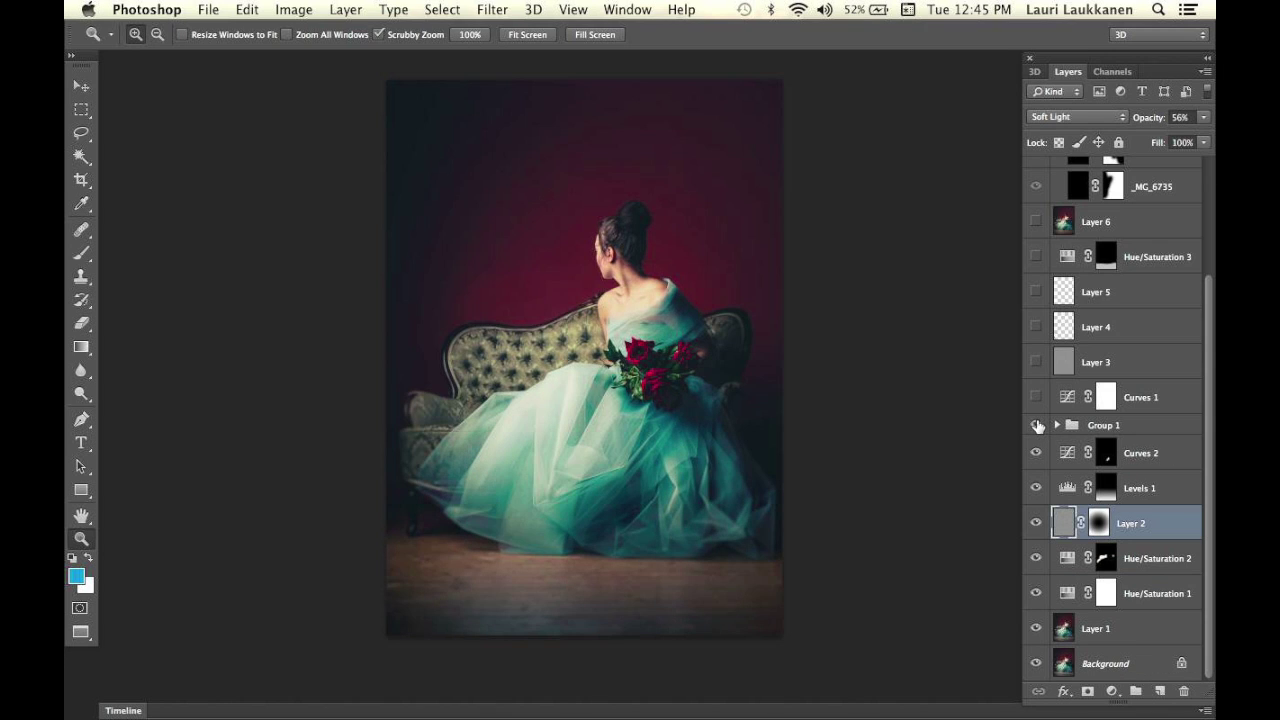
left_click(1037, 426)
left_click(1037, 426)
left_click(1037, 426)
left_click(1037, 426)
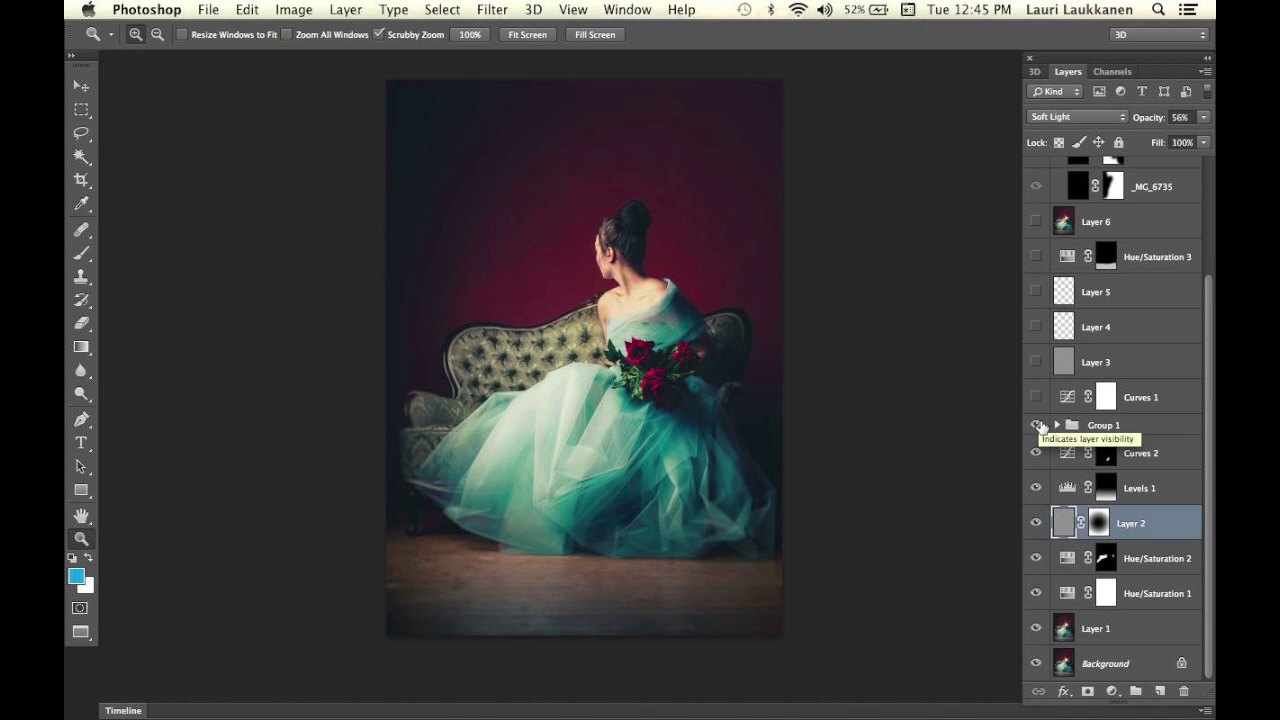
left_click(1037, 426)
left_click(1037, 426)
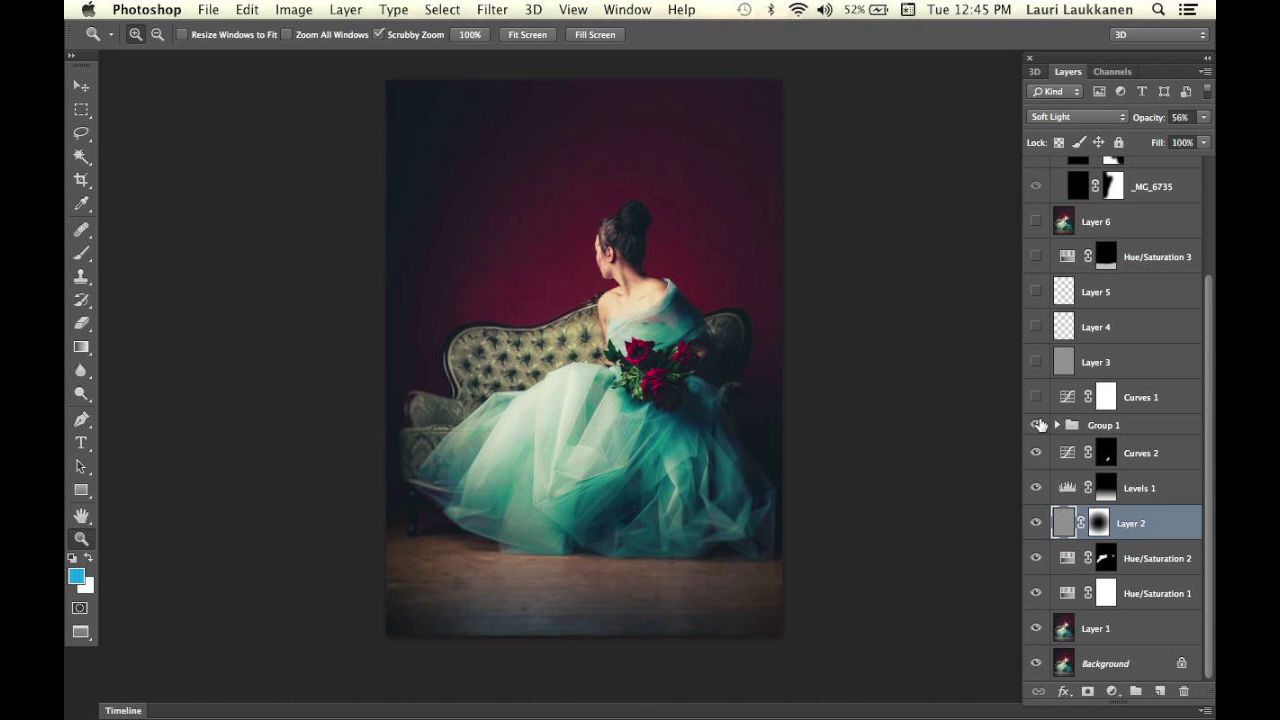
left_click(1038, 426)
left_click(1038, 426)
left_click(1038, 426)
left_click(1038, 426)
left_click(1038, 426)
left_click(1038, 426)
left_click(1057, 426)
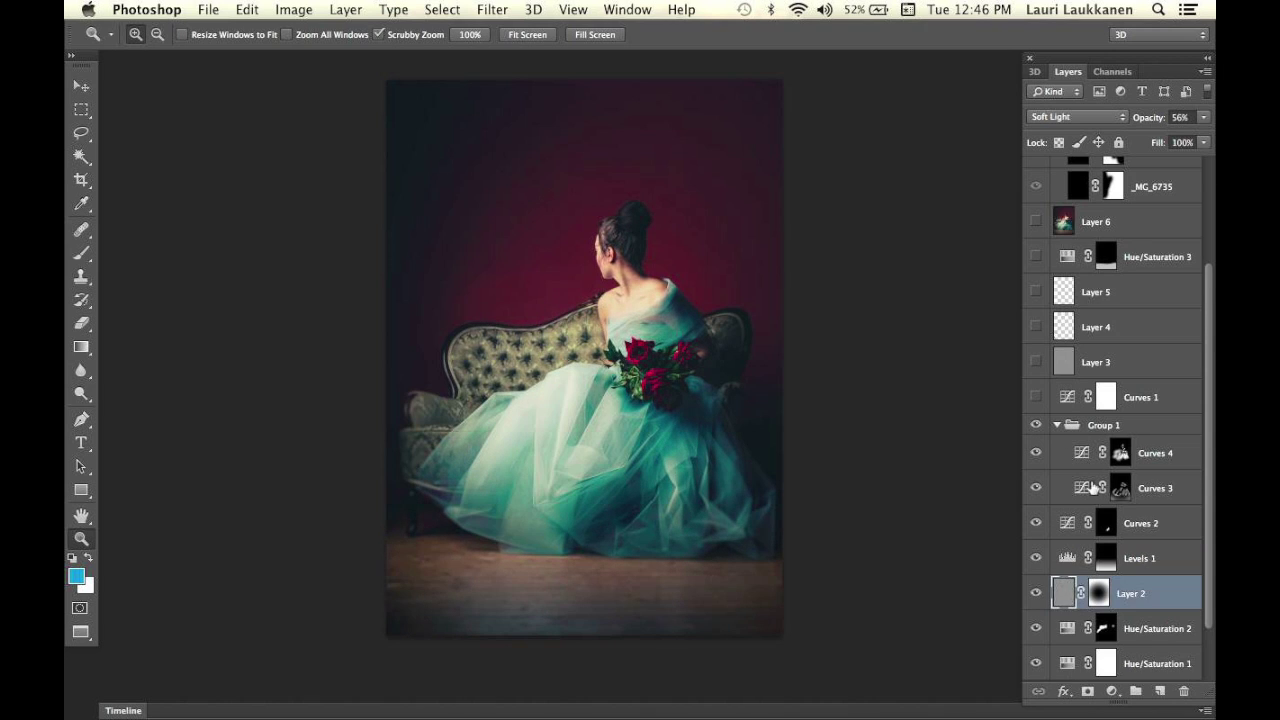
left_click(1057, 427)
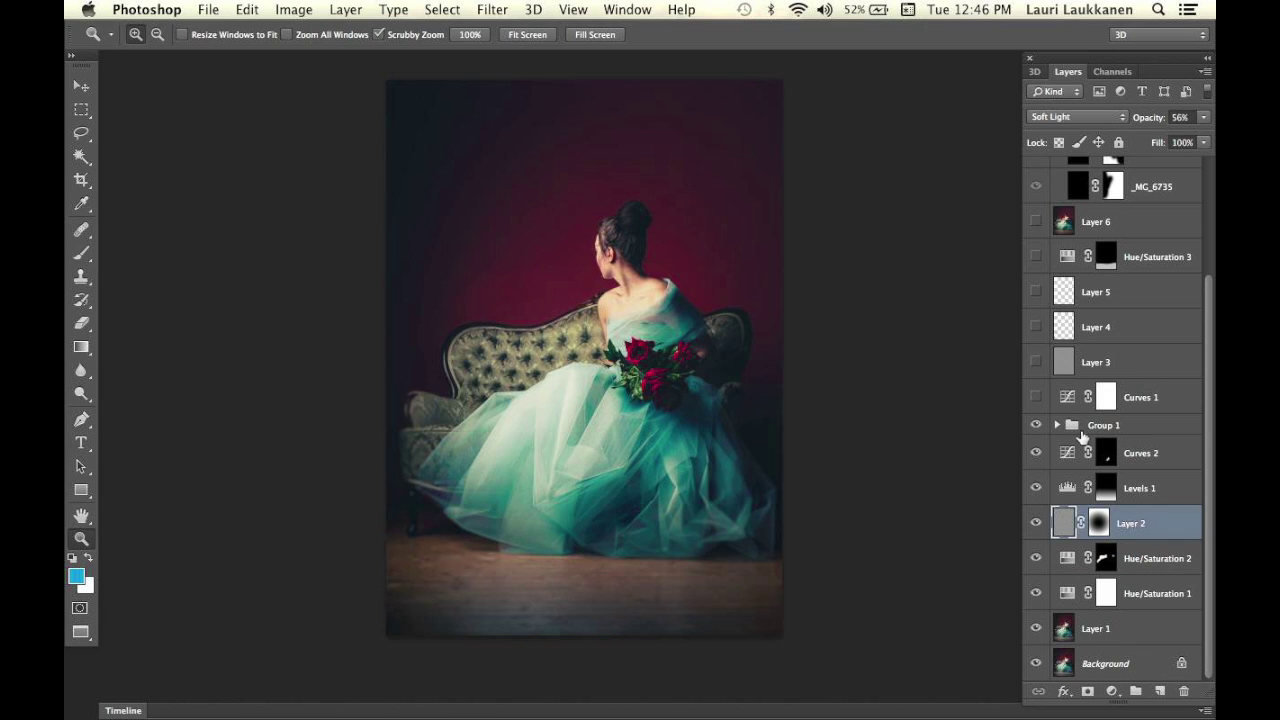
left_click(1058, 426)
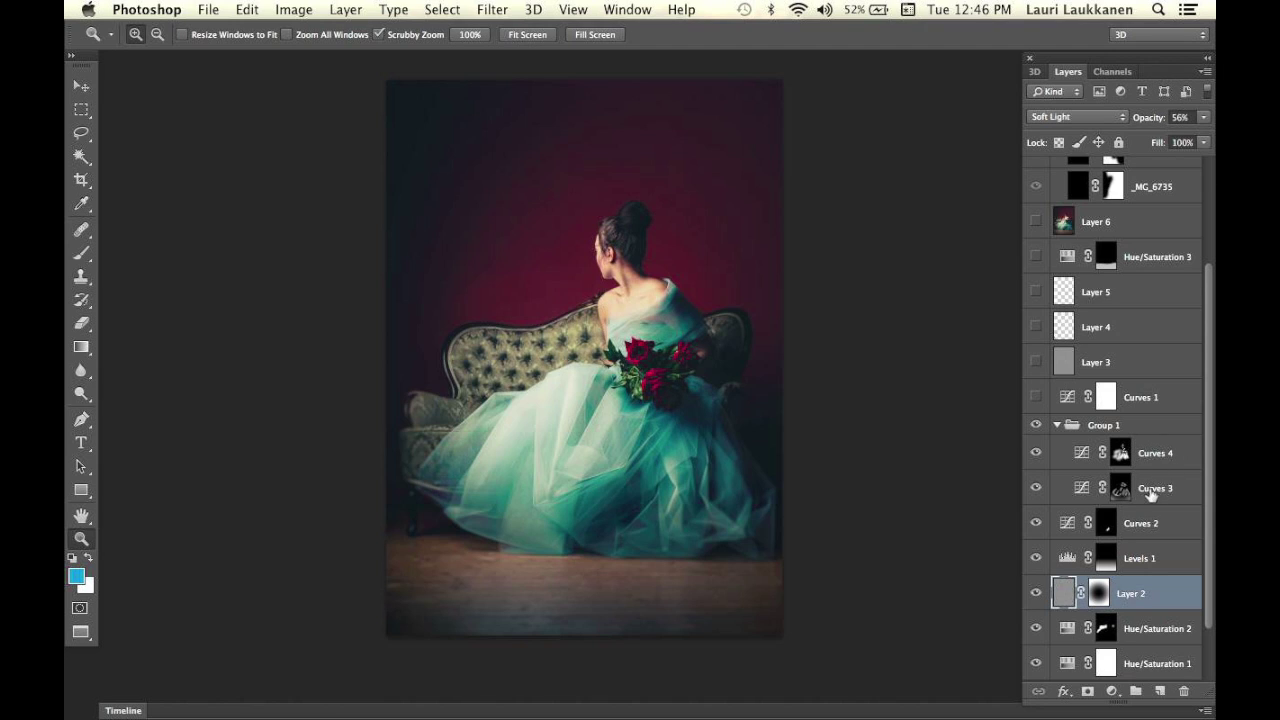
left_click(1058, 426)
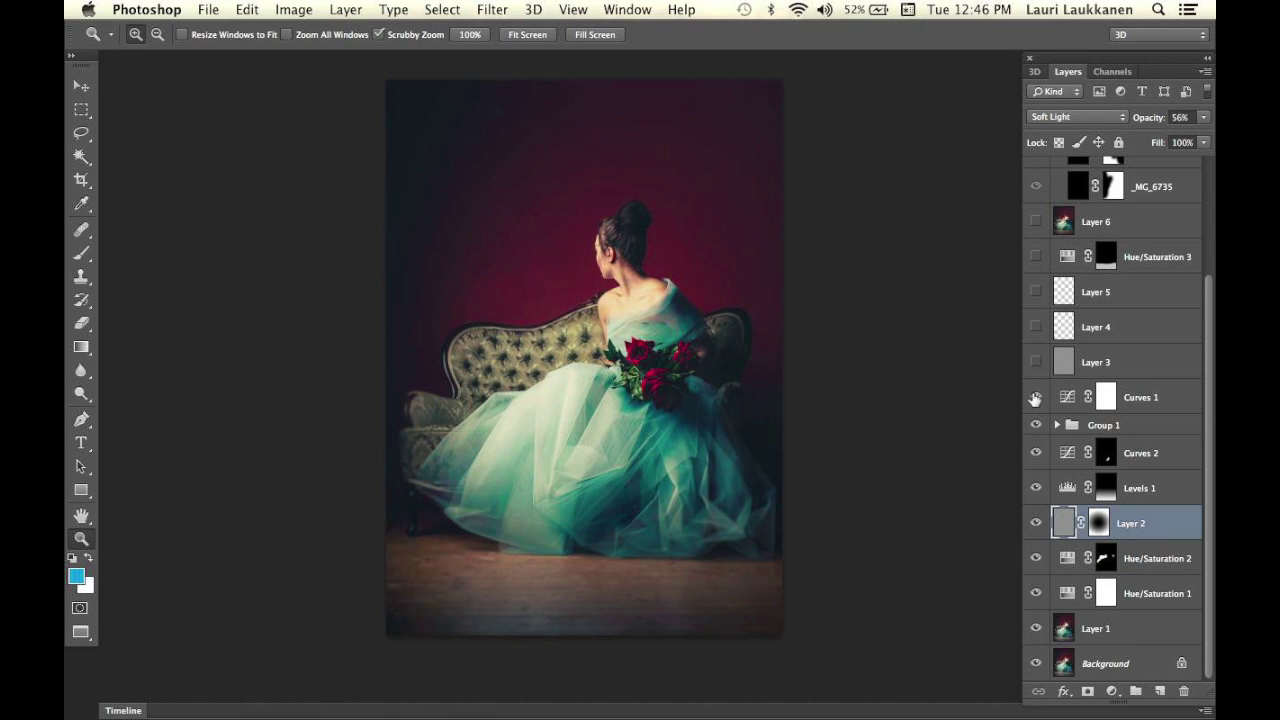
double_click(1068, 397)
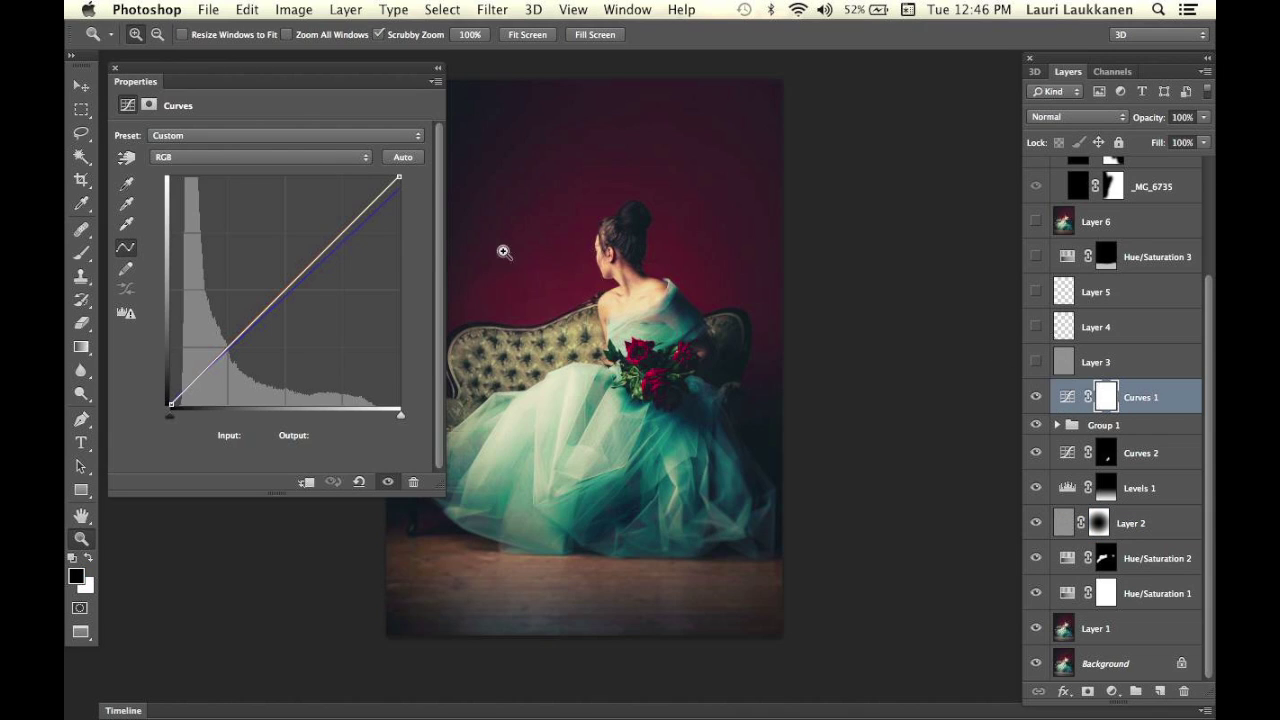
left_click(336, 157)
left_click(303, 197)
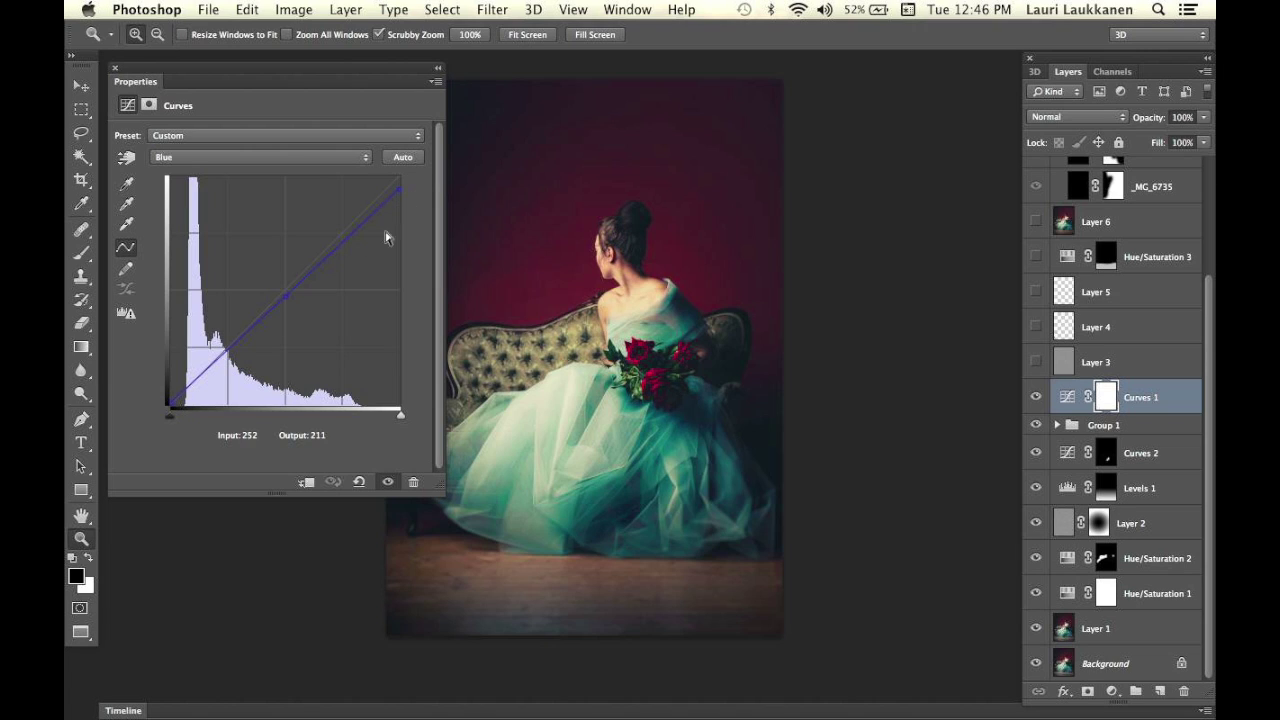
left_click(341, 155)
left_click(342, 144)
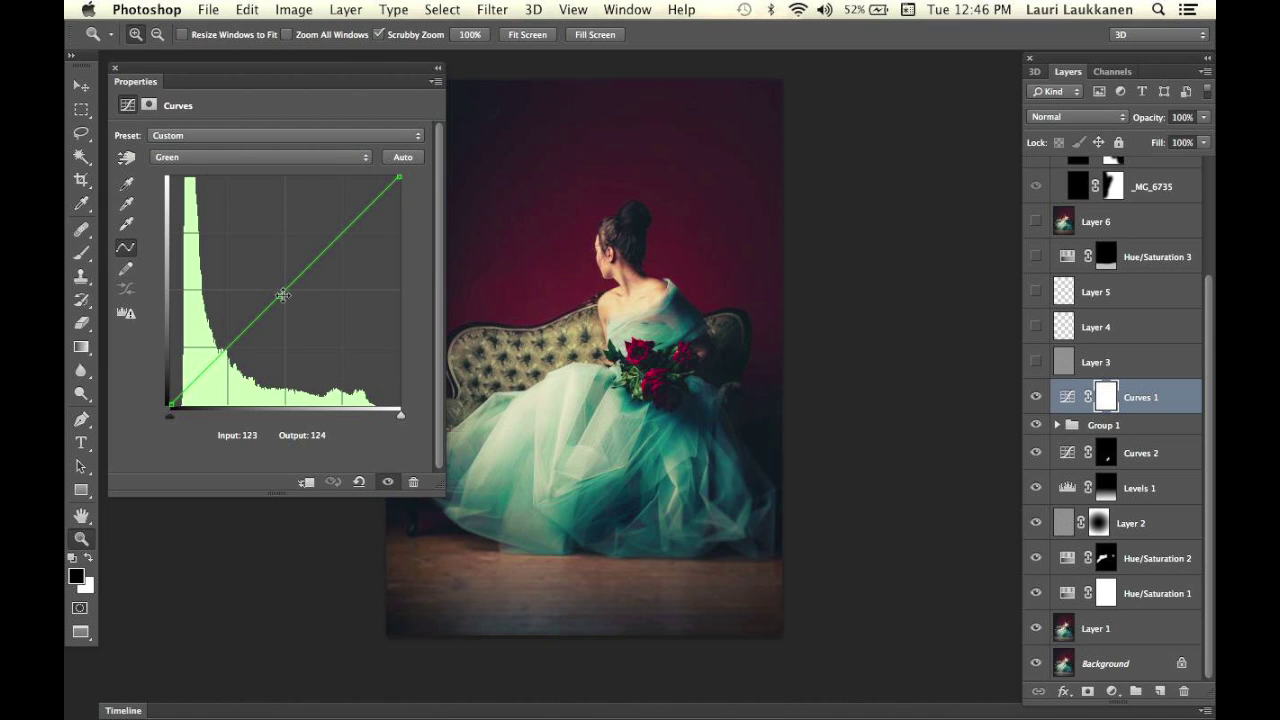
left_click(322, 157)
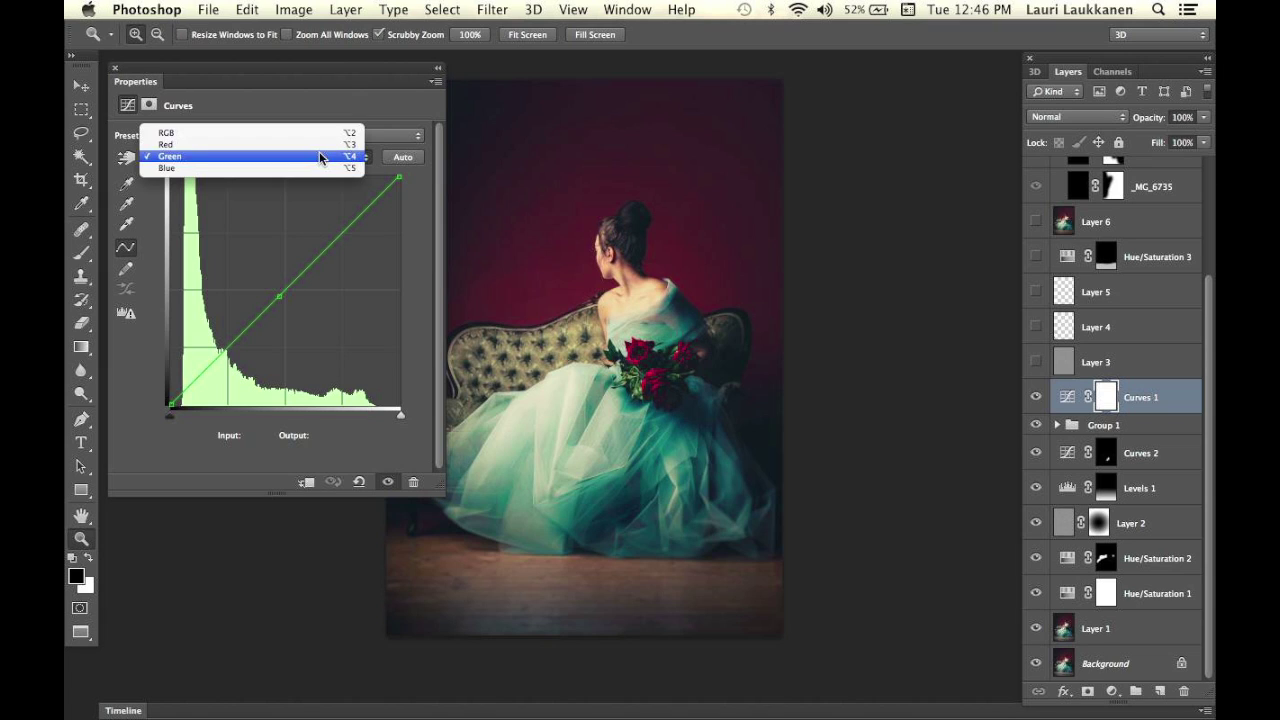
left_click(319, 145)
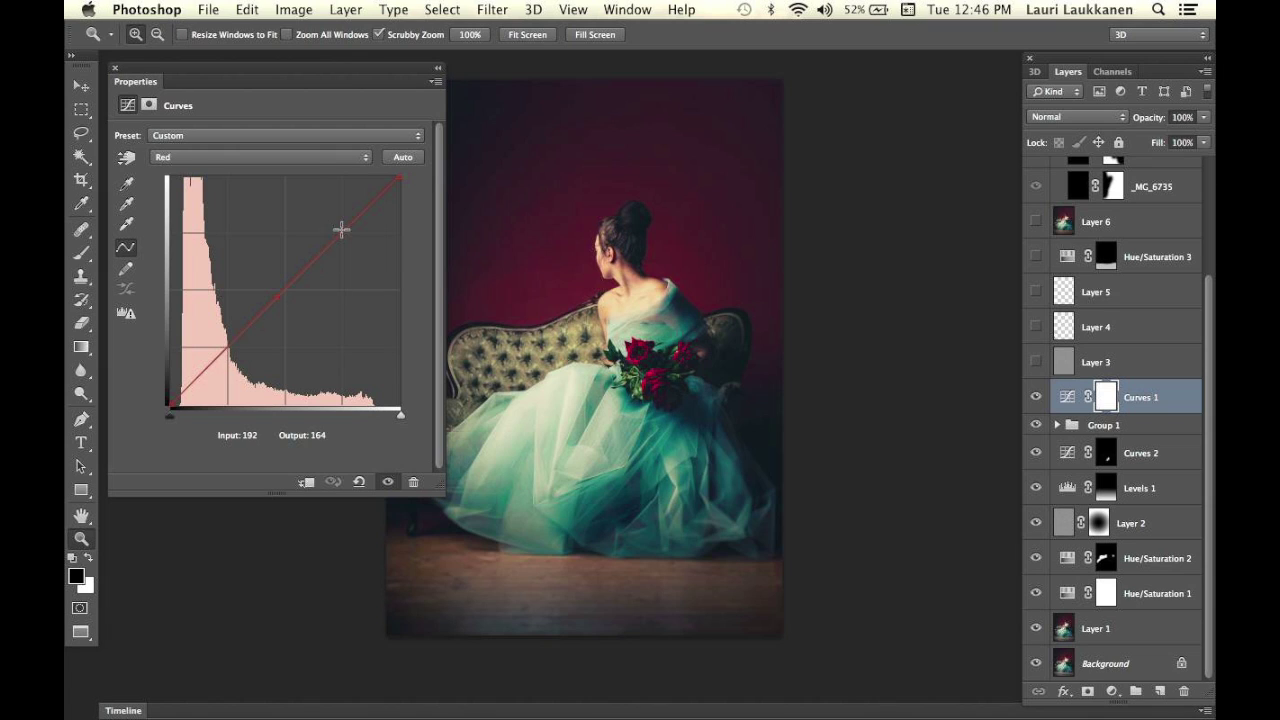
left_click(114, 68)
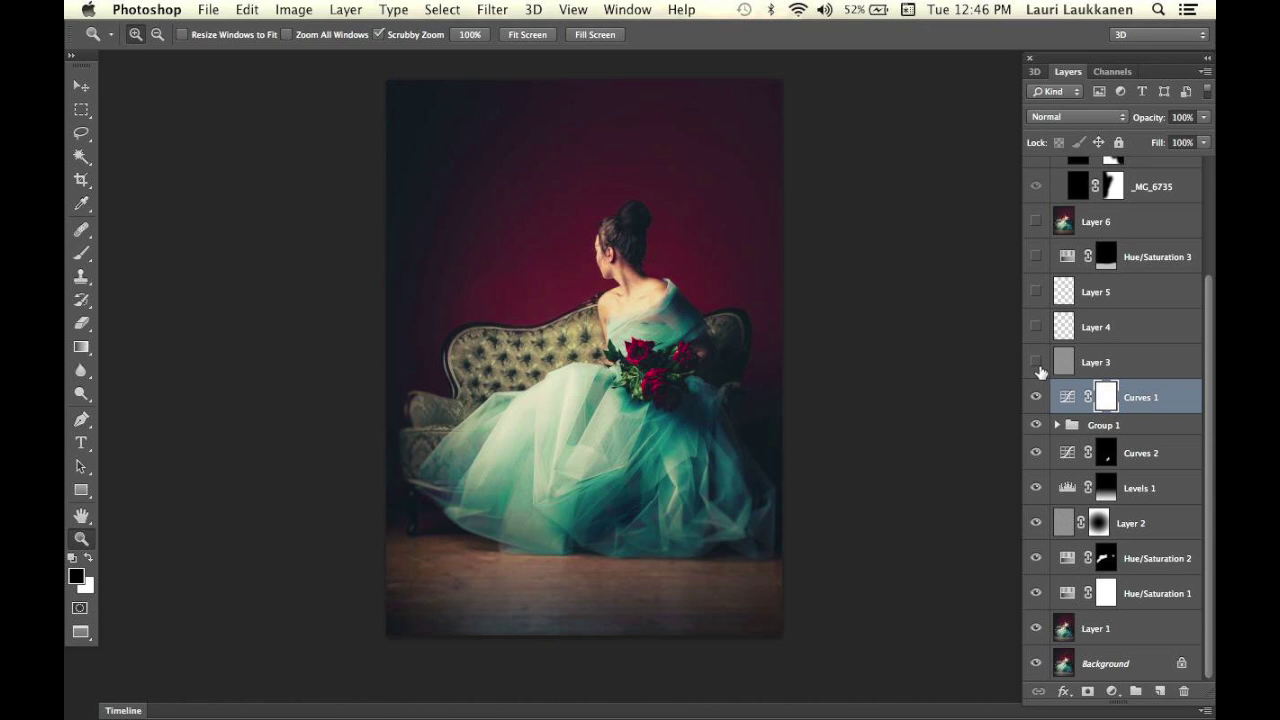
- Select and show Soft Light Layer 3, then select Layer 5
left_click(1078, 366)
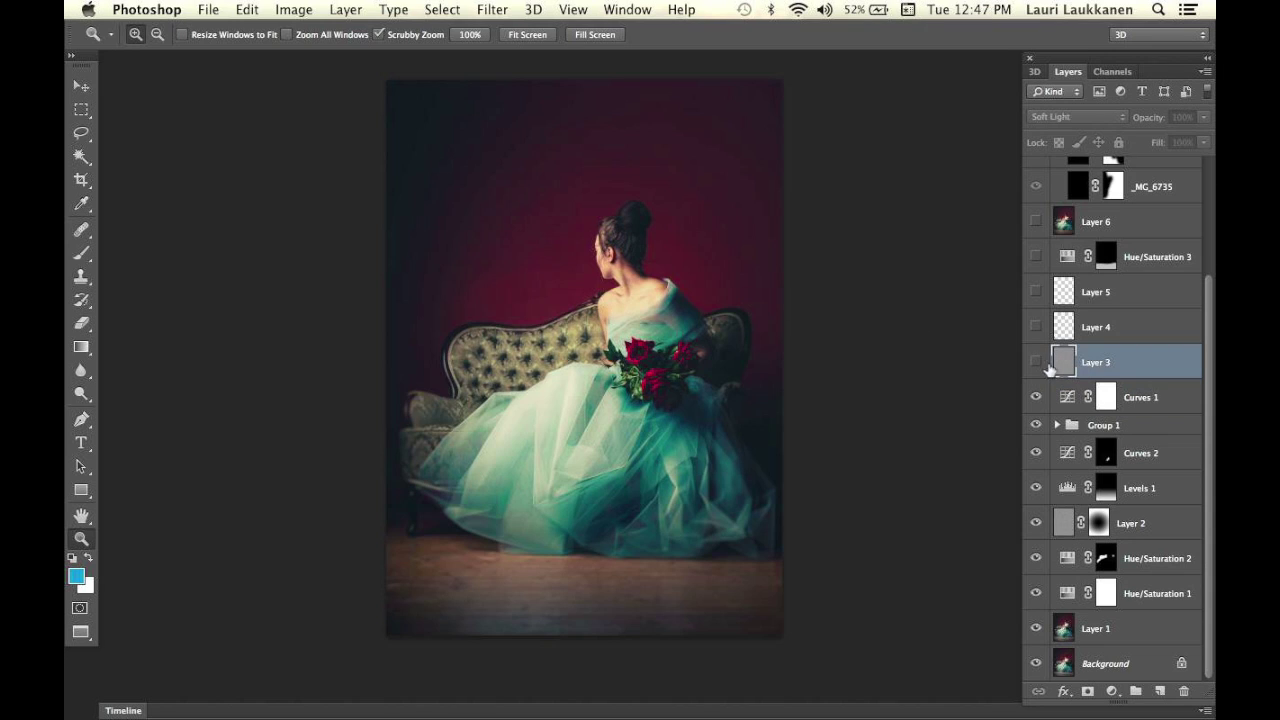
left_click(1036, 364)
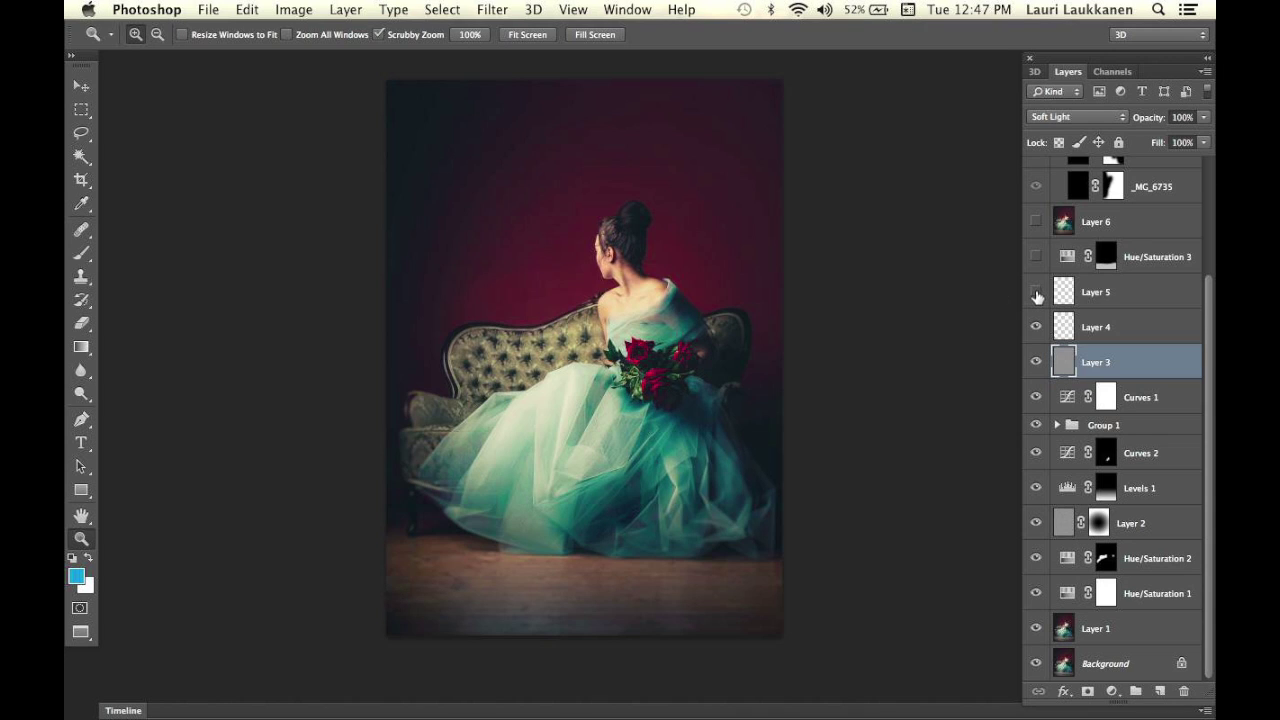
left_click(1098, 298)
left_click(1037, 292)
left_click(1037, 292)
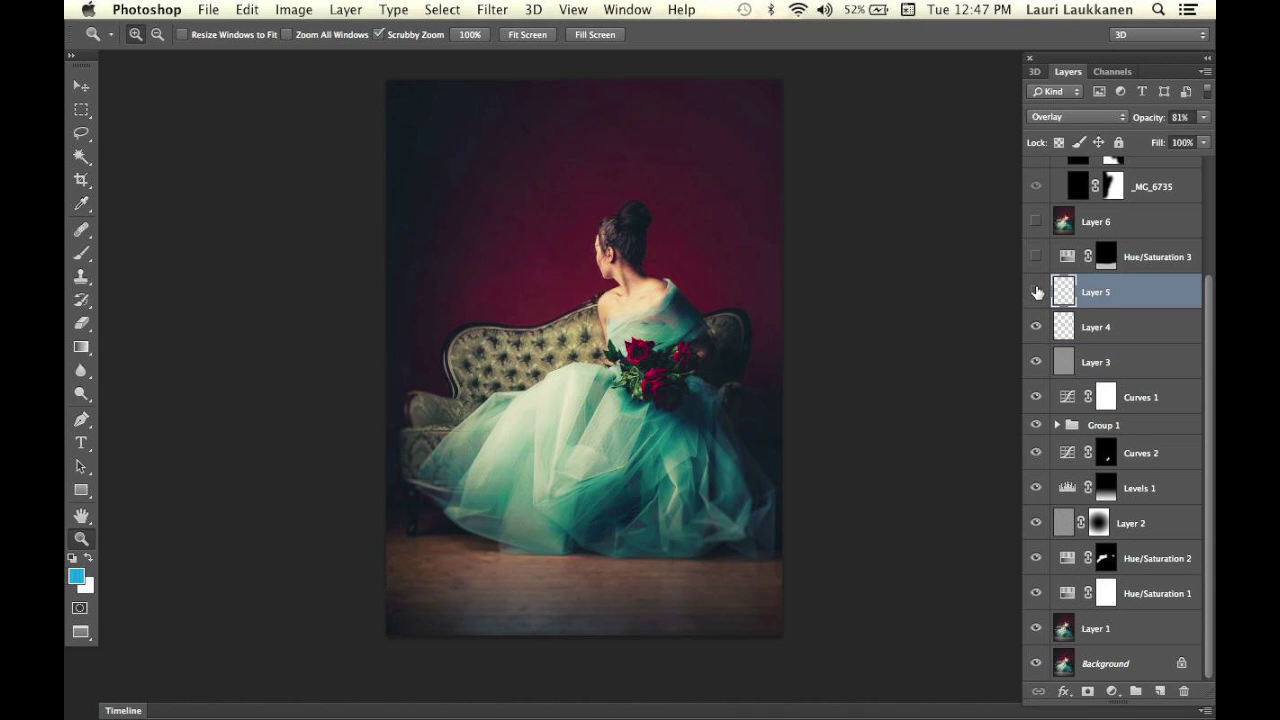
left_click(1037, 292)
left_click(1037, 292)
left_click(1098, 117)
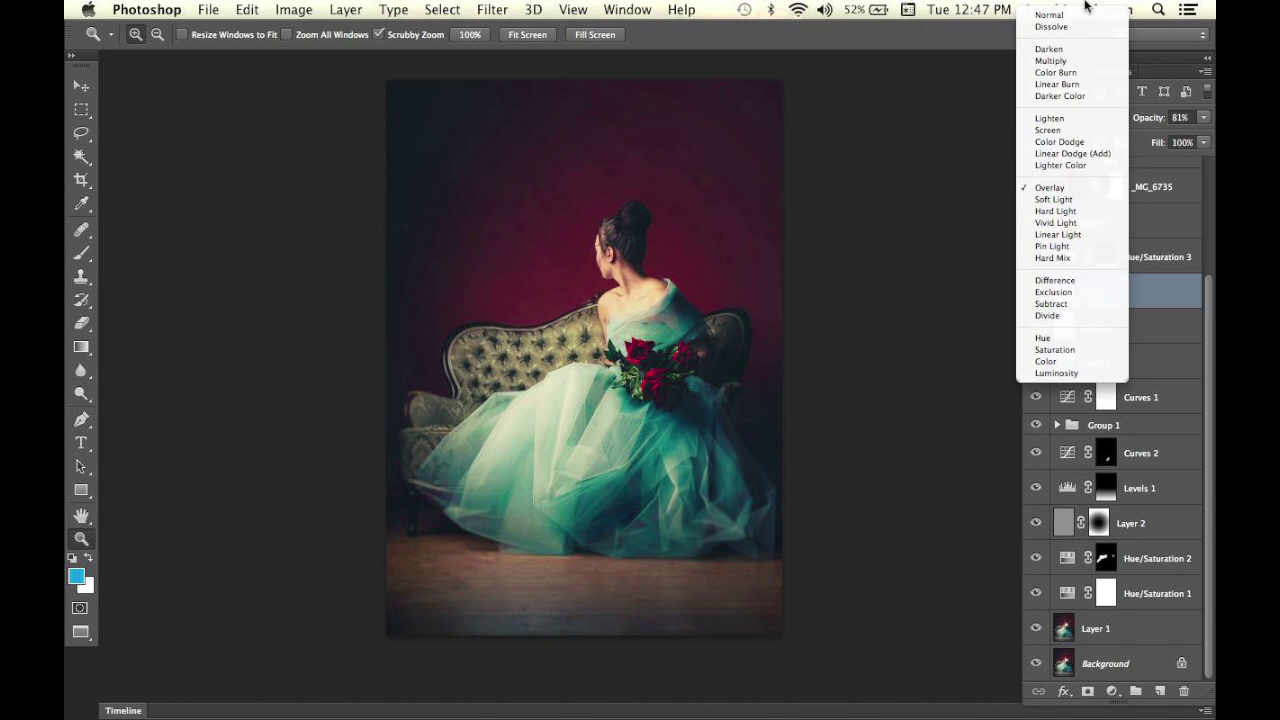
left_click(1062, 14)
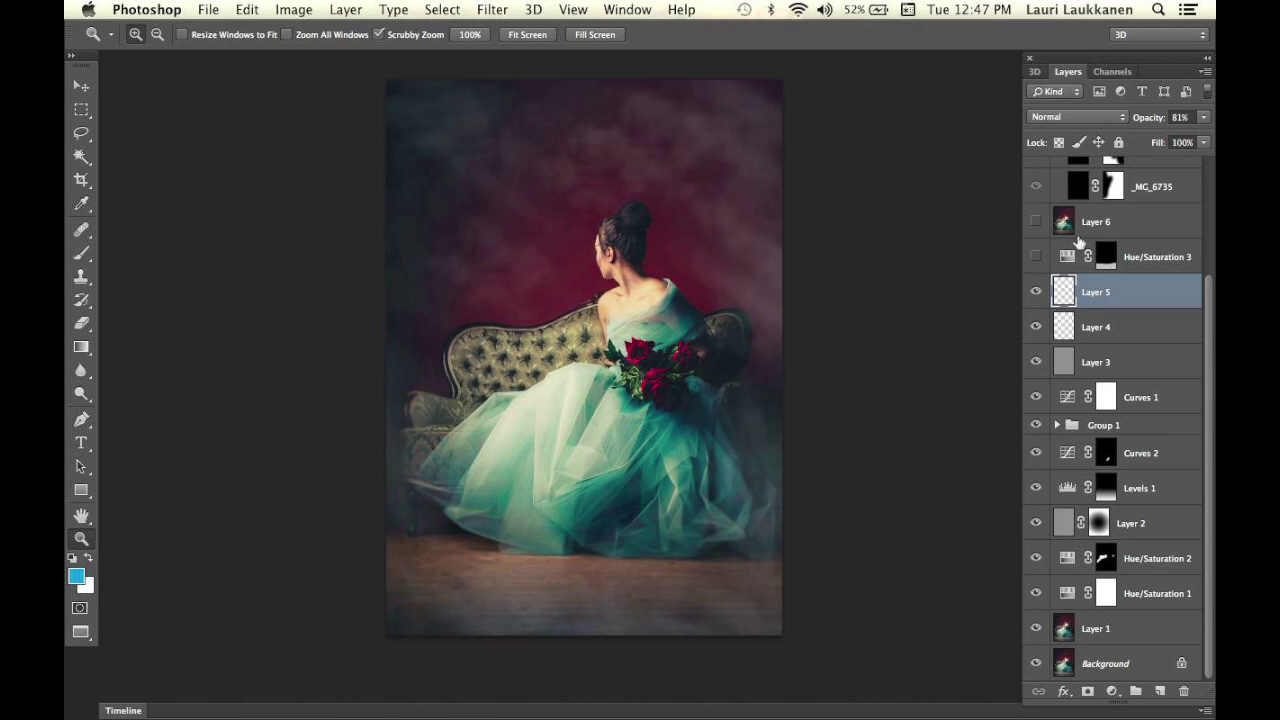
left_click(1117, 119)
left_click(1070, 294)
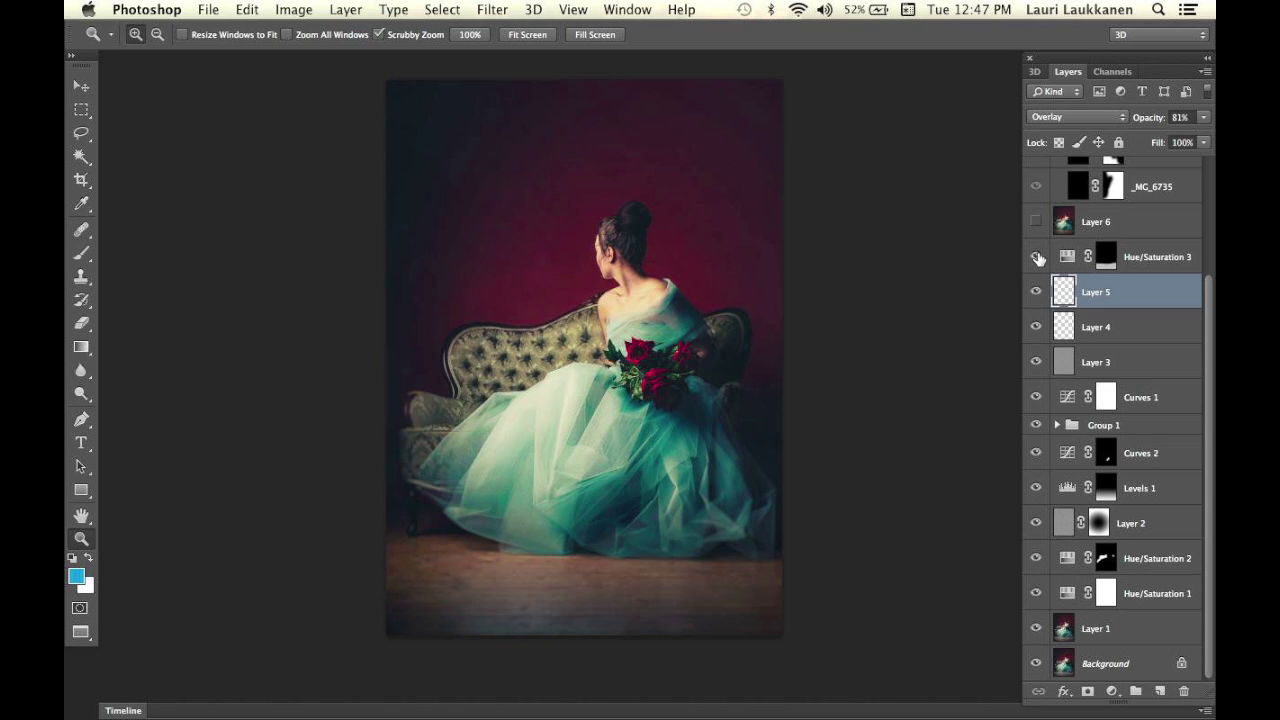
- Select Hue/Saturation 3 (73% opacity), toggling it to compare before leaving it on
left_click(1055, 258)
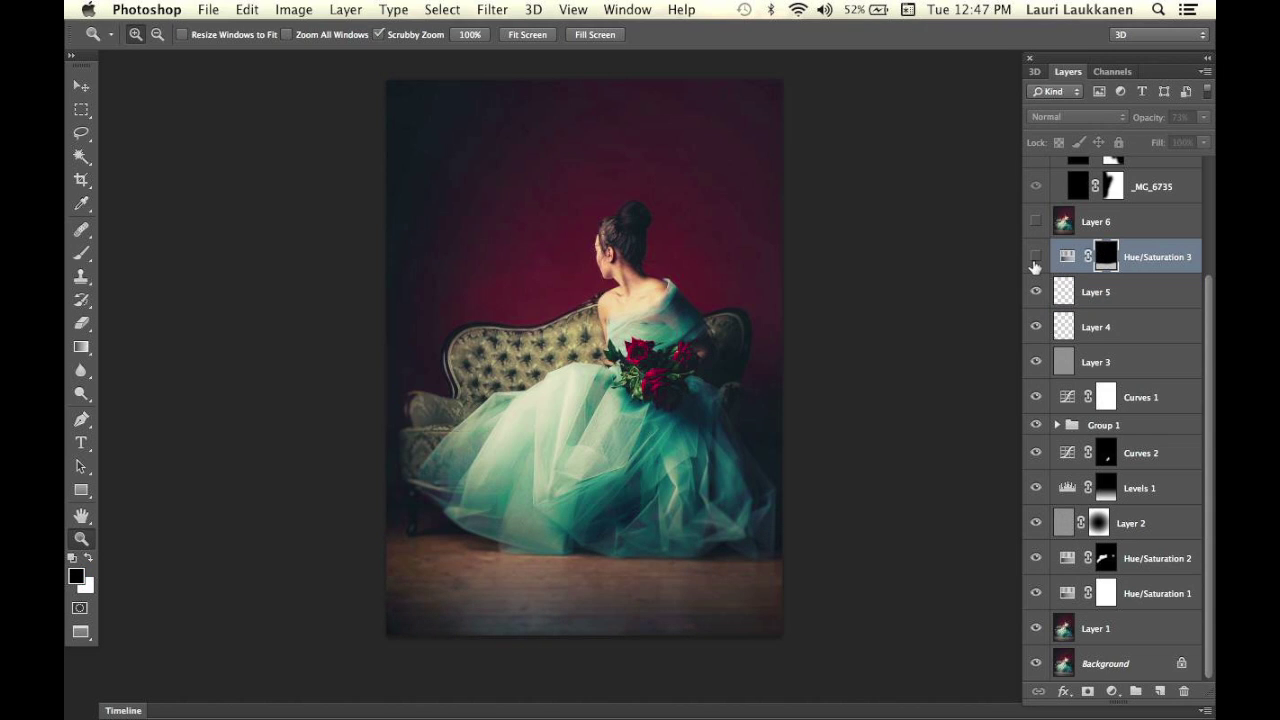
left_click(1036, 257)
left_click(1036, 257)
left_click(1036, 257)
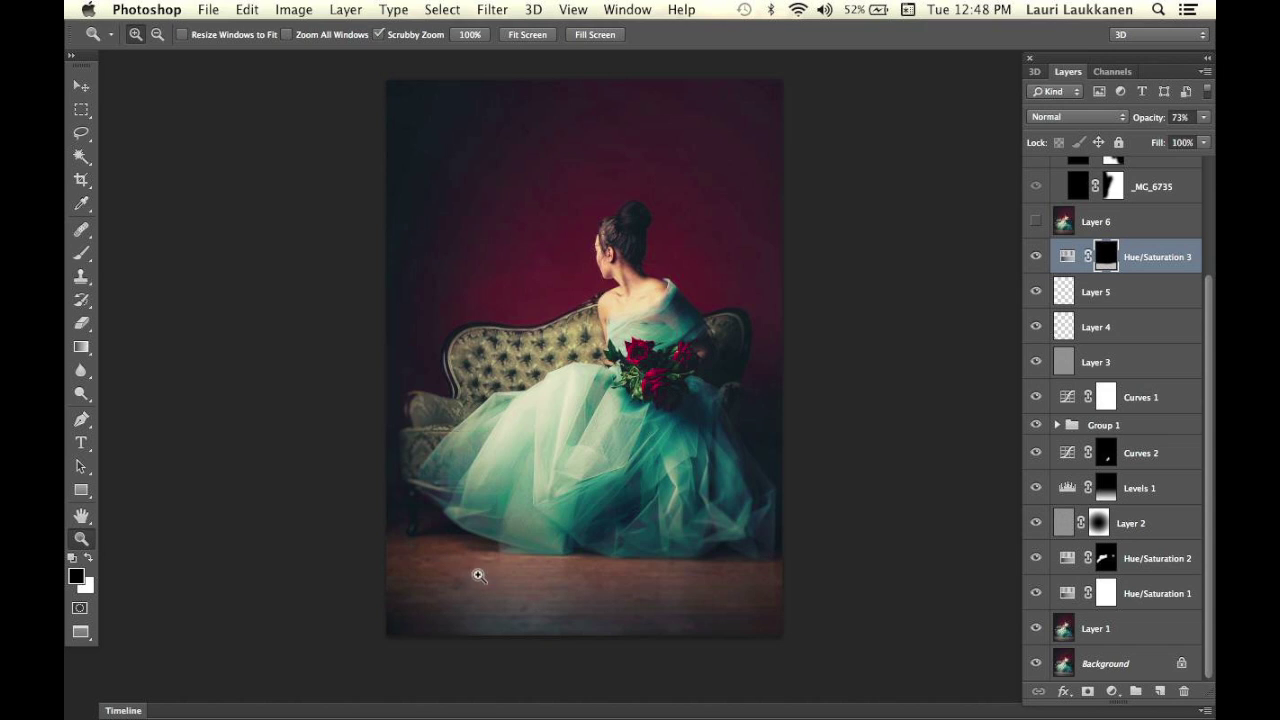
left_click(1036, 257)
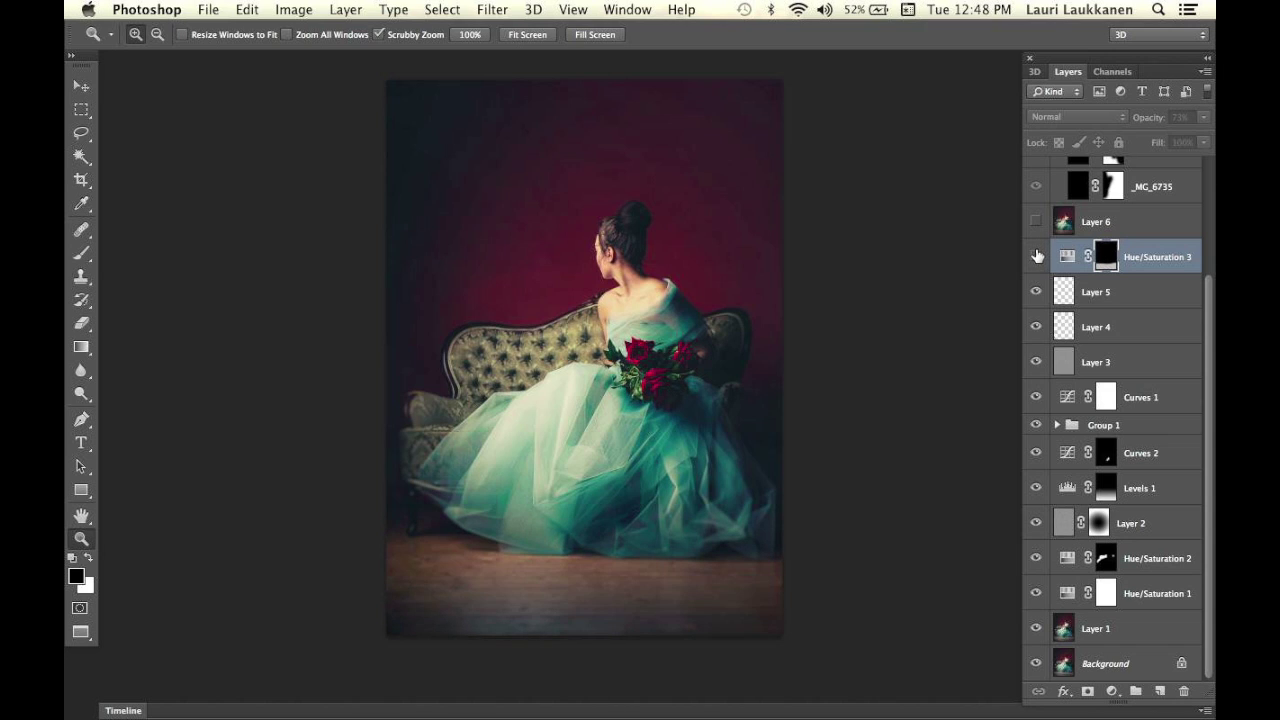
left_click(1036, 257)
left_click(1036, 257)
left_click(1036, 257)
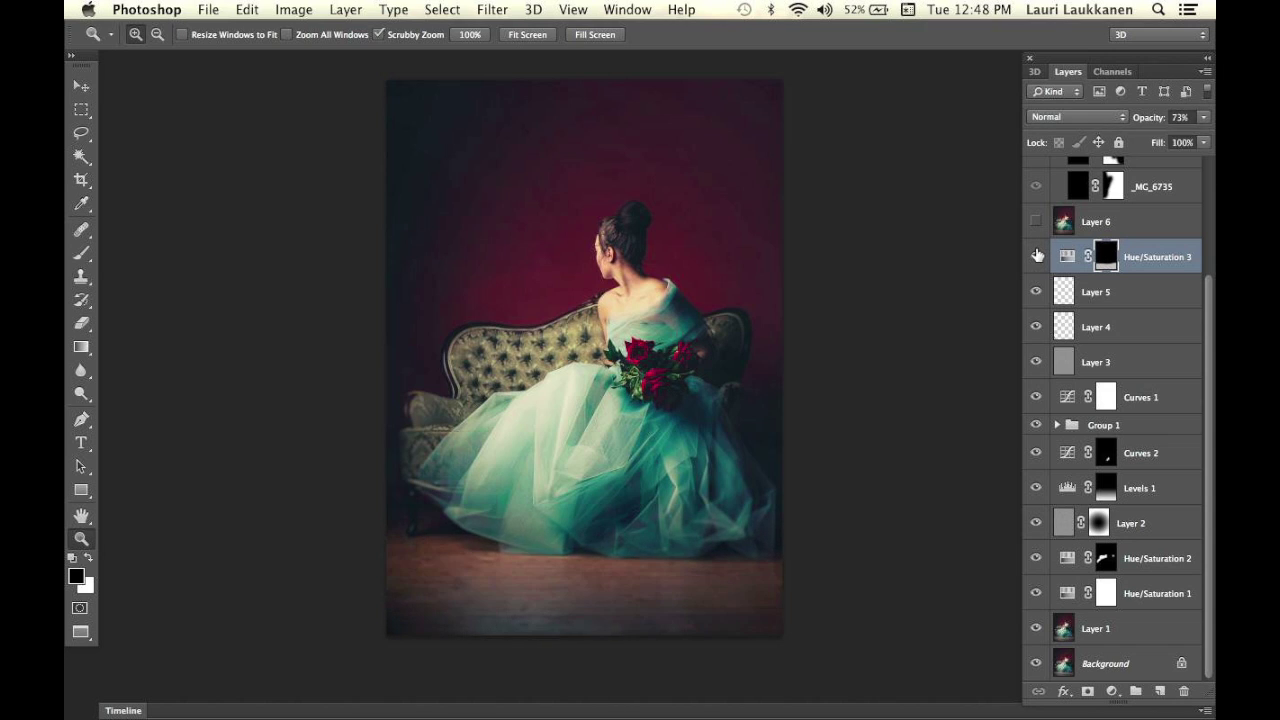
left_click(1036, 257)
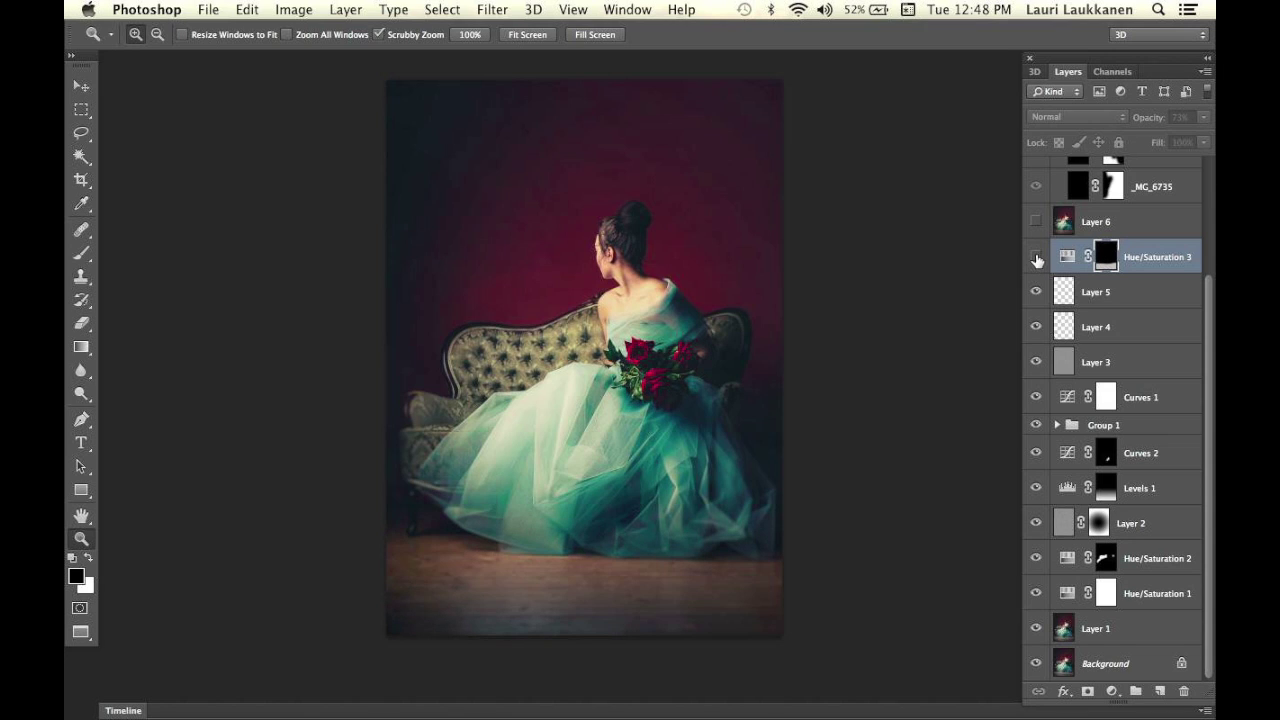
left_click(1036, 257)
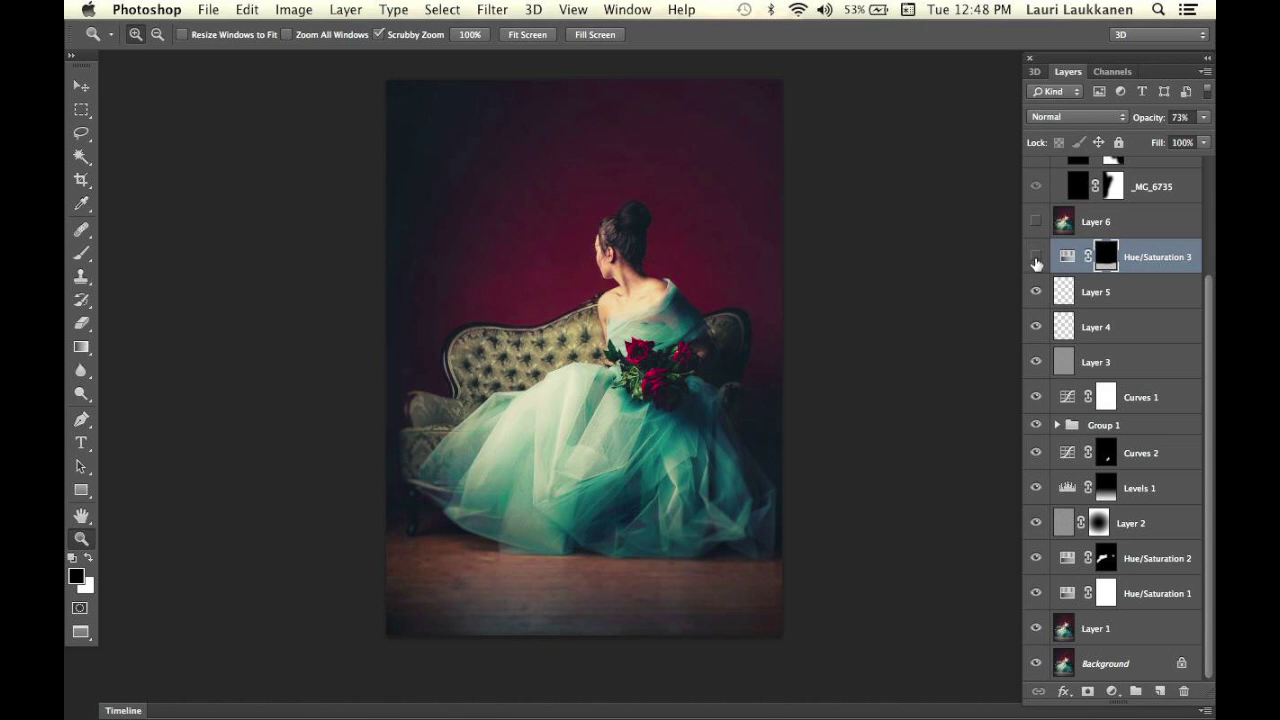
left_click(1036, 259)
left_click(1036, 259)
- Scroll to the top of the Layers panel and turn on Layer 6
left_click_drag(1210, 309, 1215, 188)
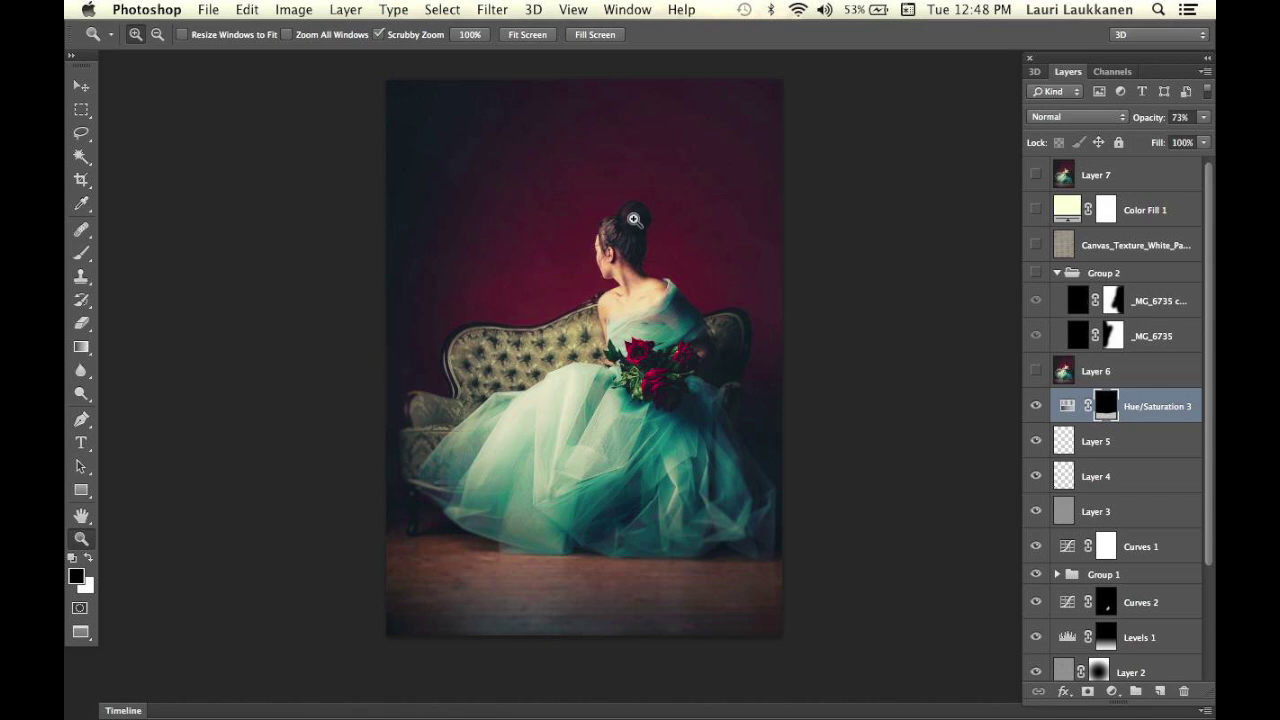
left_click(1035, 372)
left_click(1105, 273)
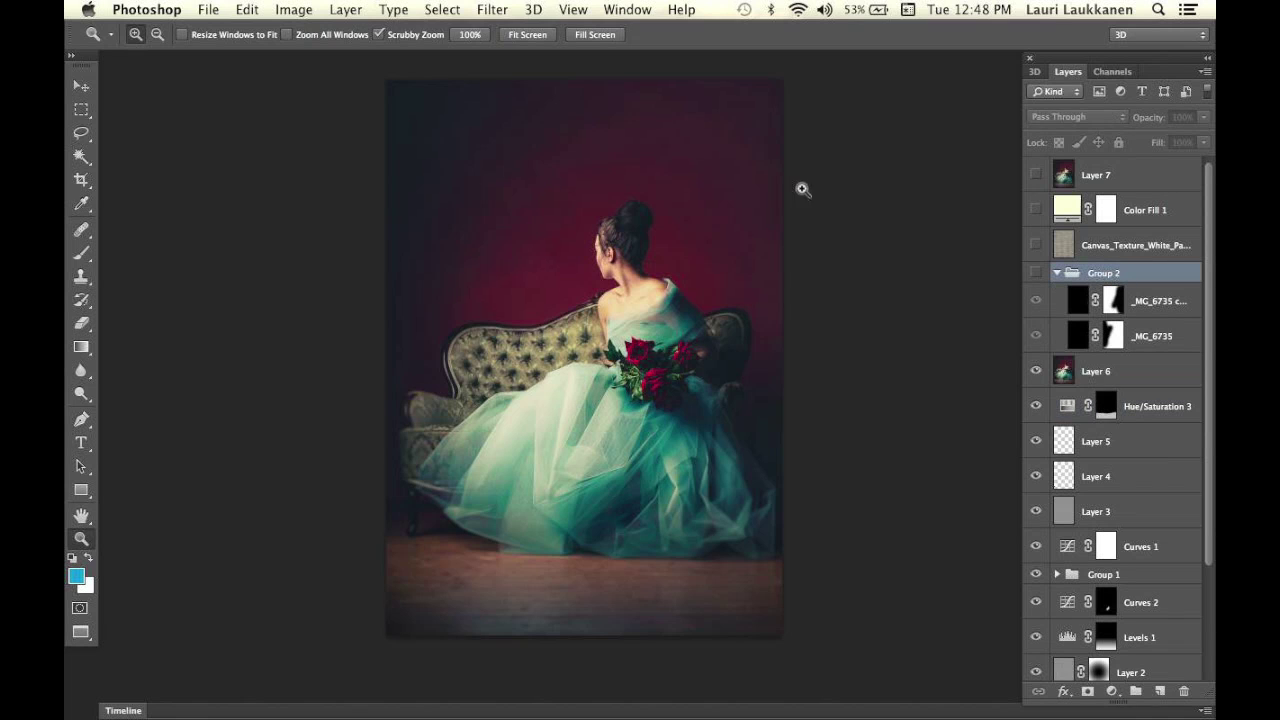
mouse_move(714, 137)
left_mouse_down()
mouse_move(726, 131)
mouse_move(719, 139)
left_mouse_up()
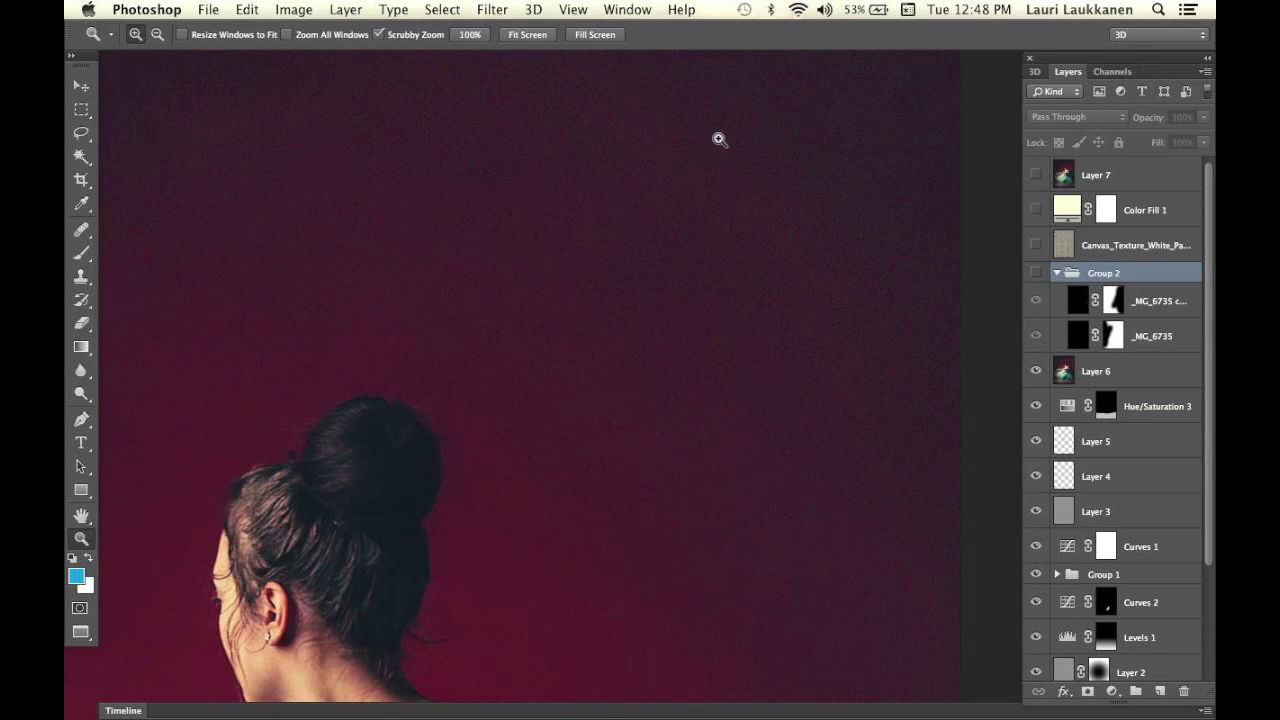
left_click(1035, 273)
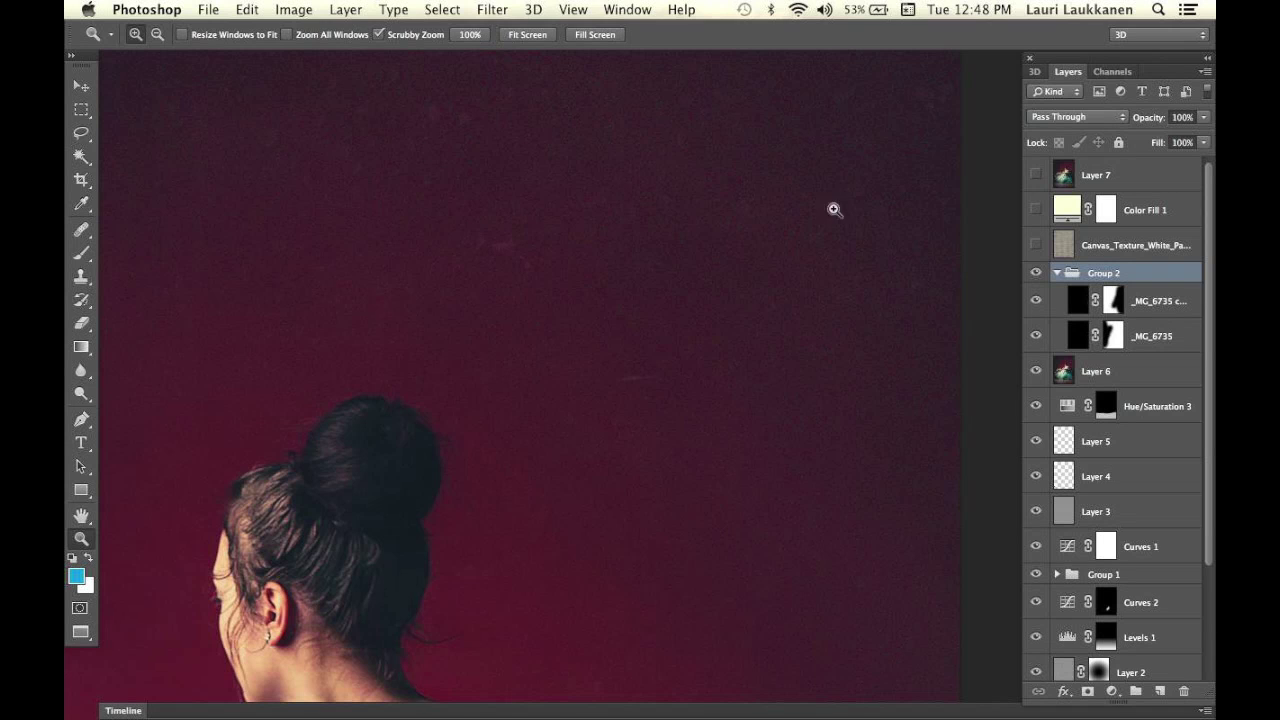
left_click_drag(394, 294, 685, 225)
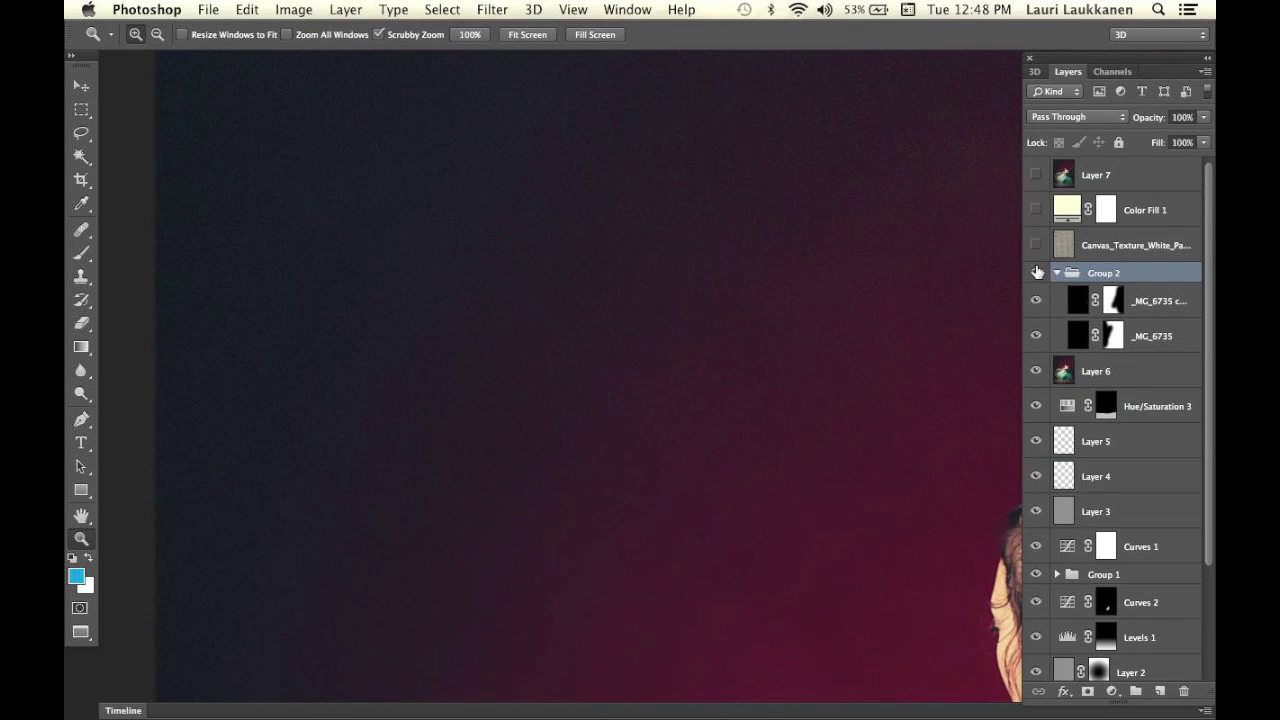
left_click_drag(843, 423, 536, 224)
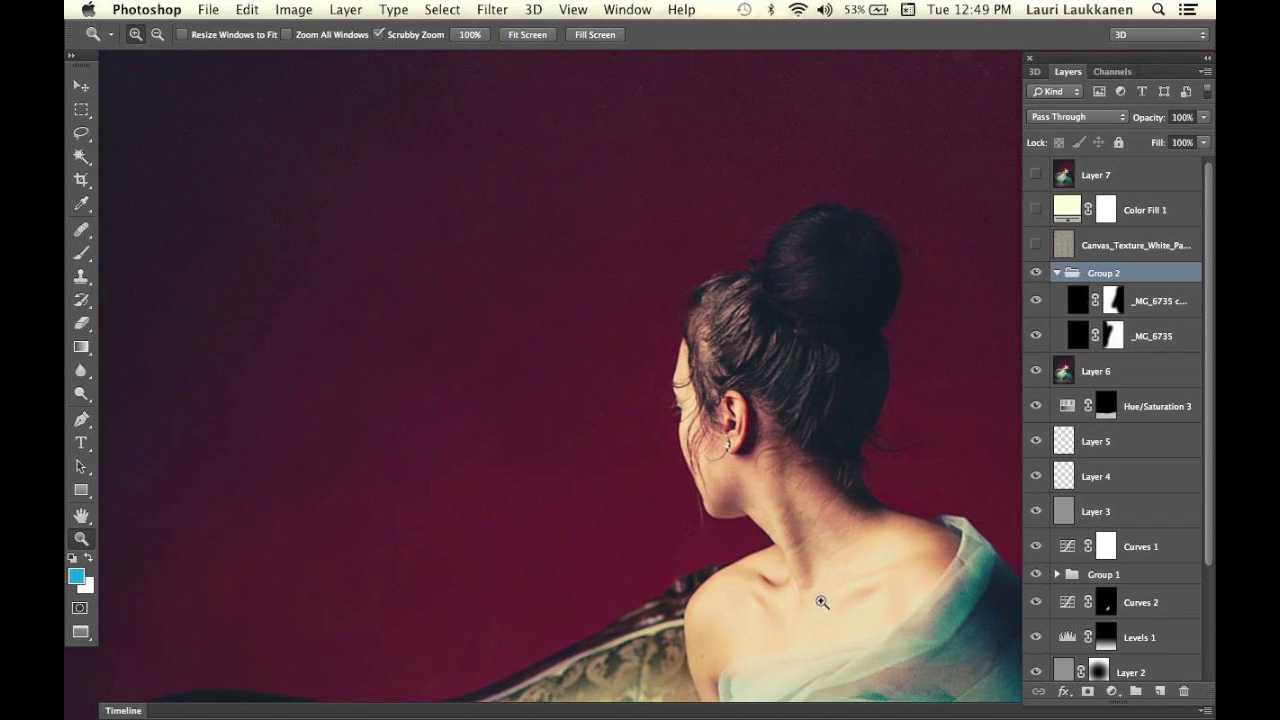
left_click(1036, 274)
left_click(1037, 274)
left_click(1037, 274)
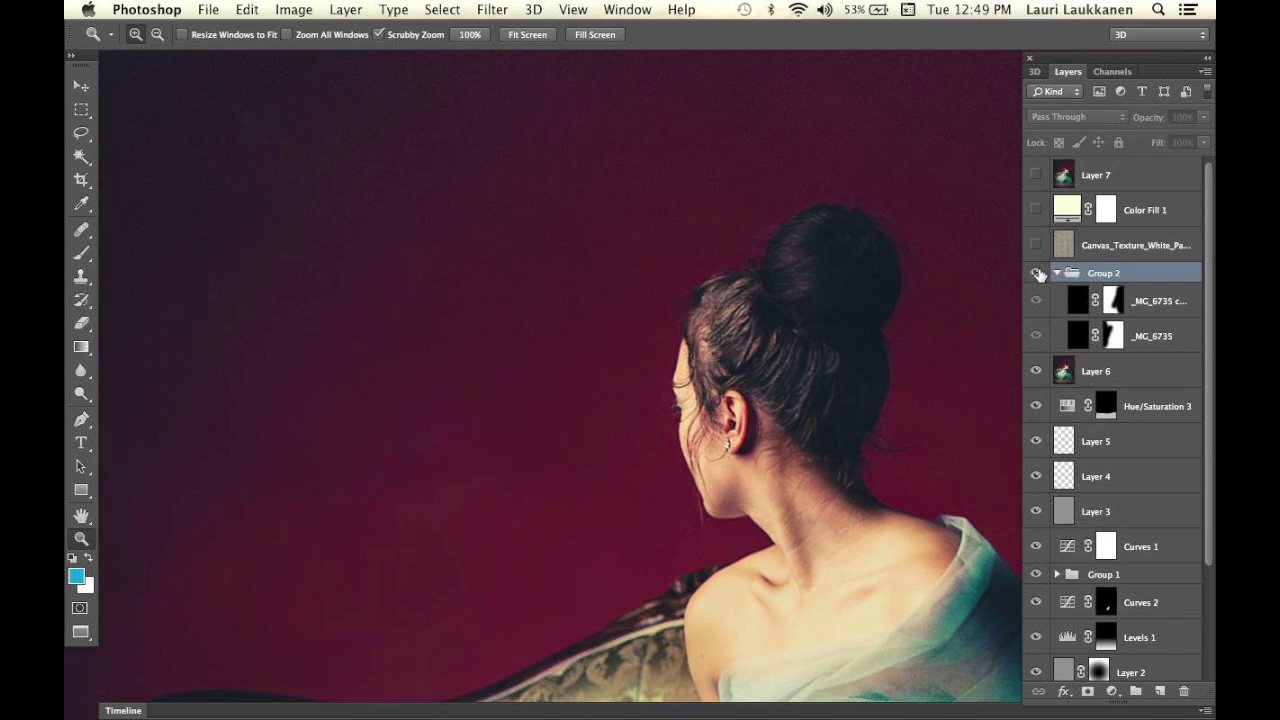
left_click(1037, 274)
left_click(1038, 274)
left_click(1039, 275)
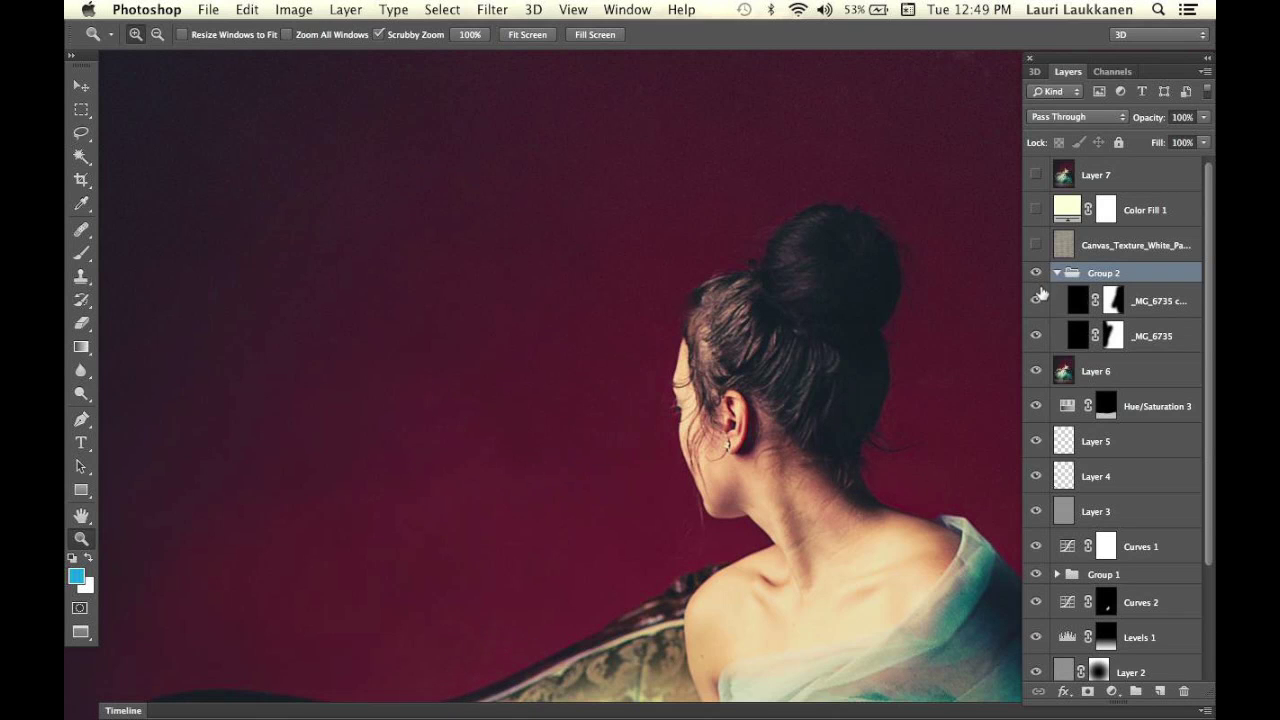
left_click(1038, 274)
left_click(1034, 275)
left_click_drag(934, 263, 704, 306)
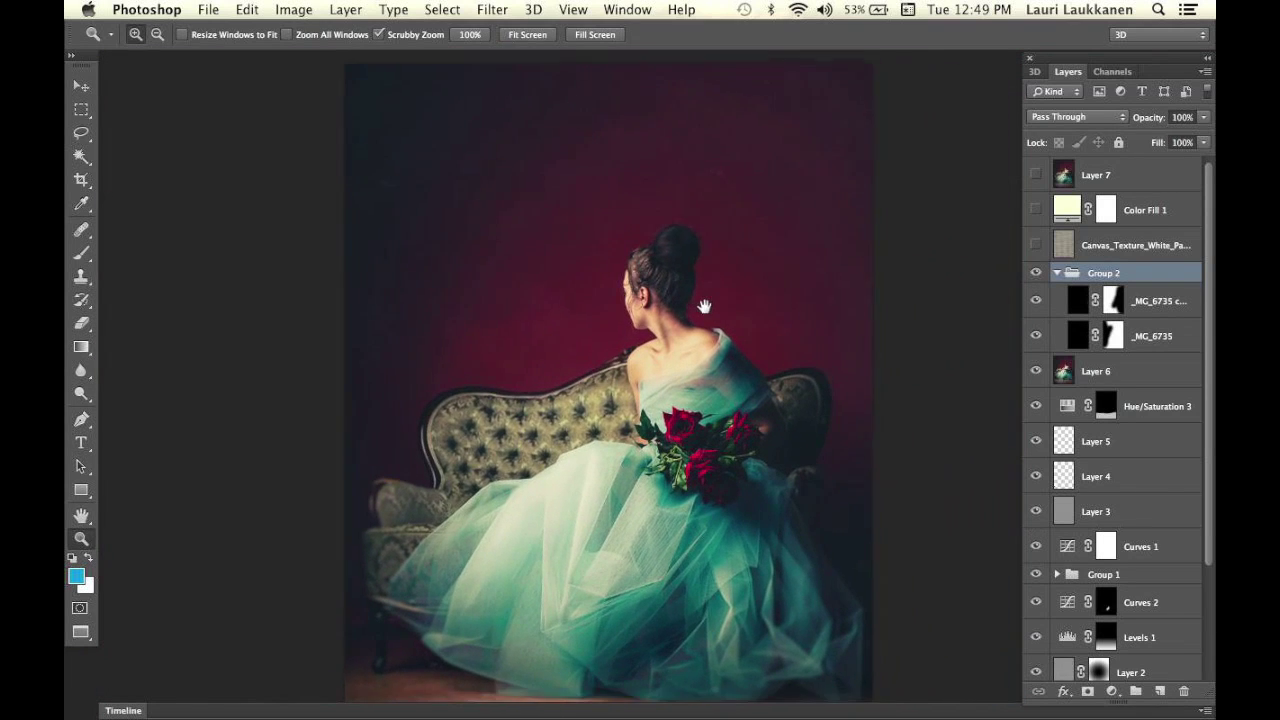
left_click(1060, 272)
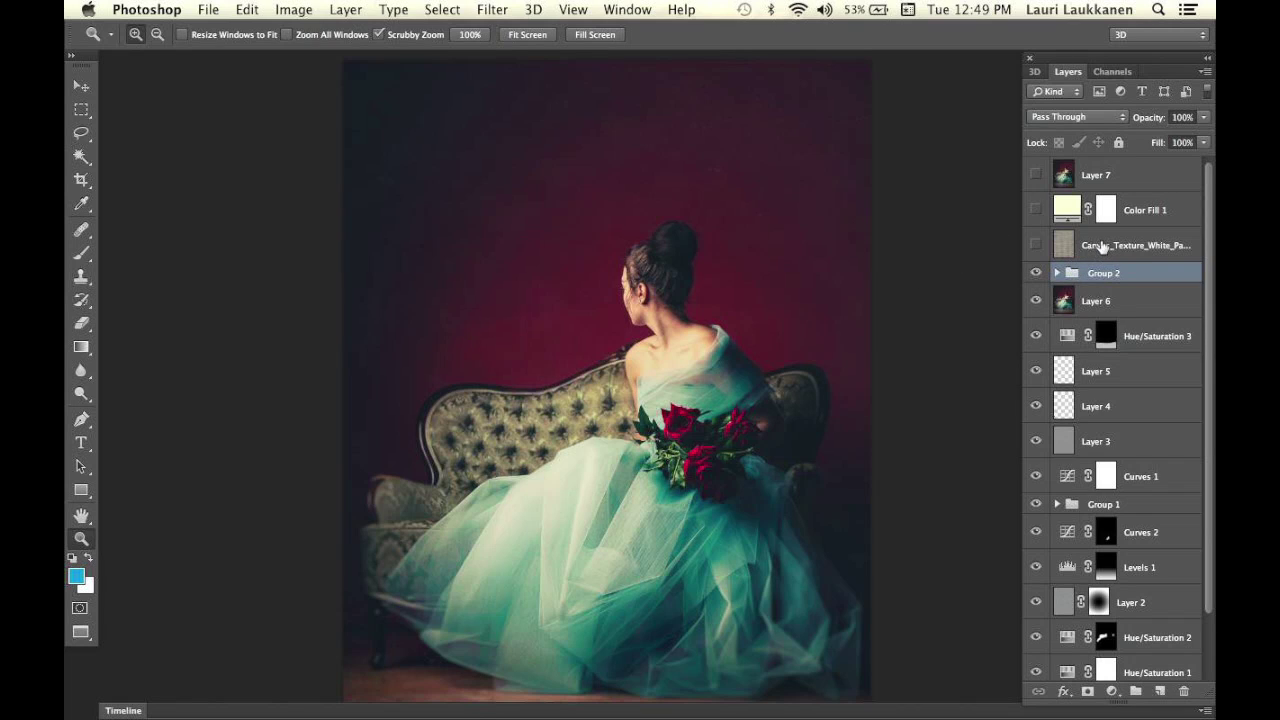
- Show the Canvas_Texture layer and set its blend mode to Soft Light at 9% opacity
left_click_drag(571, 229, 569, 234)
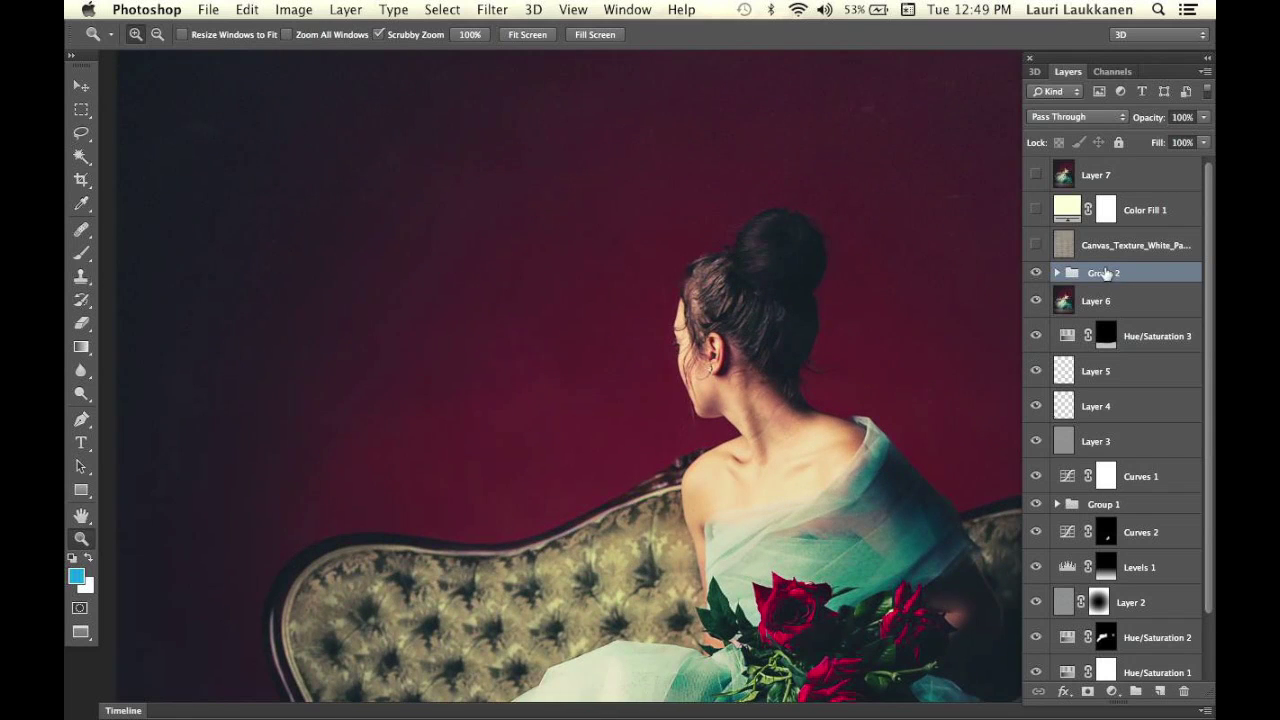
left_click(1082, 248)
left_click(1037, 246)
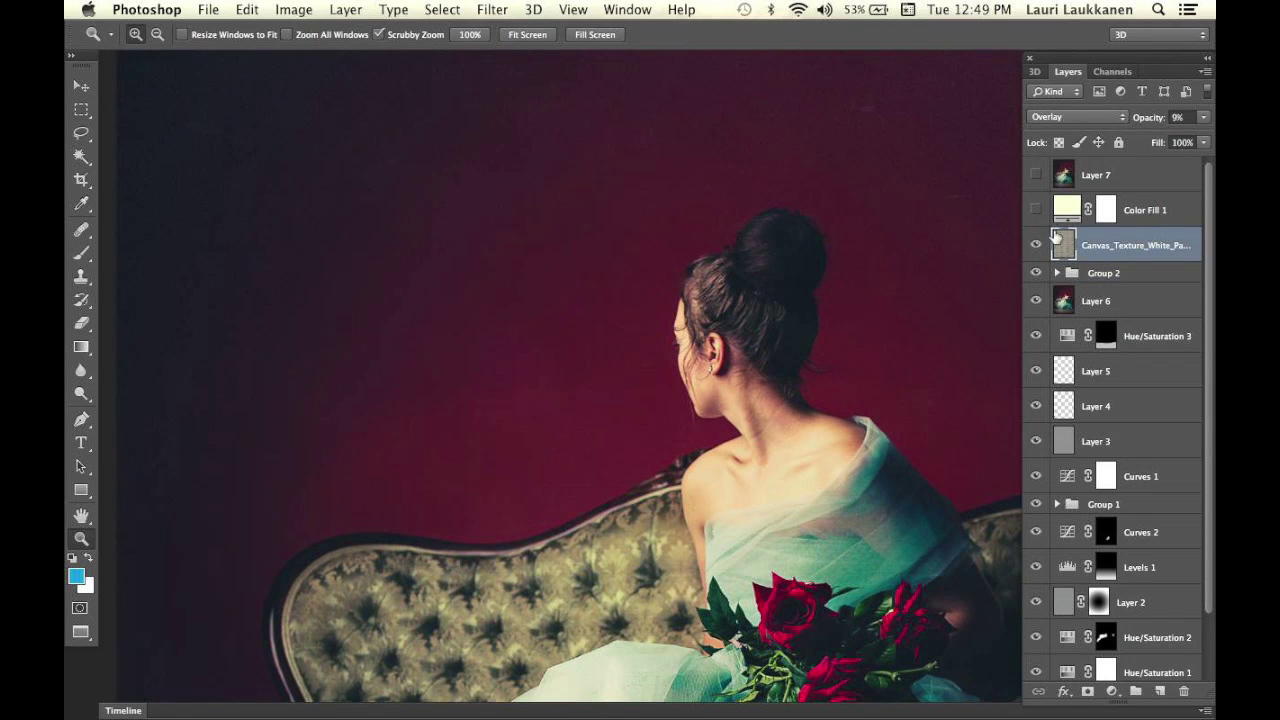
left_click(1087, 116)
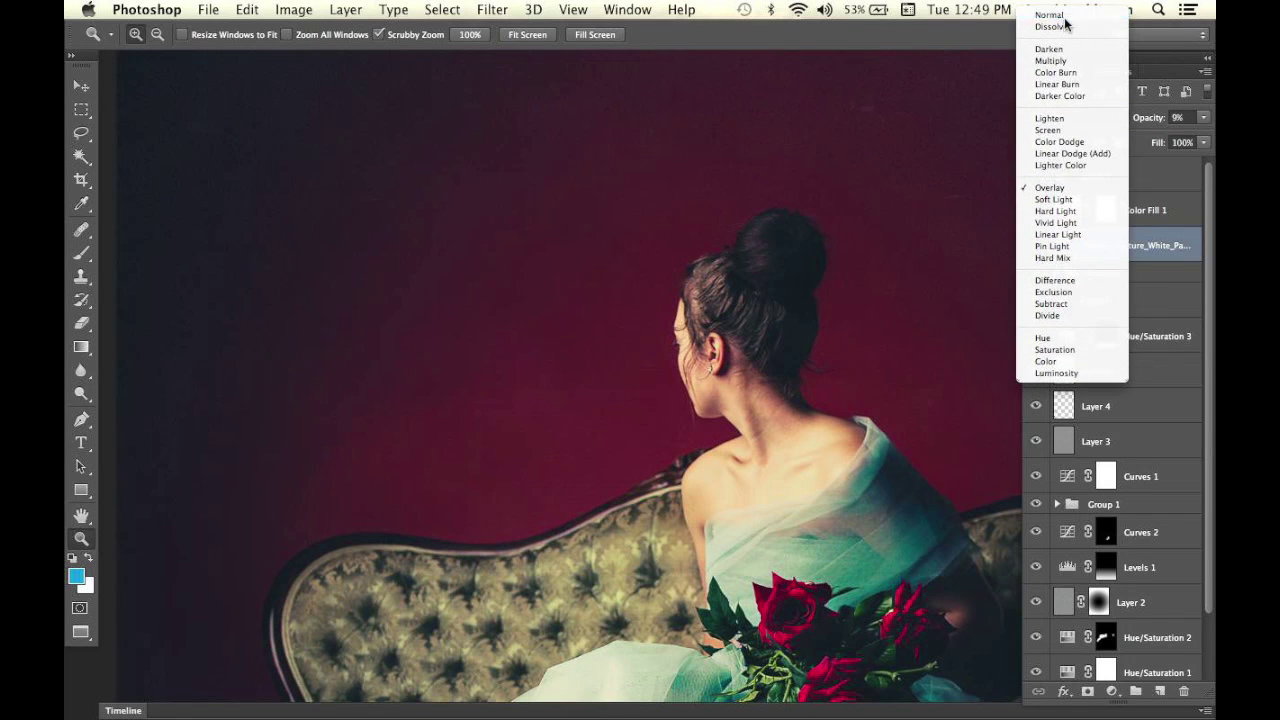
left_click(1065, 17)
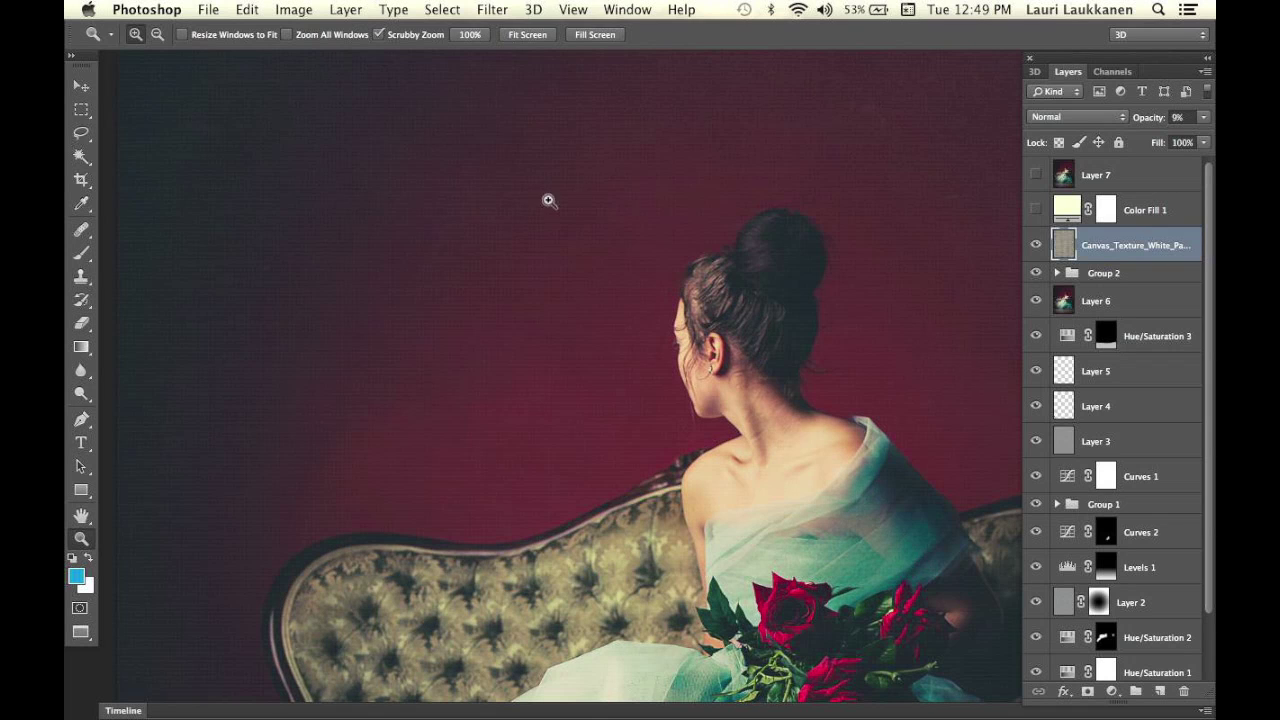
left_click(1084, 118)
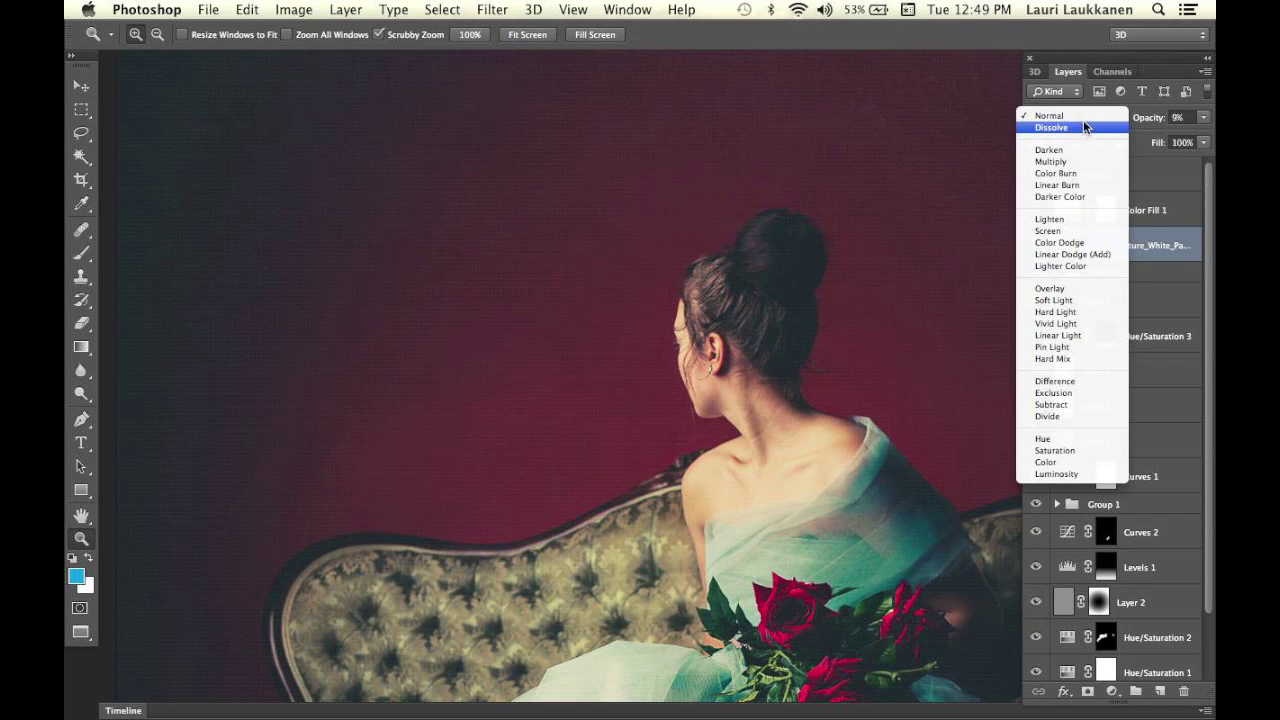
left_click(1072, 300)
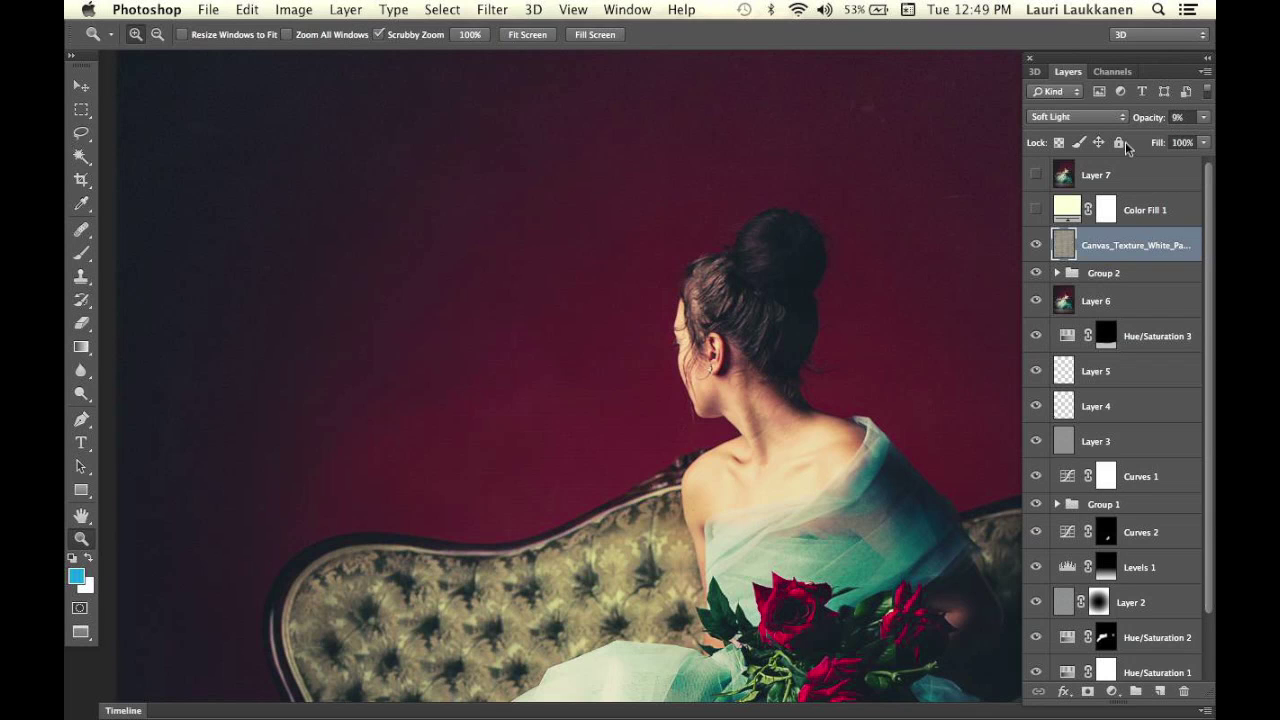
- Zoom in on the woman's head to inspect the canvas texture
left_click(527, 309)
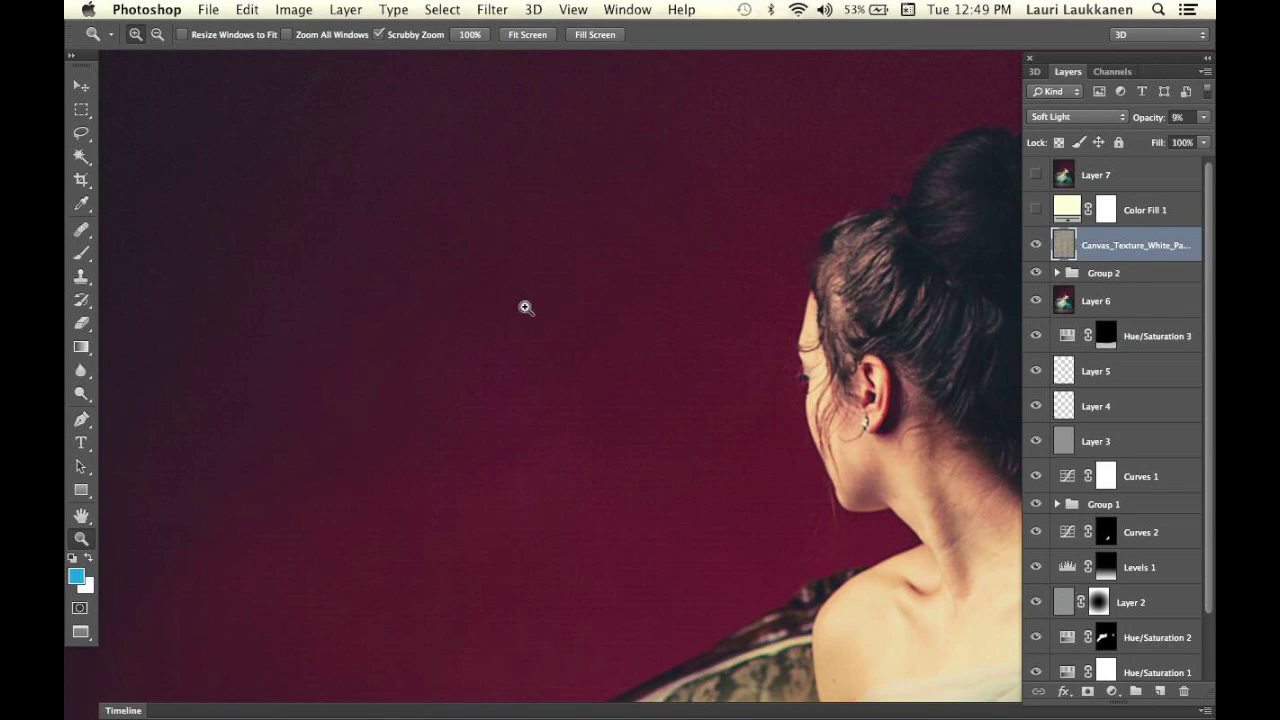
left_click(527, 309)
left_click(527, 309)
key("alt")
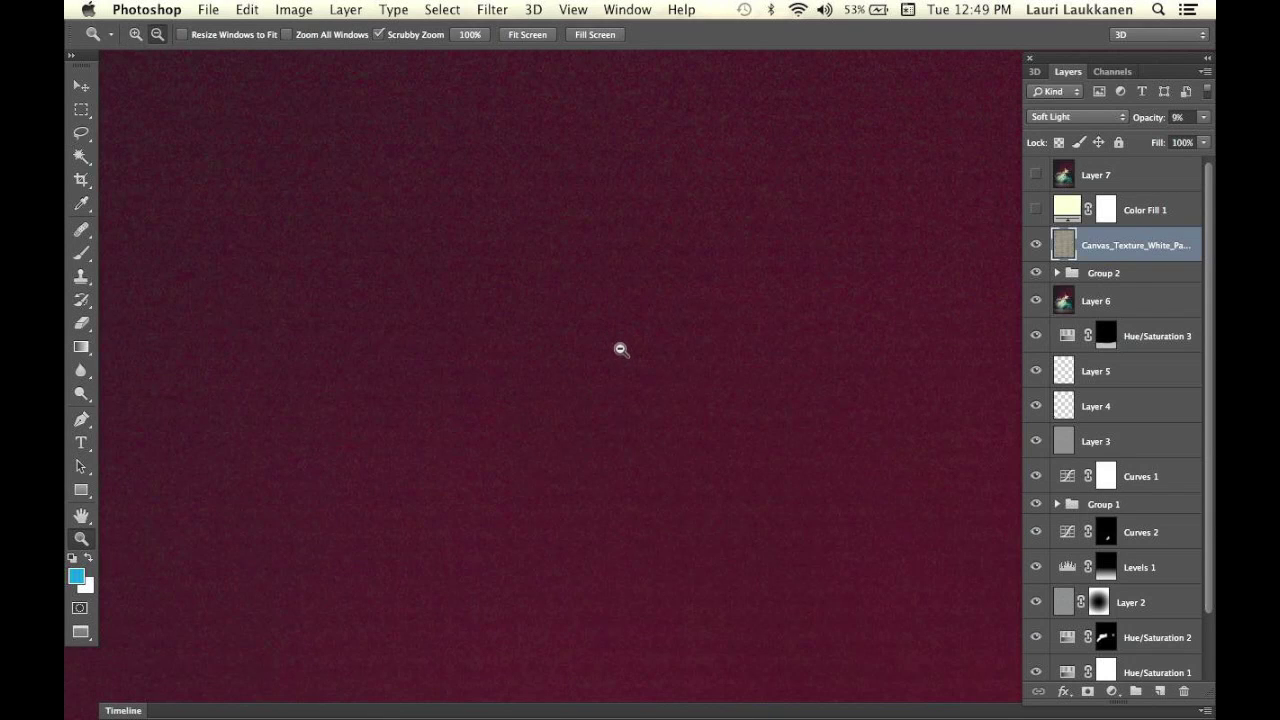
left_click(620, 349, "alt")
left_click(616, 347, "alt")
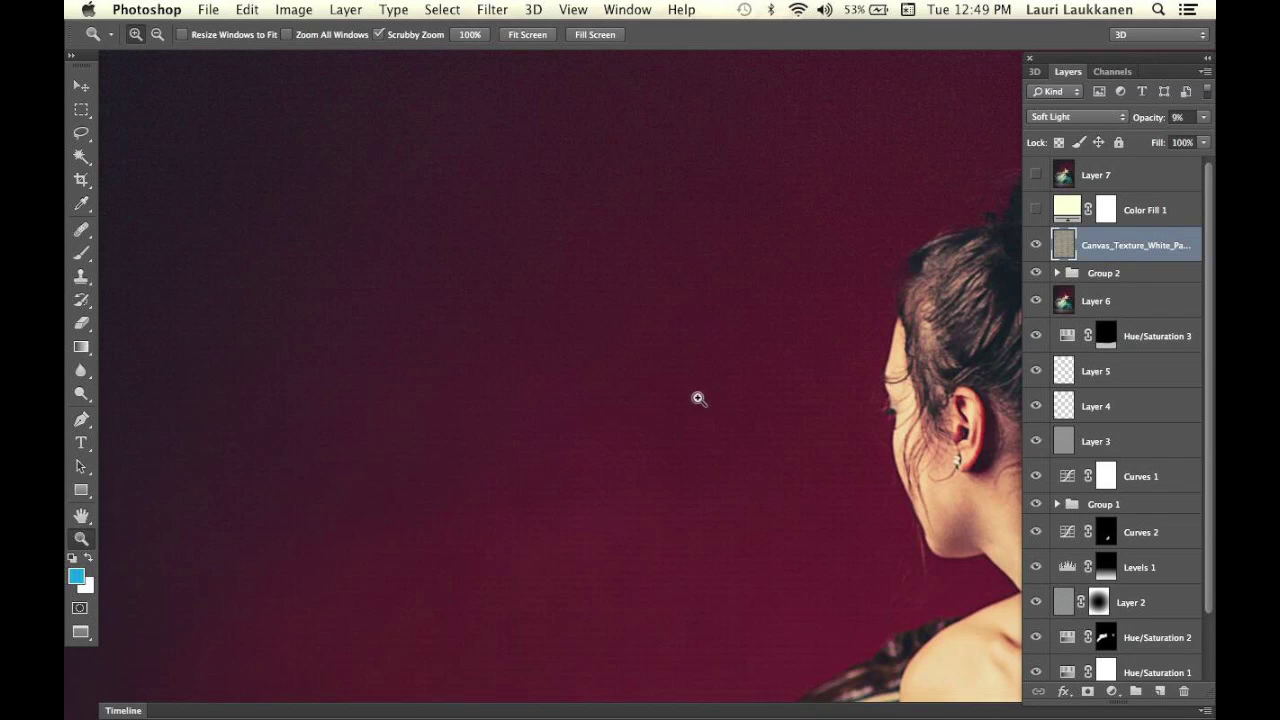
- Toggle the canvas texture layer to compare, then return to the full image view
left_click(1037, 246)
left_click(1037, 246)
left_click(1039, 247)
left_click(1038, 247)
left_click(1037, 247)
left_click(1039, 247)
left_click(1037, 247)
left_click(1038, 247)
key("alt")
left_click(688, 310, "alt")
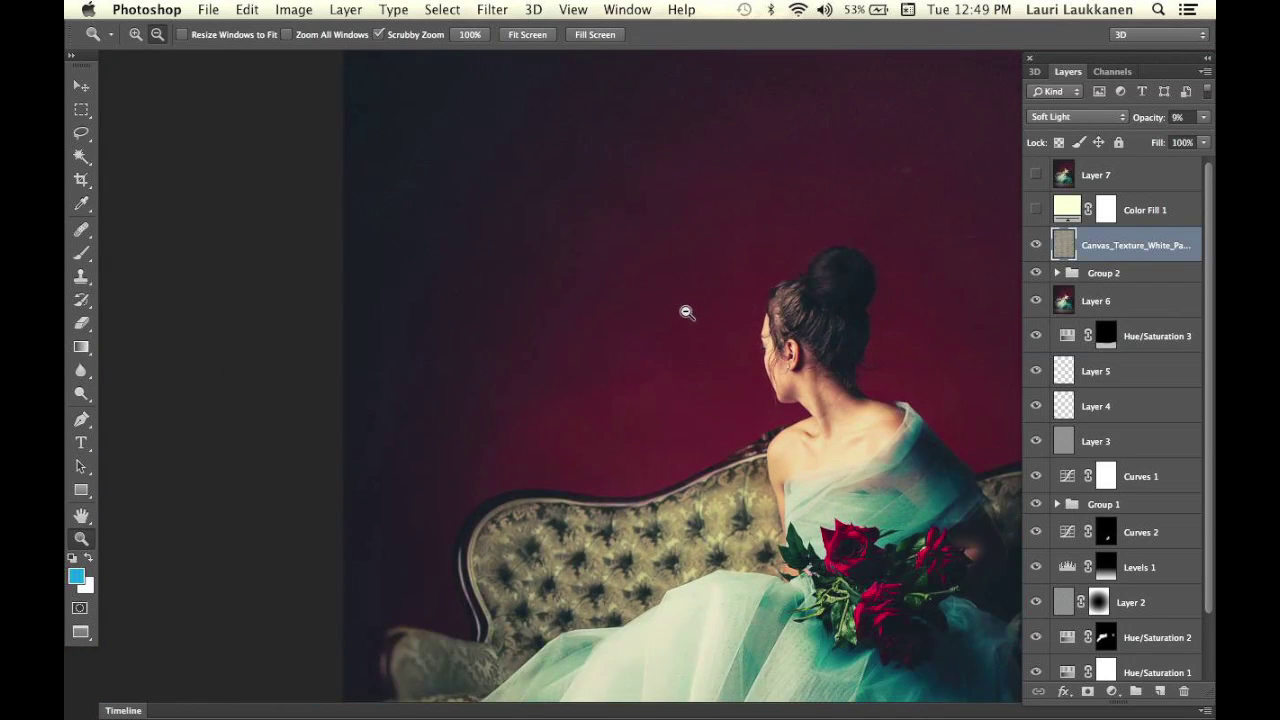
left_click(733, 299, "alt")
left_click(735, 257, "alt")
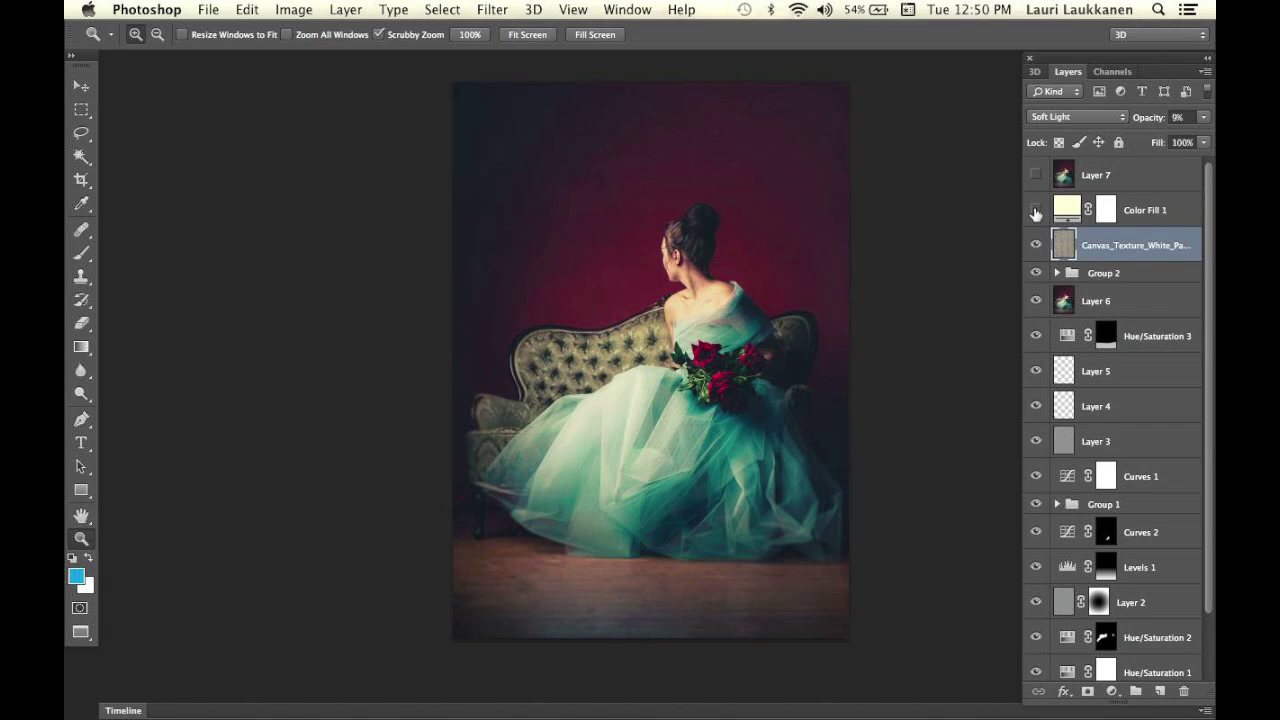
- Show Color Fill 1 and keep its blend mode at Color, 4% opacity
left_click(1076, 211)
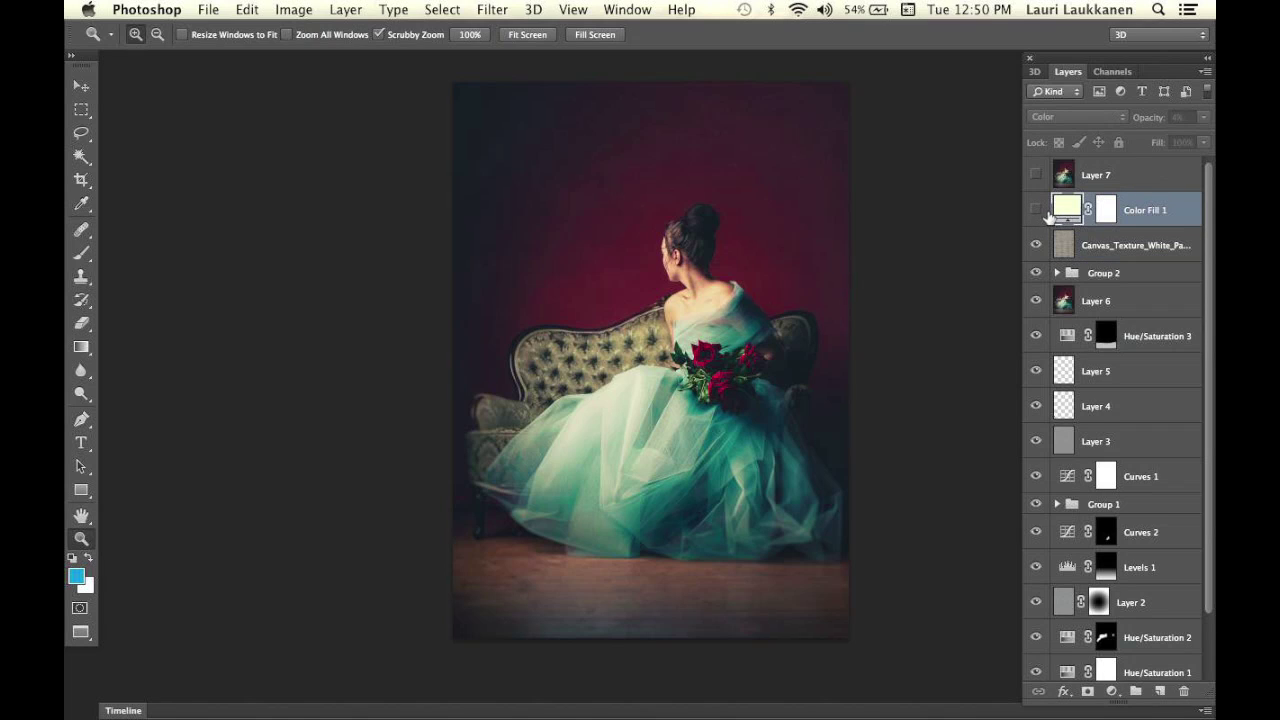
left_click(1036, 211)
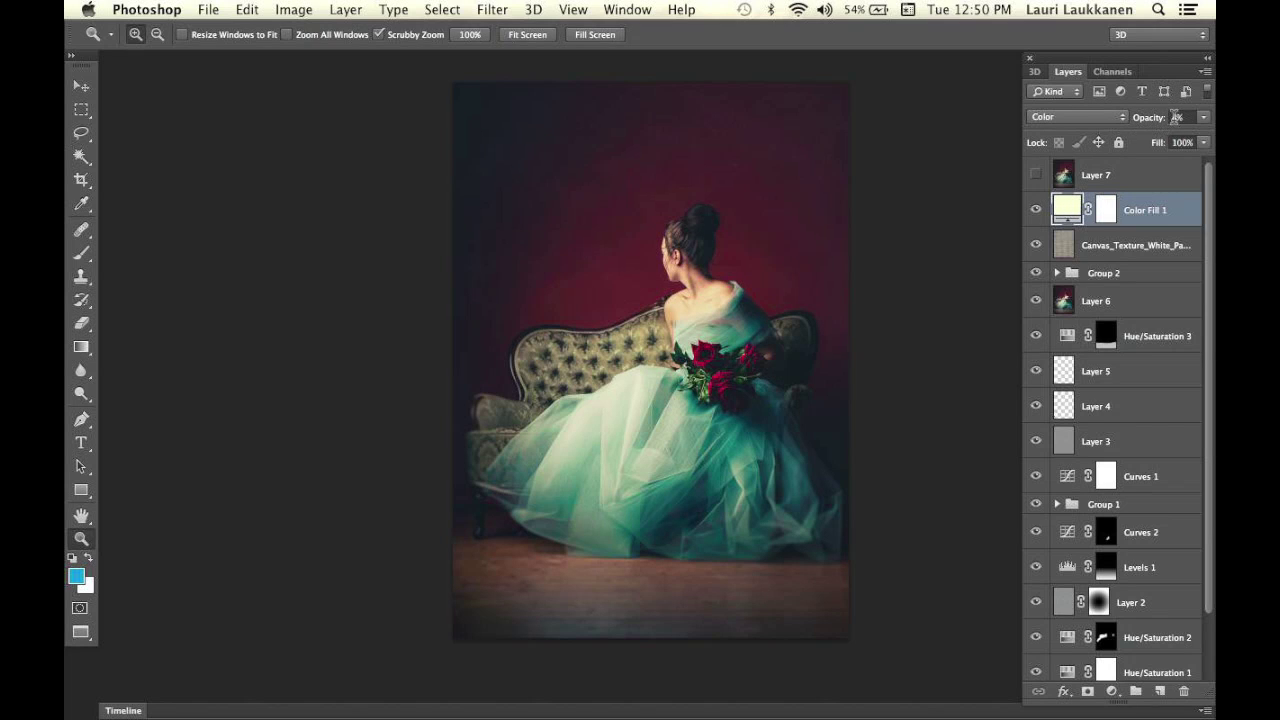
left_click(1100, 120)
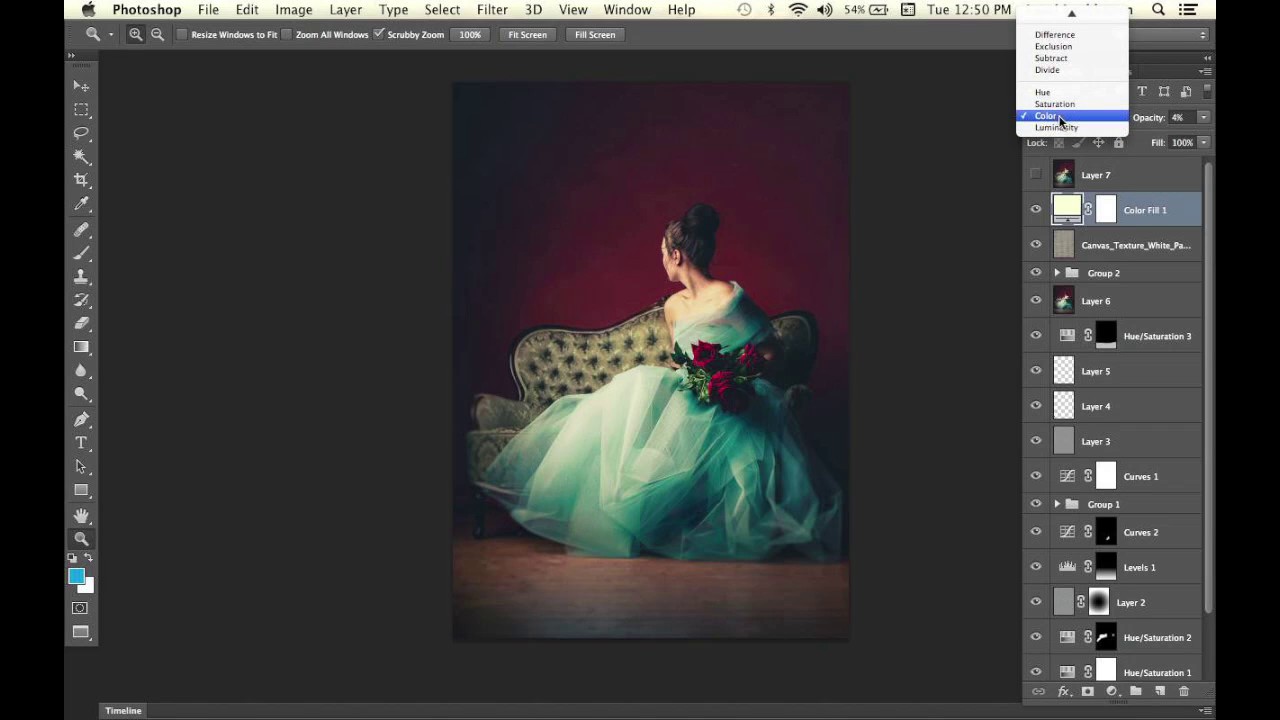
left_click(1054, 116)
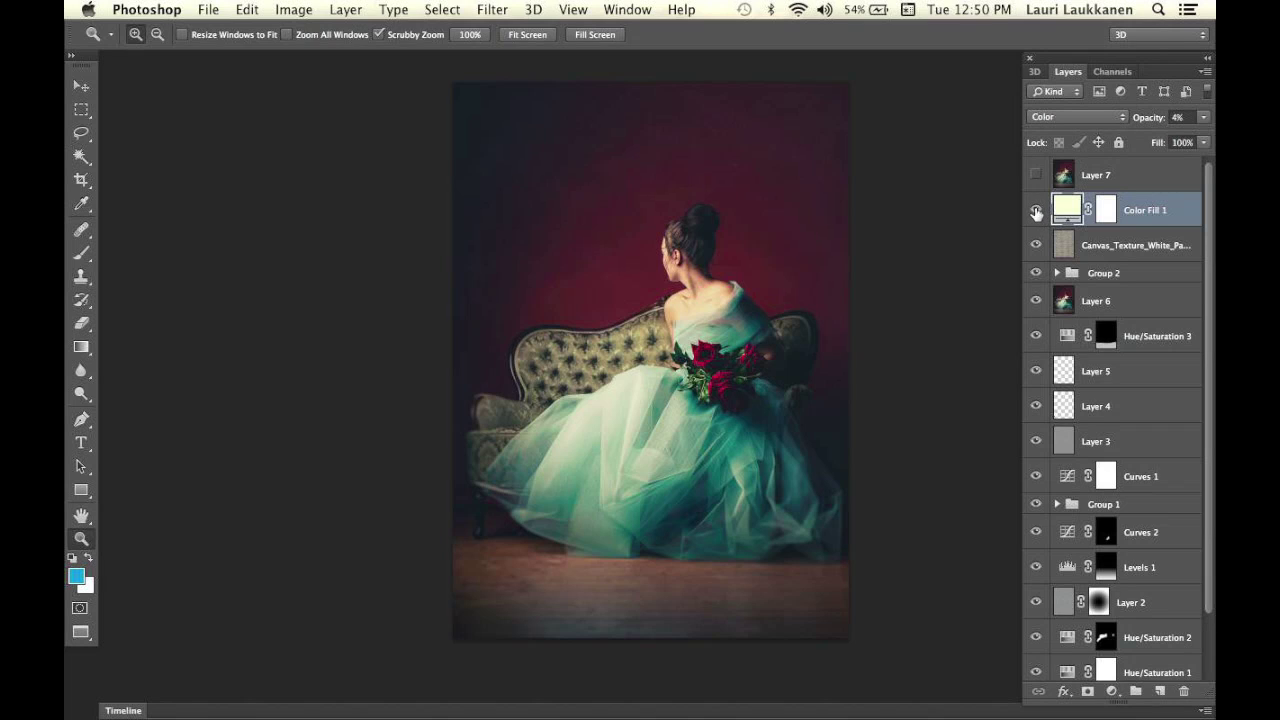
- Toggle Color Fill 1 on and off to compare the cream tint, leaving it visible
left_click(1036, 212)
left_click(1036, 212)
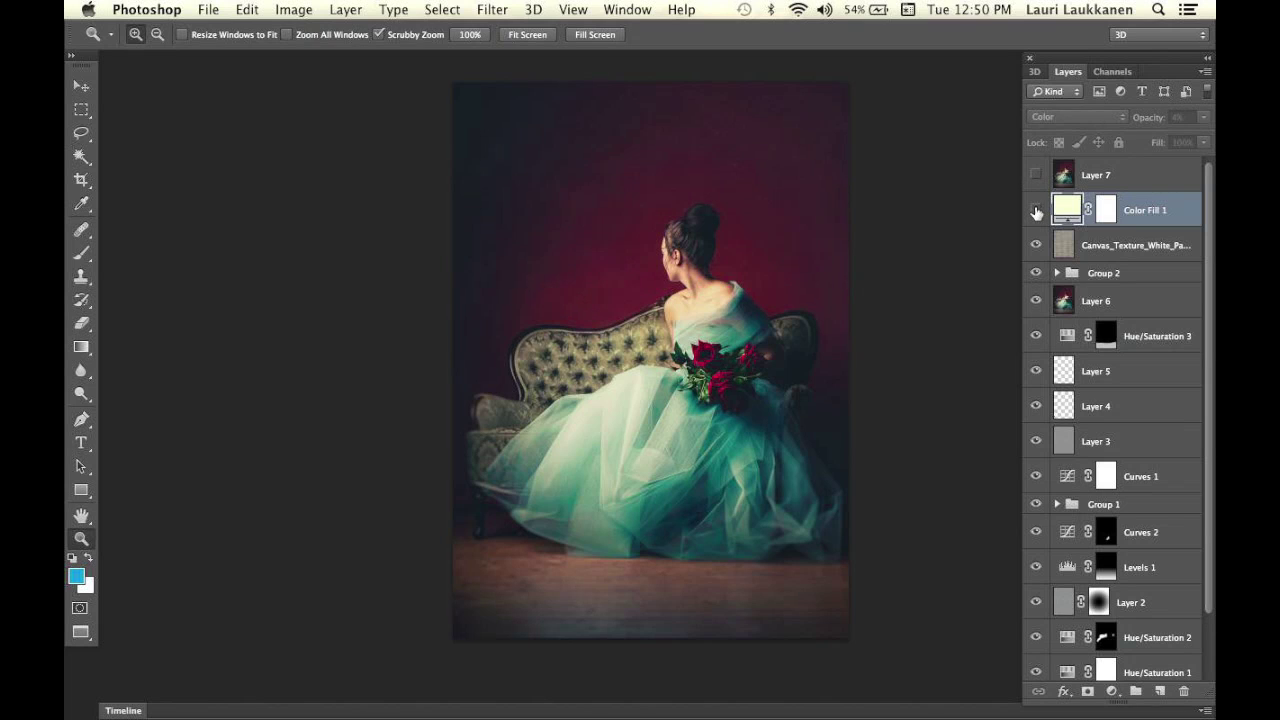
left_click(1036, 212)
left_click(1036, 211)
left_click(1036, 211)
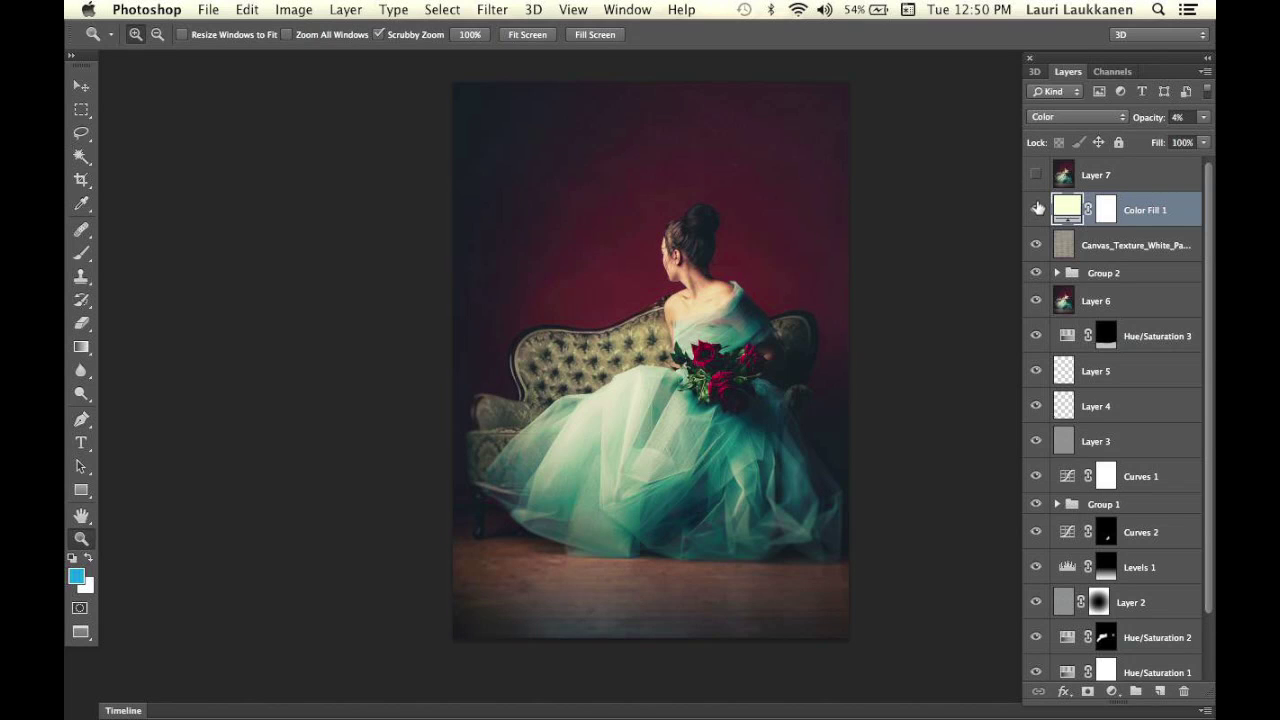
left_click(1036, 209)
left_click(1036, 210)
left_click(1037, 210)
left_click(1036, 210)
left_click(1036, 209)
left_click(1035, 208)
left_click(1037, 210)
left_click(1037, 210)
- Zoom in on the woman's hair and reselect the Color Fill 1 layer at the top of the stack
left_click(694, 235)
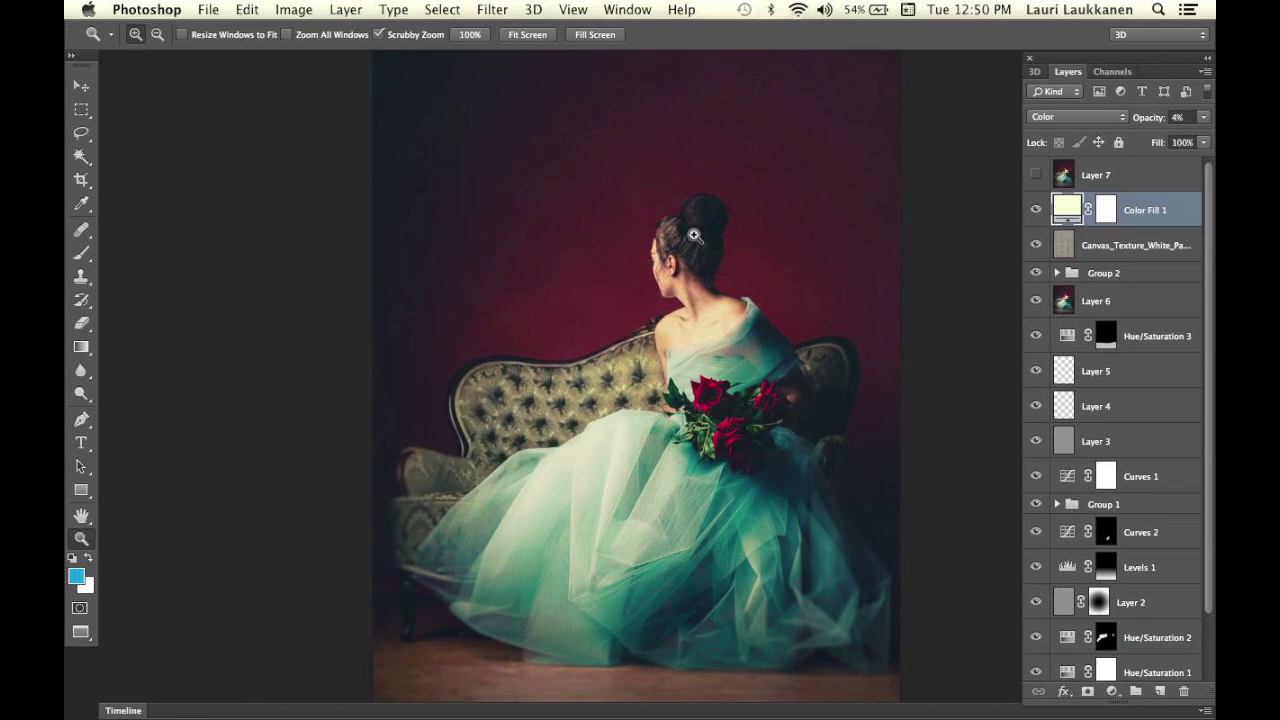
left_click(694, 235)
left_click(694, 235)
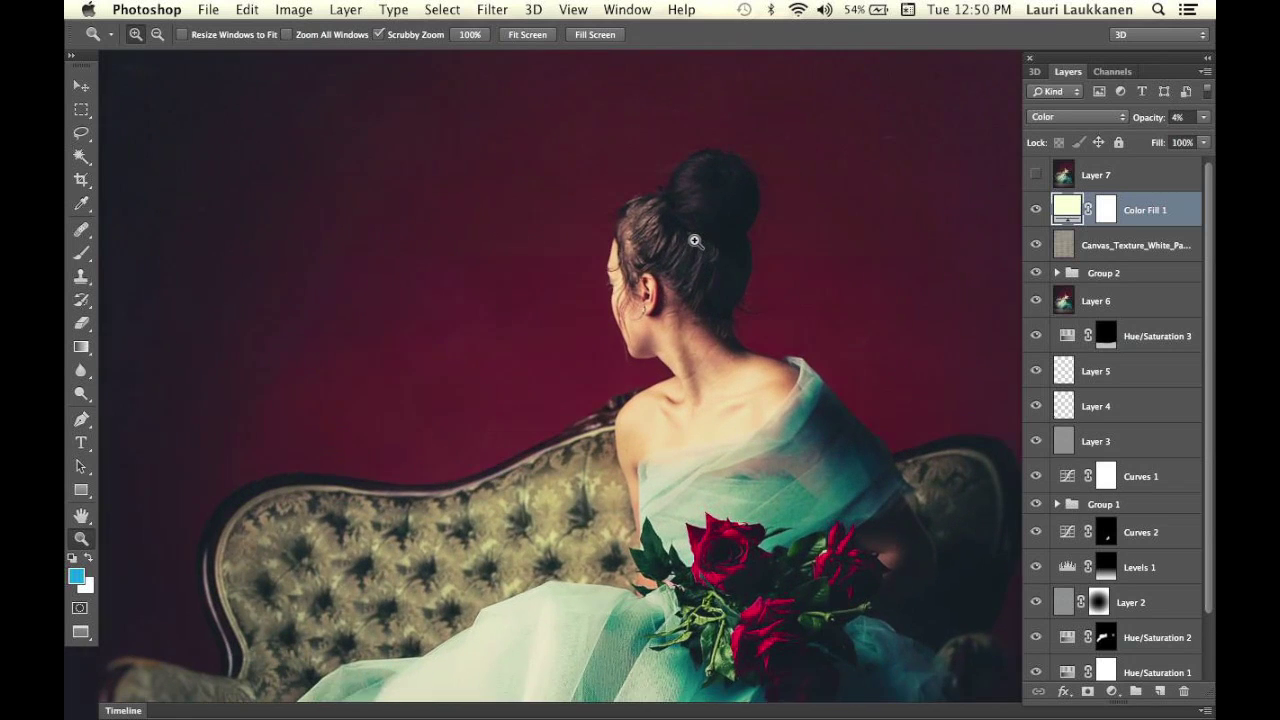
left_click(1096, 177)
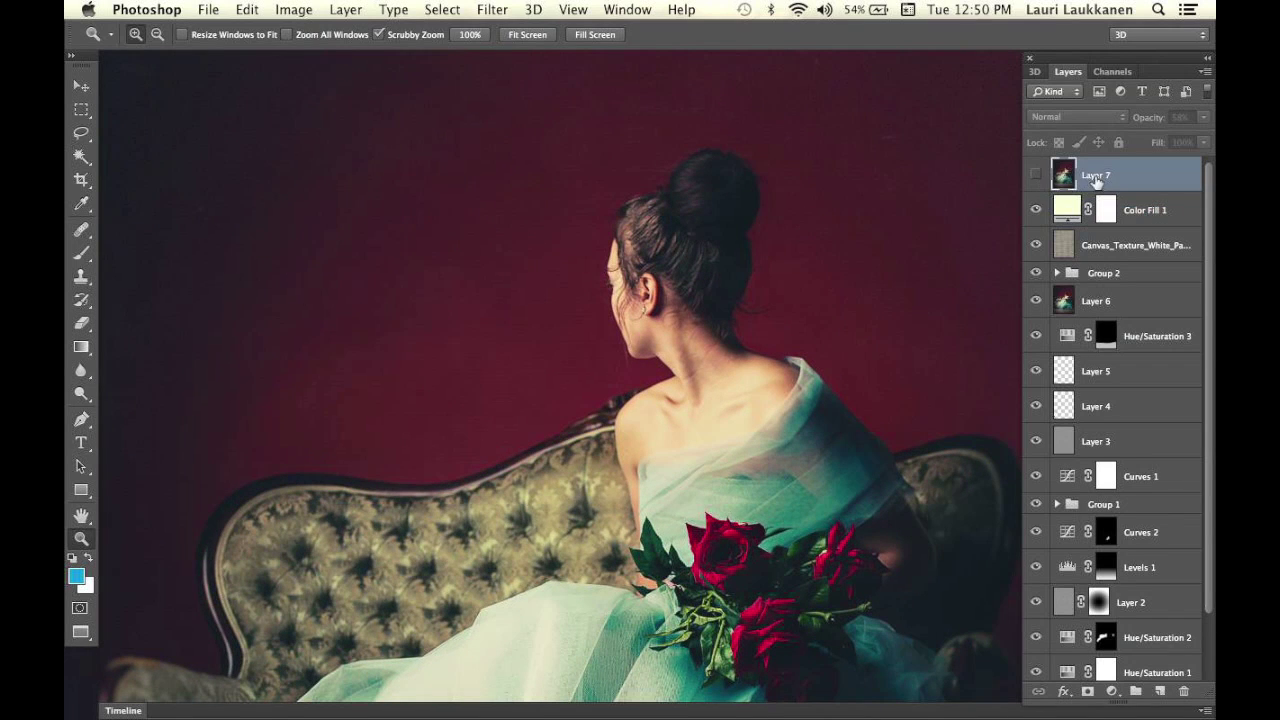
left_click(1152, 211)
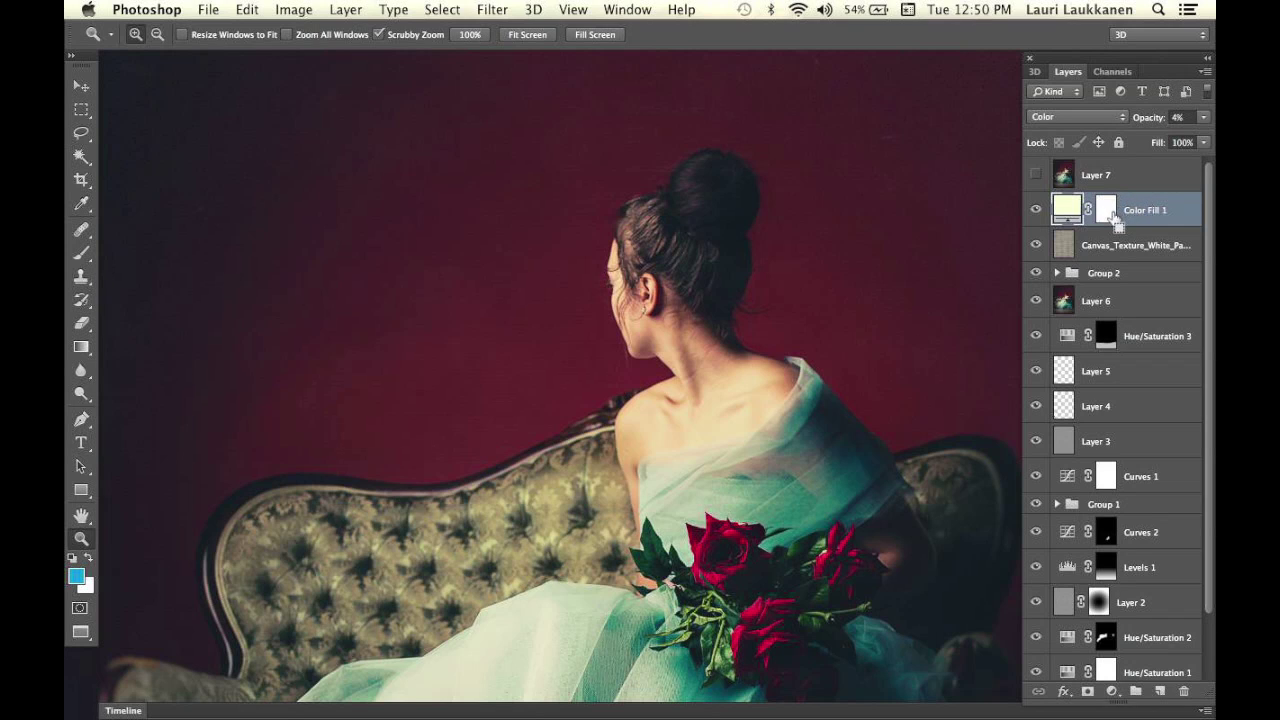
- Undo the merge and stamp all visible layers into a new Layer 8 with Cmd+Opt+Shift+E
key("super+shift+n")
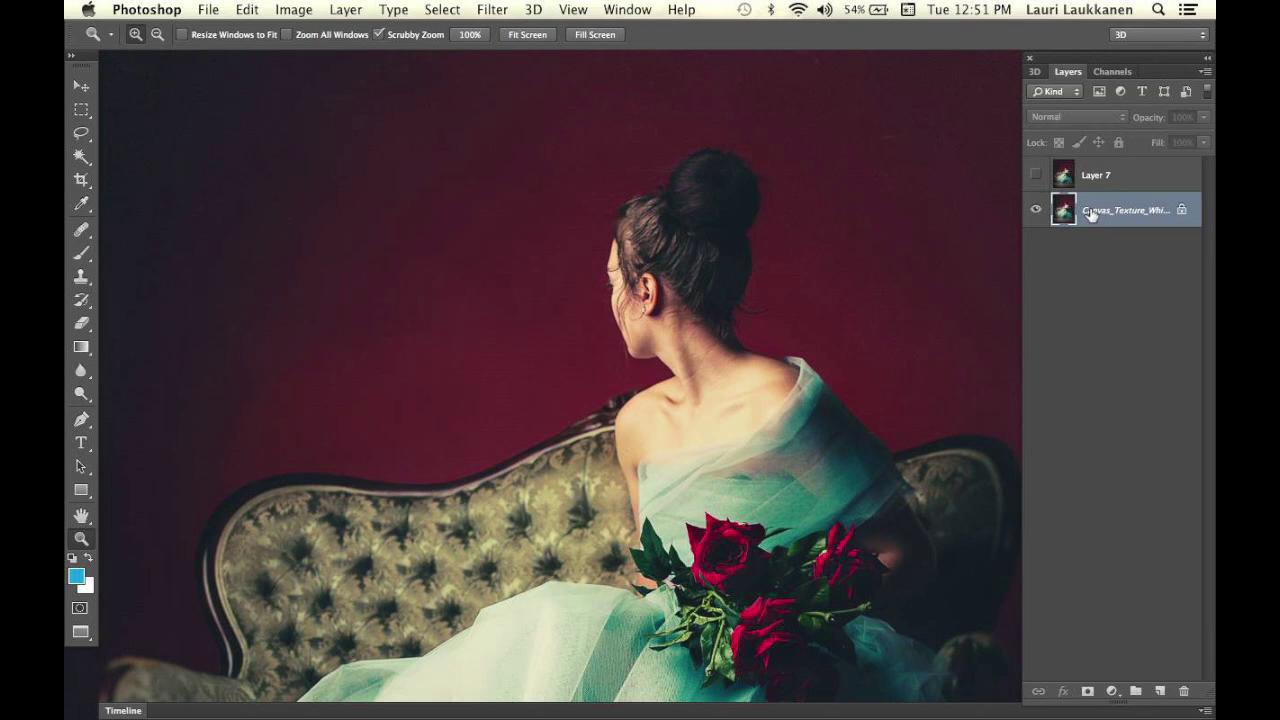
key("super+z")
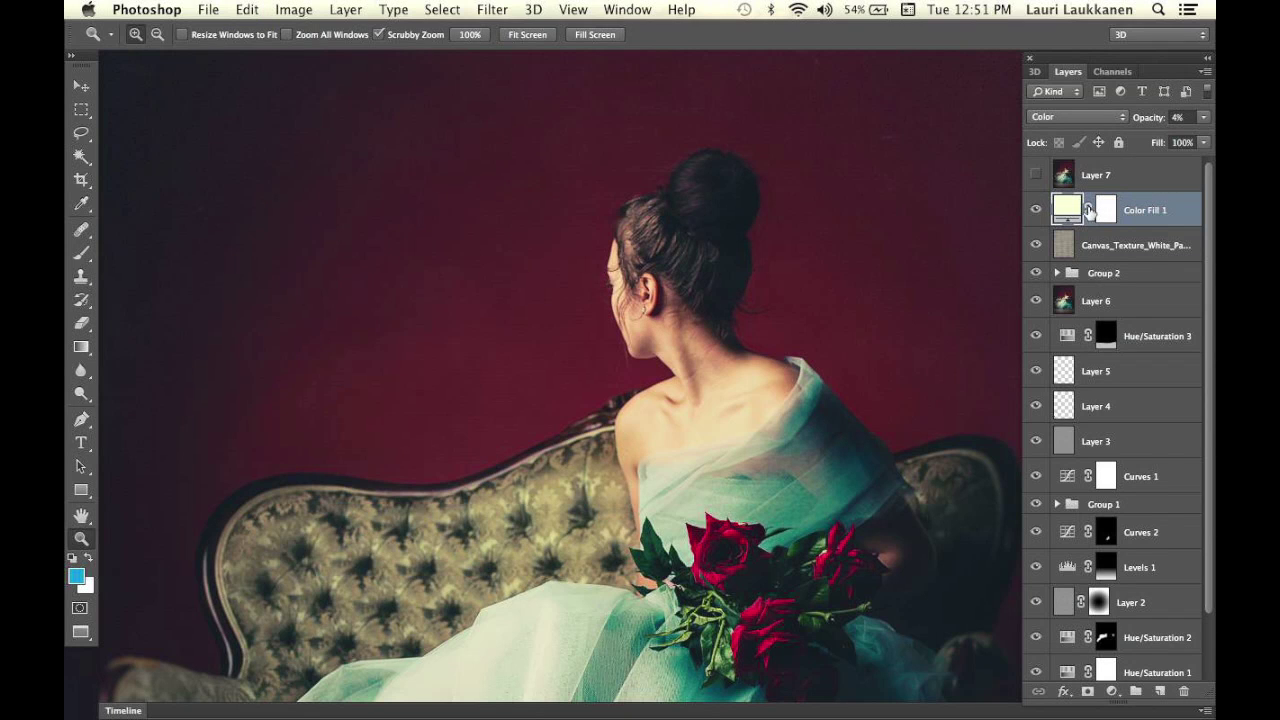
key("alt")
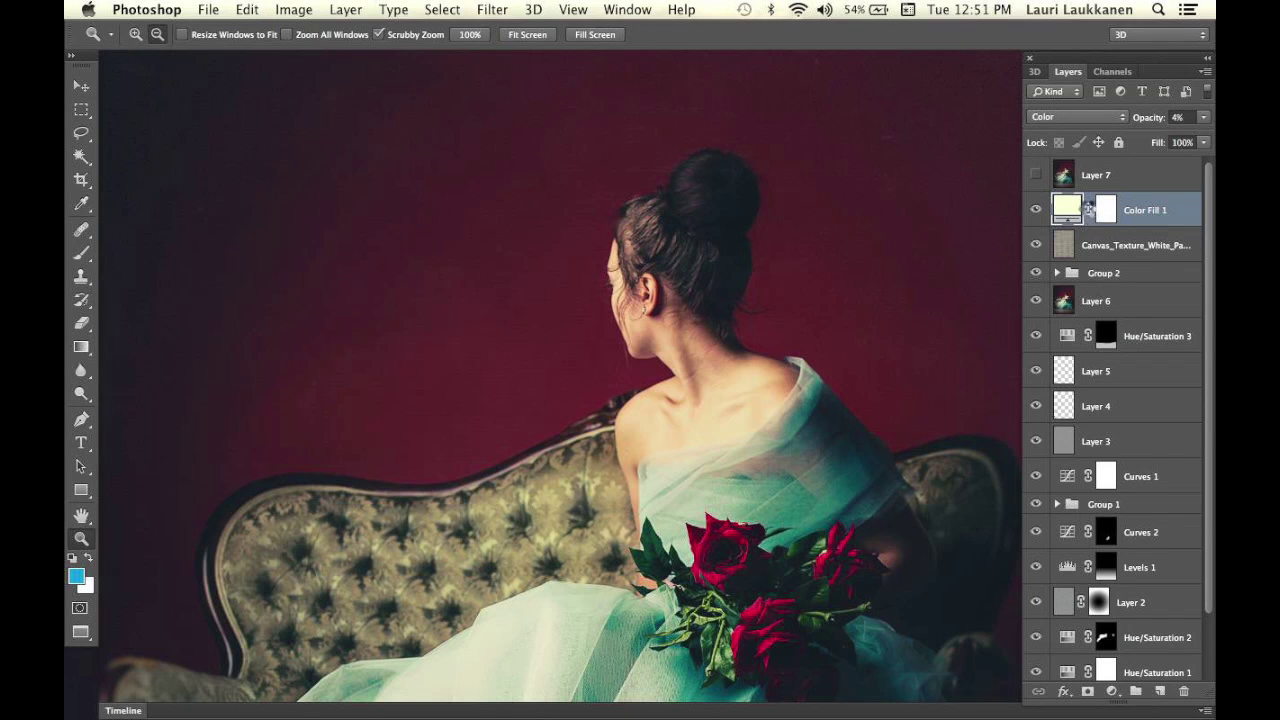
key("super+alt+shift+e")
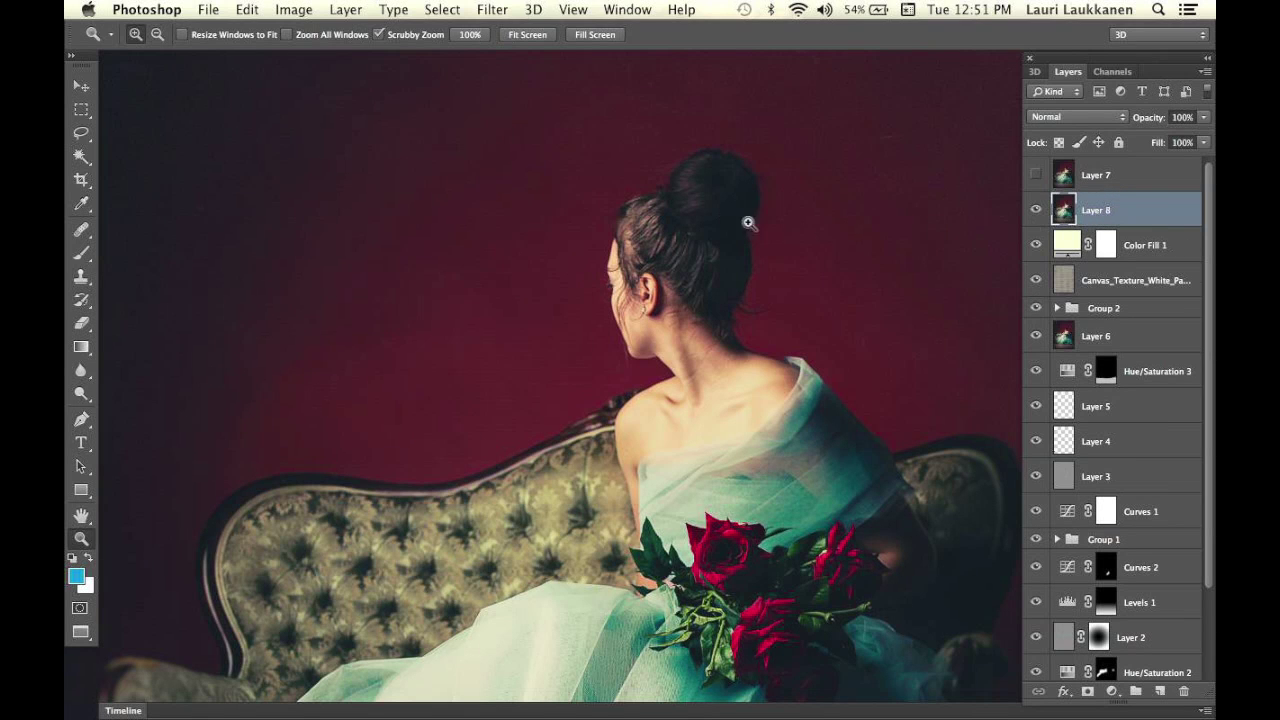
left_click(675, 231)
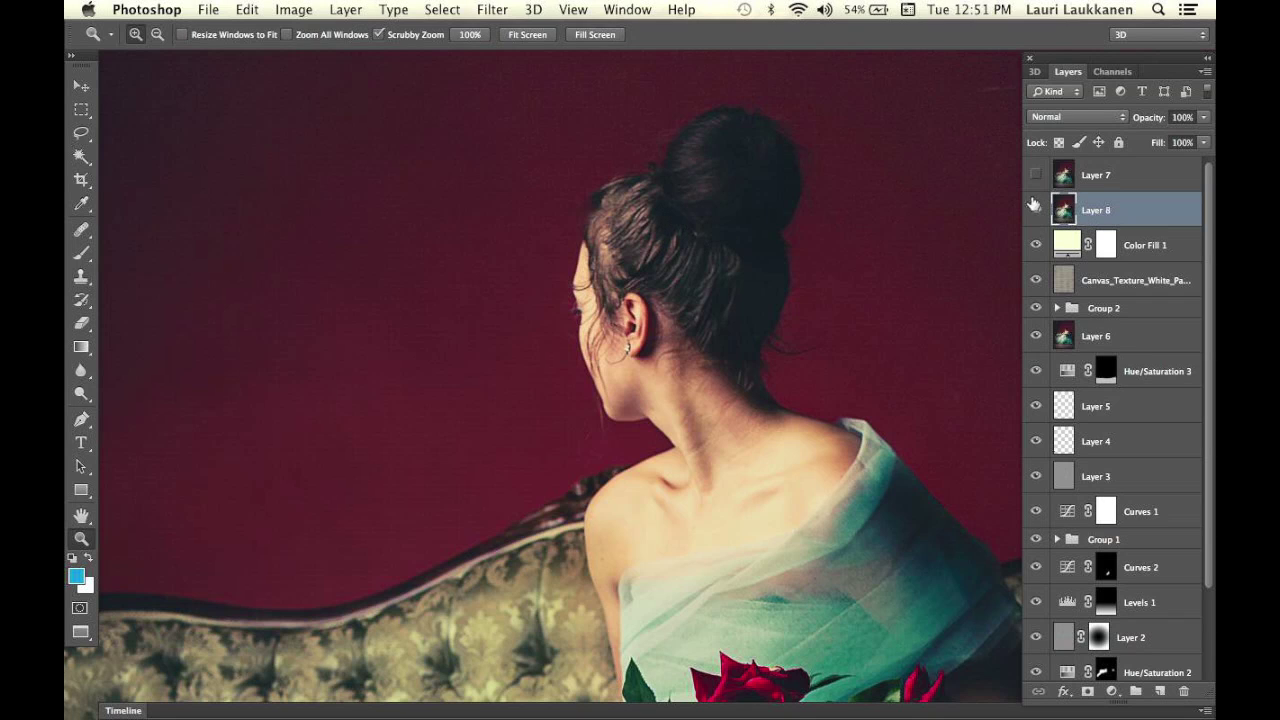
- Open the Oil Paint filter and zoom its preview to 66.7% on the woman's head
left_click(492, 12)
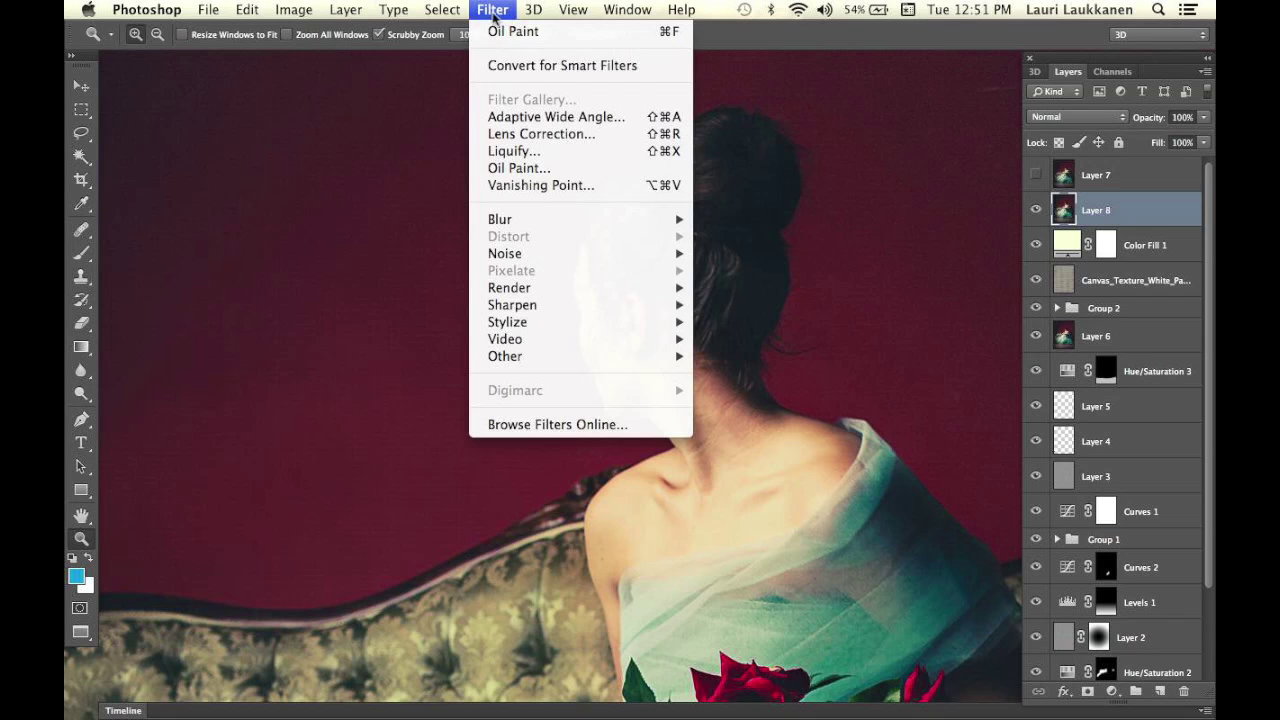
left_click(525, 167)
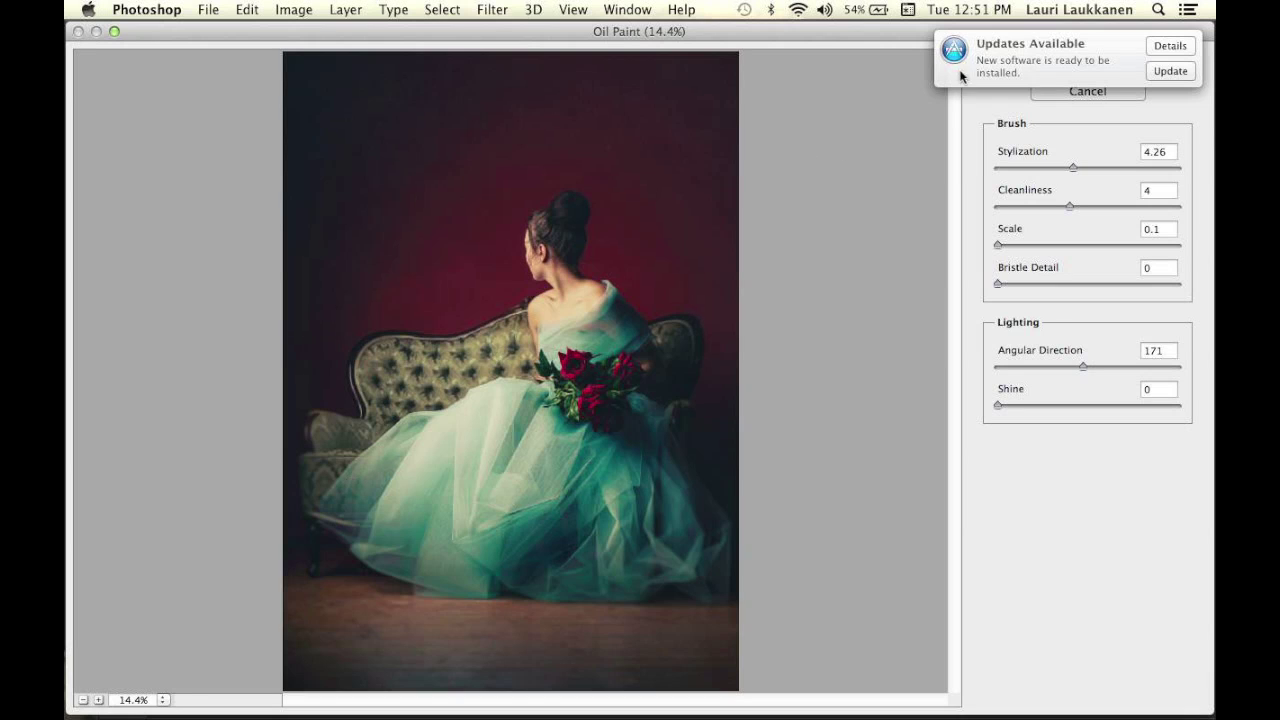
left_click(99, 700)
left_click(99, 700)
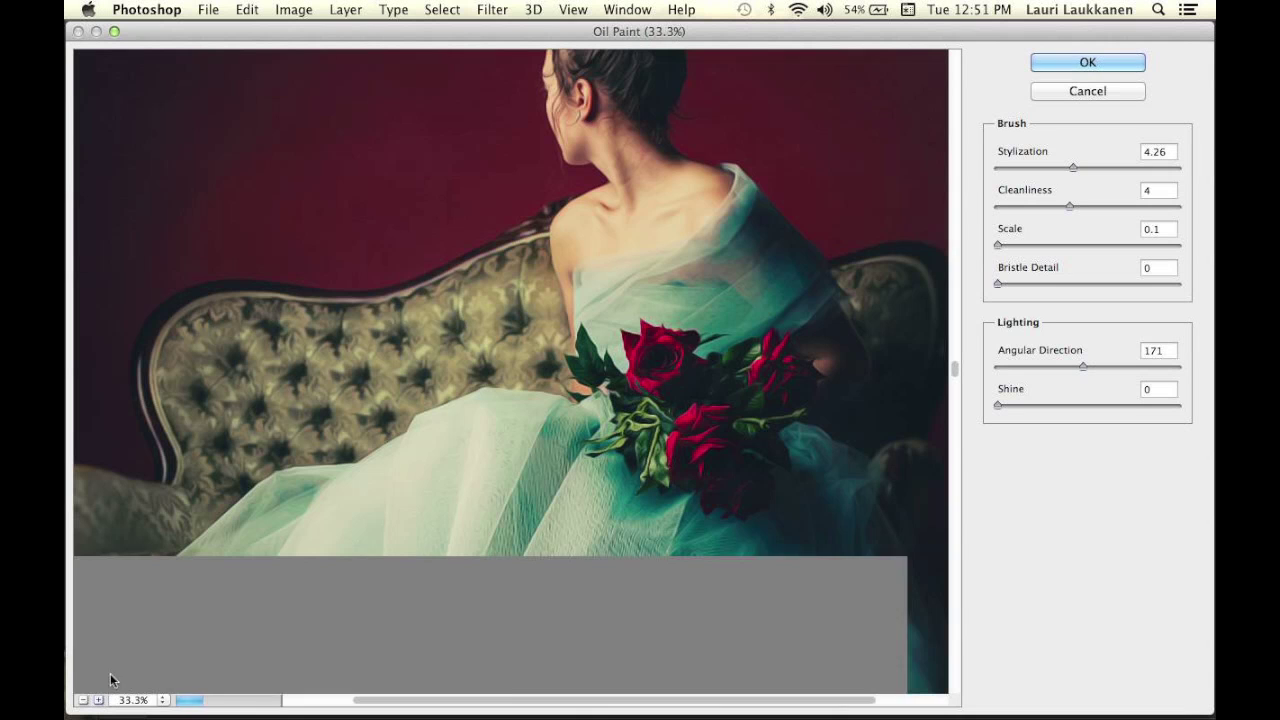
mouse_move(600, 198)
left_mouse_down()
mouse_move(620, 277)
mouse_move(568, 352)
left_mouse_up()
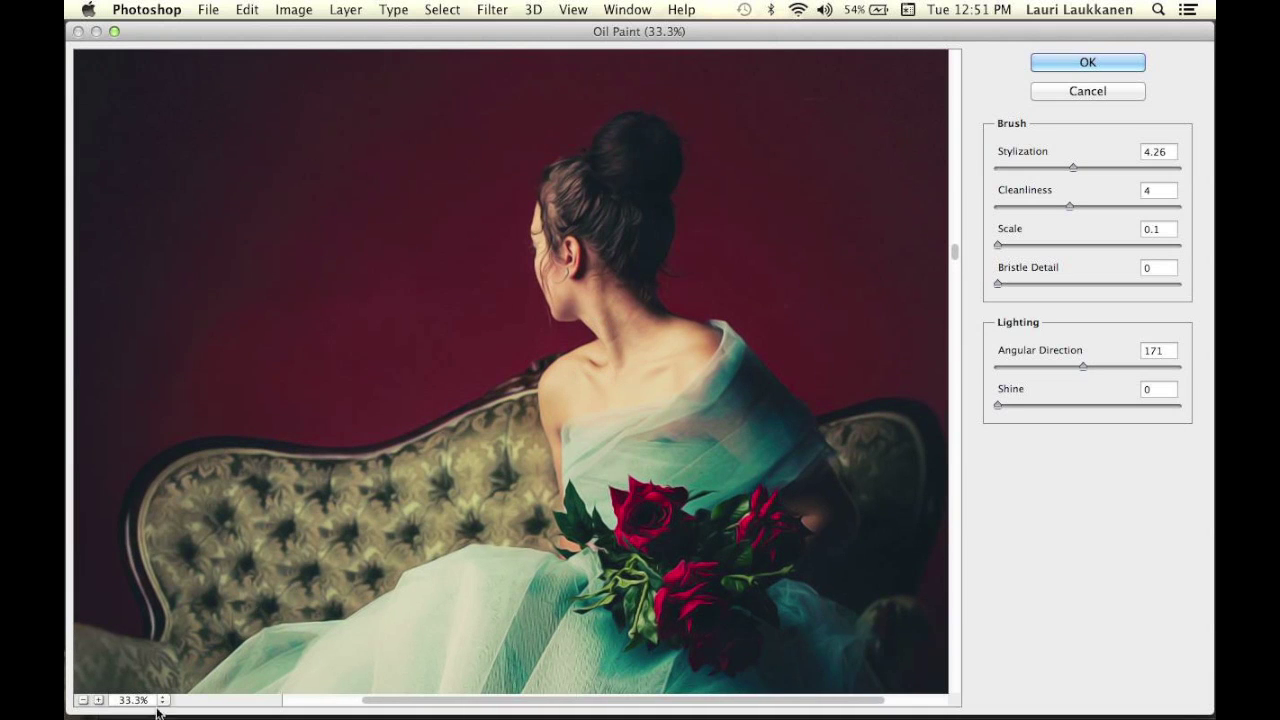
left_click(99, 700)
left_click(99, 700)
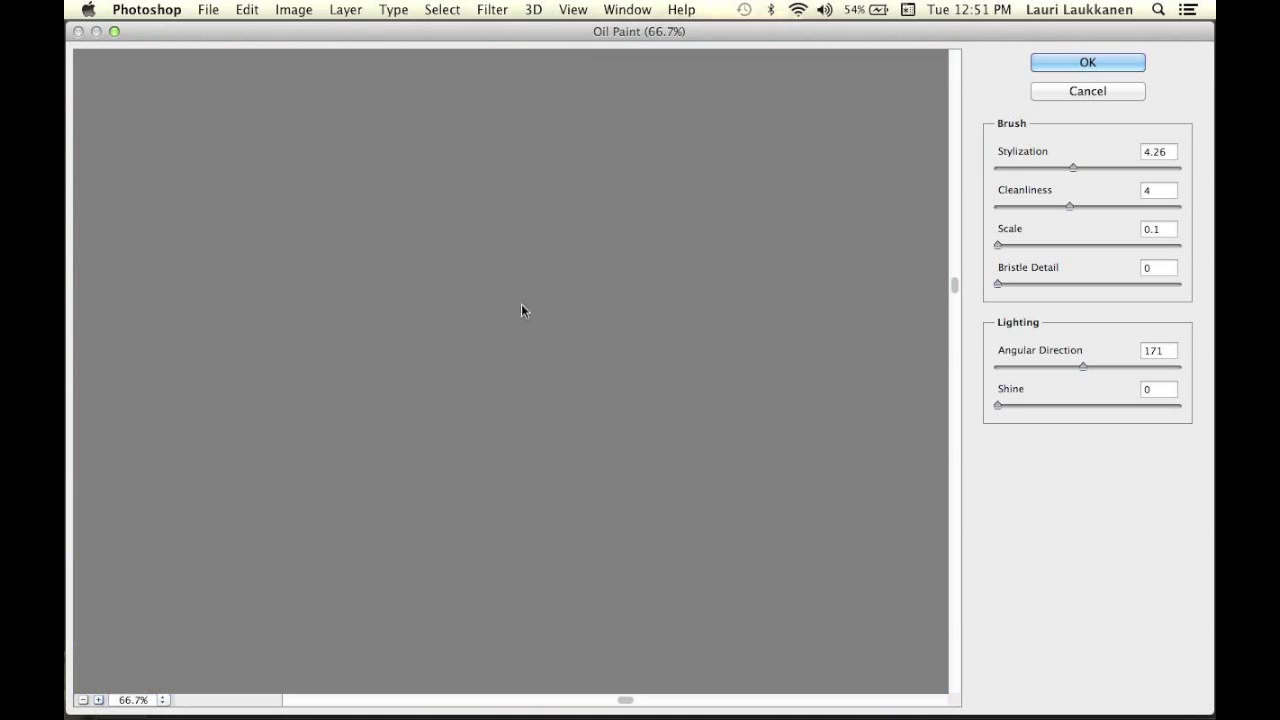
left_click_drag(640, 260, 466, 453)
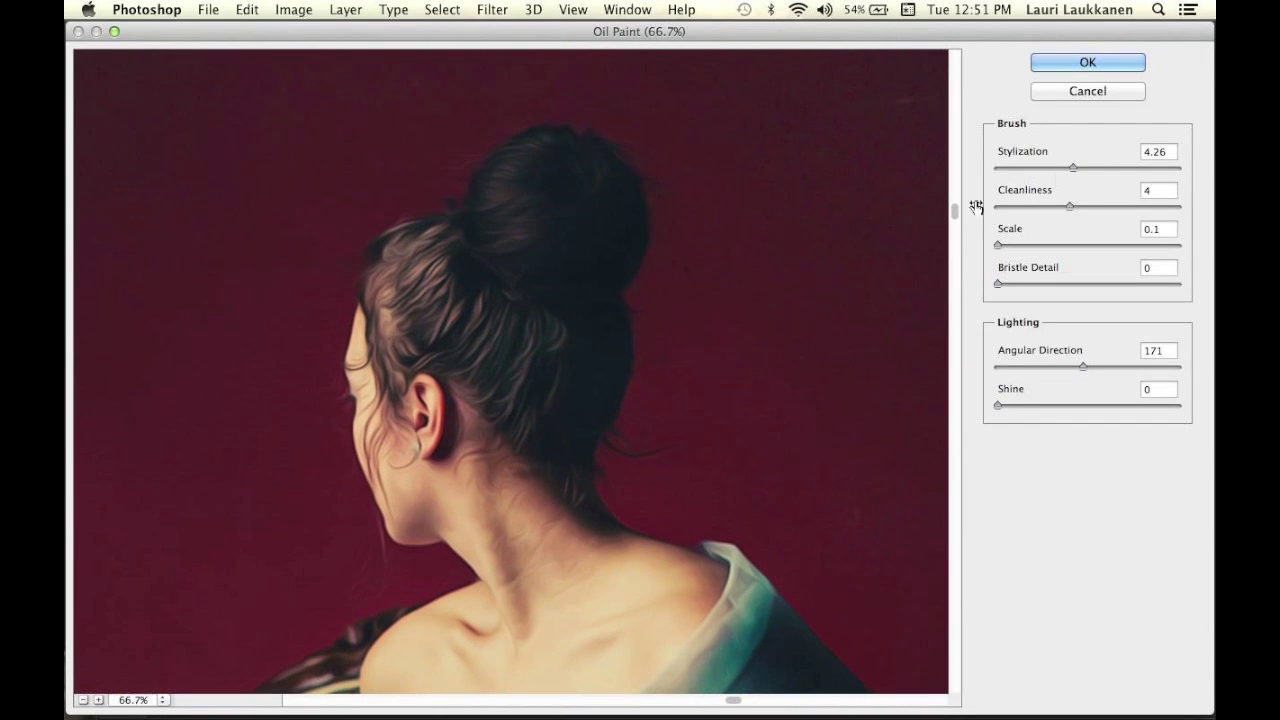
- Set Oil Paint Stylization to 4.16 and adjust the Angular Direction, checking the head and shoulder
left_click_drag(1072, 168, 1071, 207)
left_click(1069, 205)
mouse_move(1083, 367)
left_mouse_down()
mouse_move(1065, 373)
mouse_move(1083, 370)
left_mouse_up()
left_click_drag(500, 420, 551, 354)
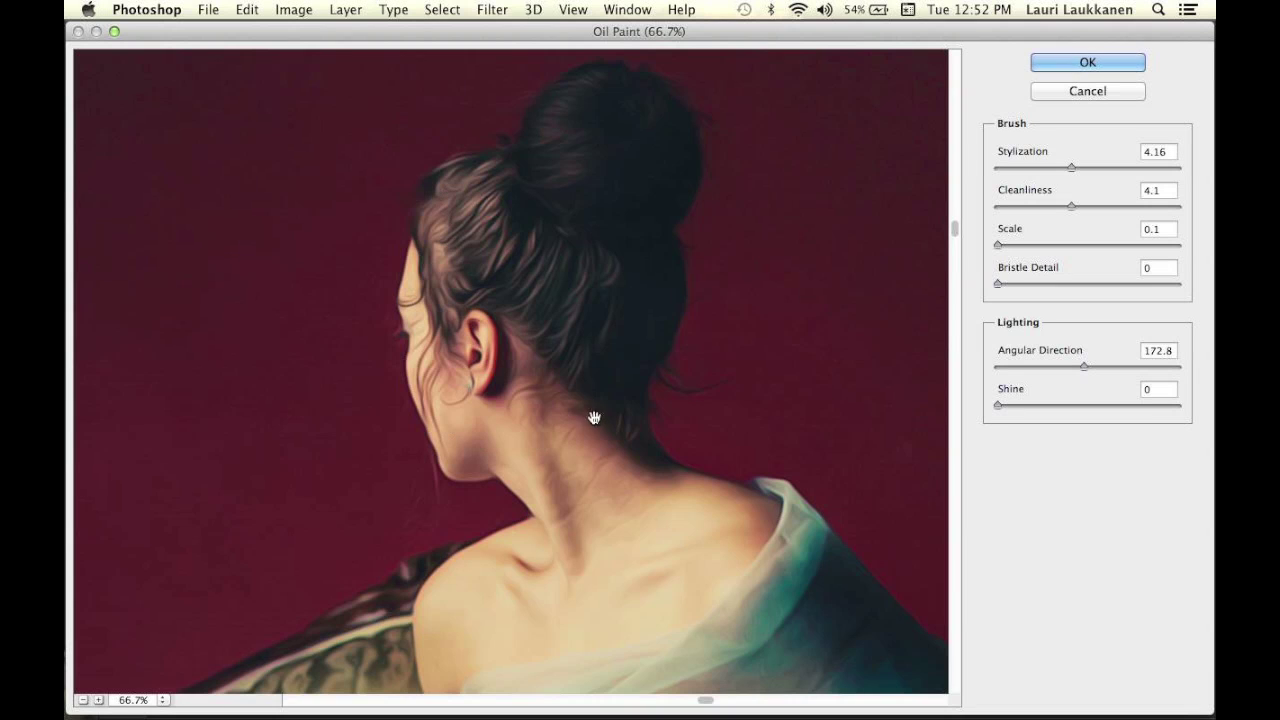
mouse_move(617, 420)
left_mouse_down()
mouse_move(626, 341)
mouse_move(560, 429)
mouse_move(651, 451)
mouse_move(749, 429)
mouse_move(744, 370)
mouse_move(662, 230)
mouse_move(626, 363)
mouse_move(591, 420)
left_mouse_up()
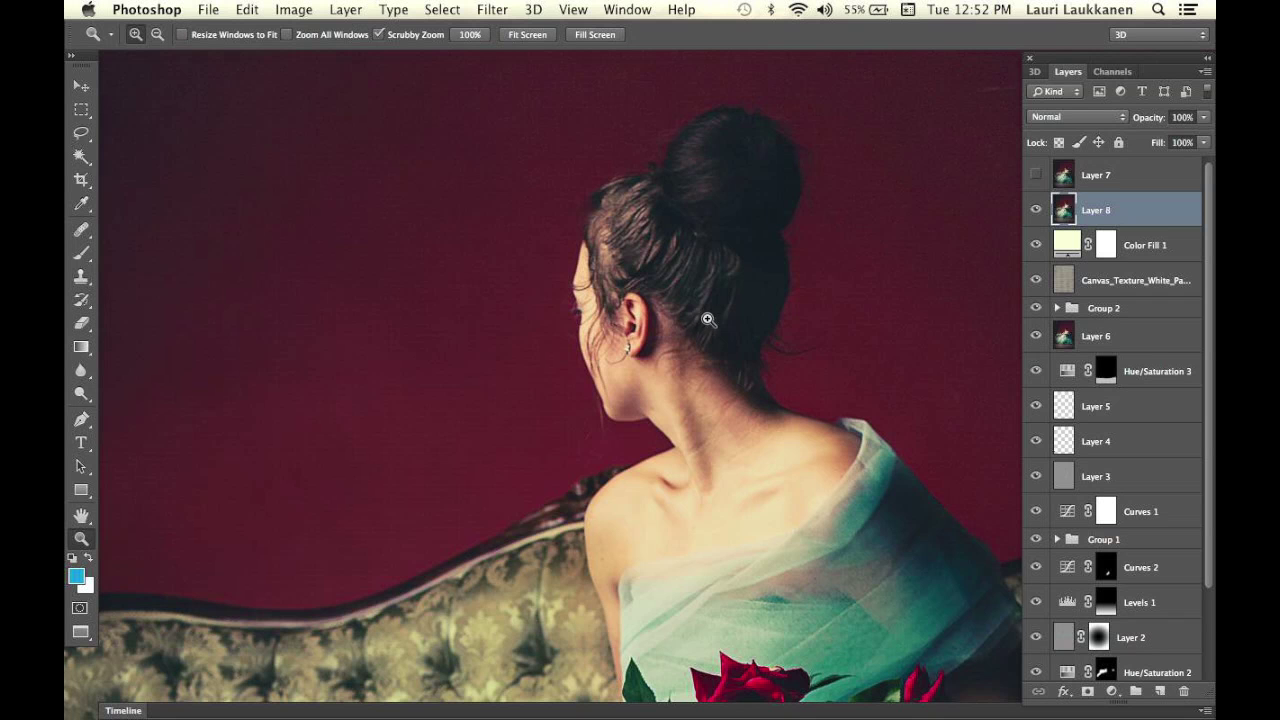
- Zoom in on the hair and ear and toggle Layer 8 off and on to compare
left_click(698, 255)
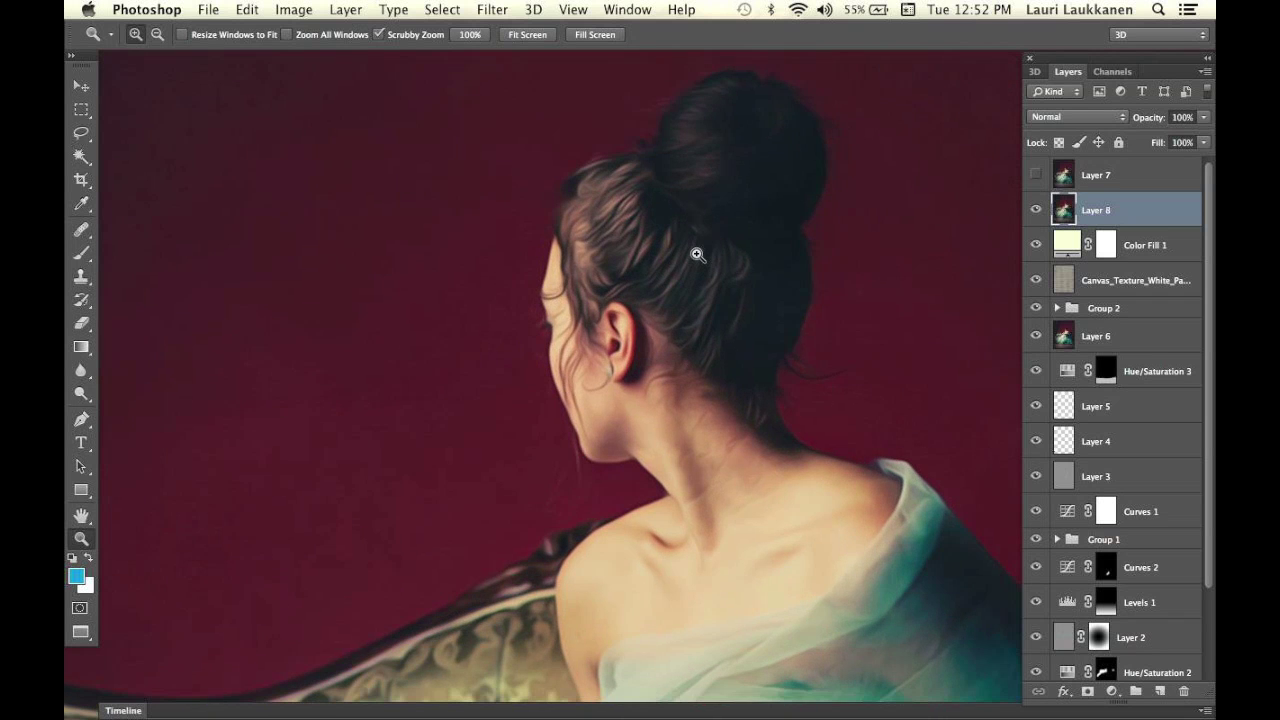
left_click(698, 255)
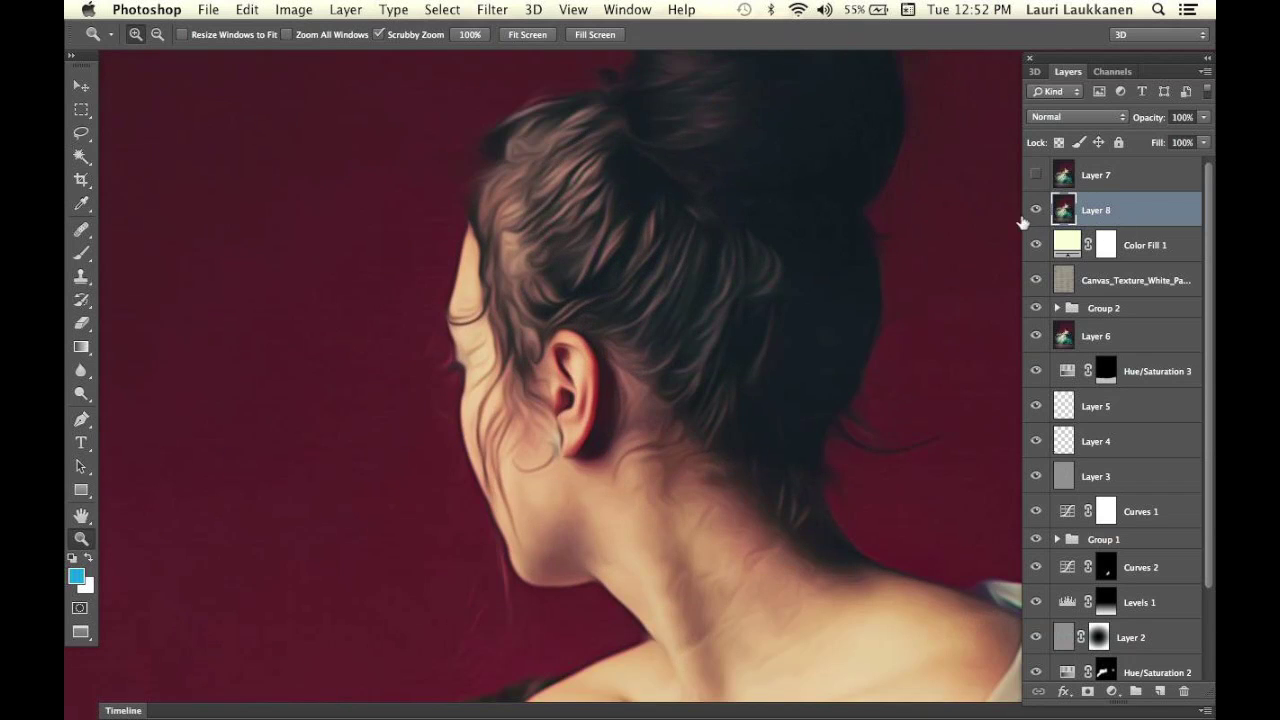
left_click(1036, 211)
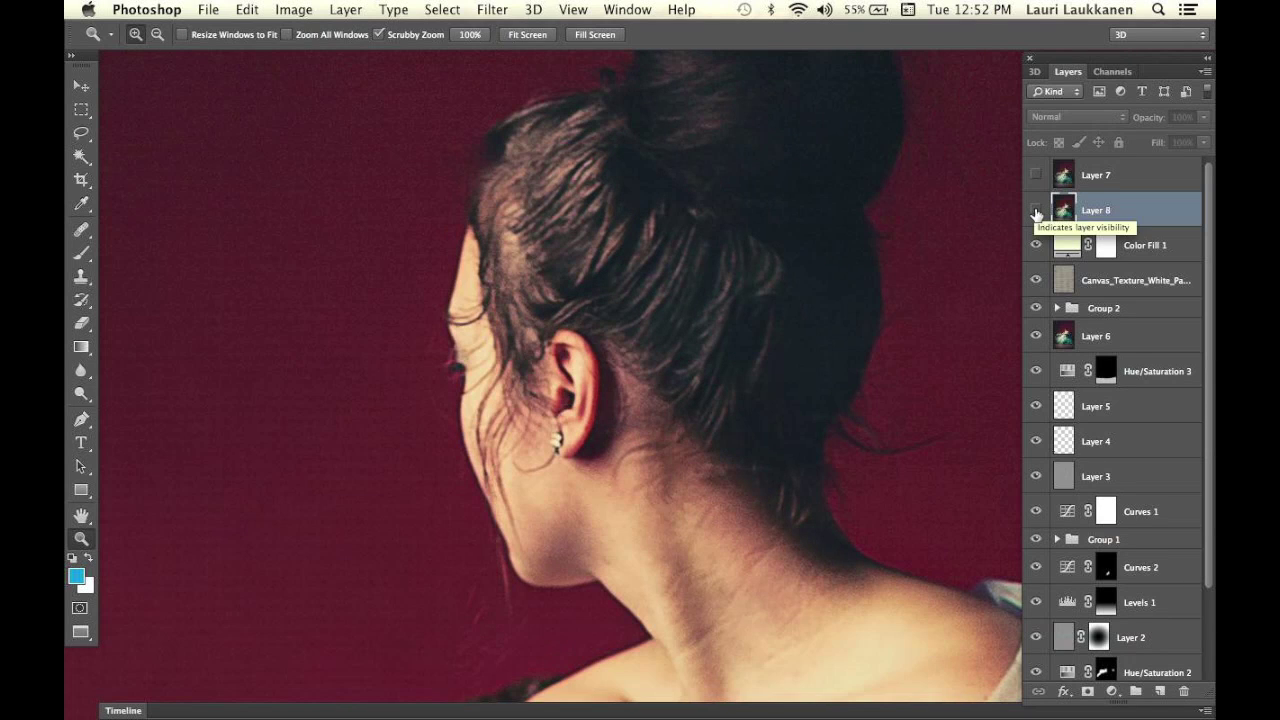
left_click(1036, 211)
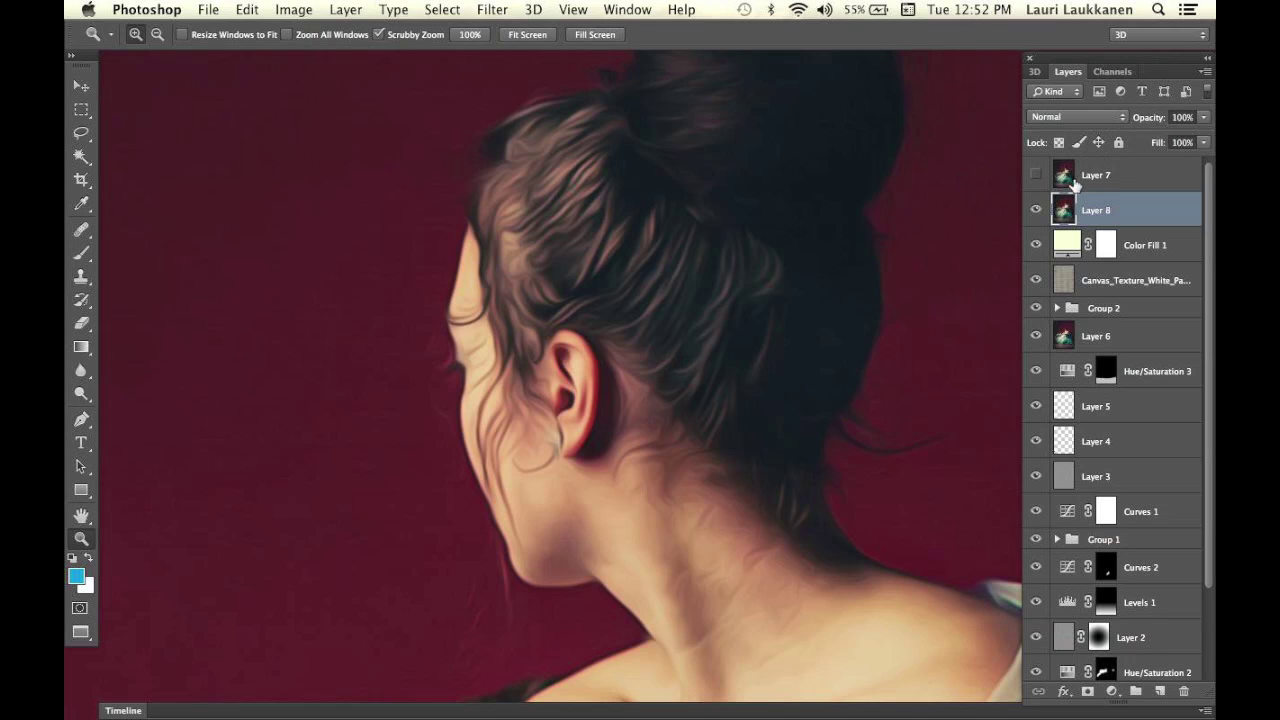
- Lower Layer 8's opacity to 55%, compare with and without it, and zoom back out
left_click_drag(1151, 120, 1114, 125)
left_click(1038, 210)
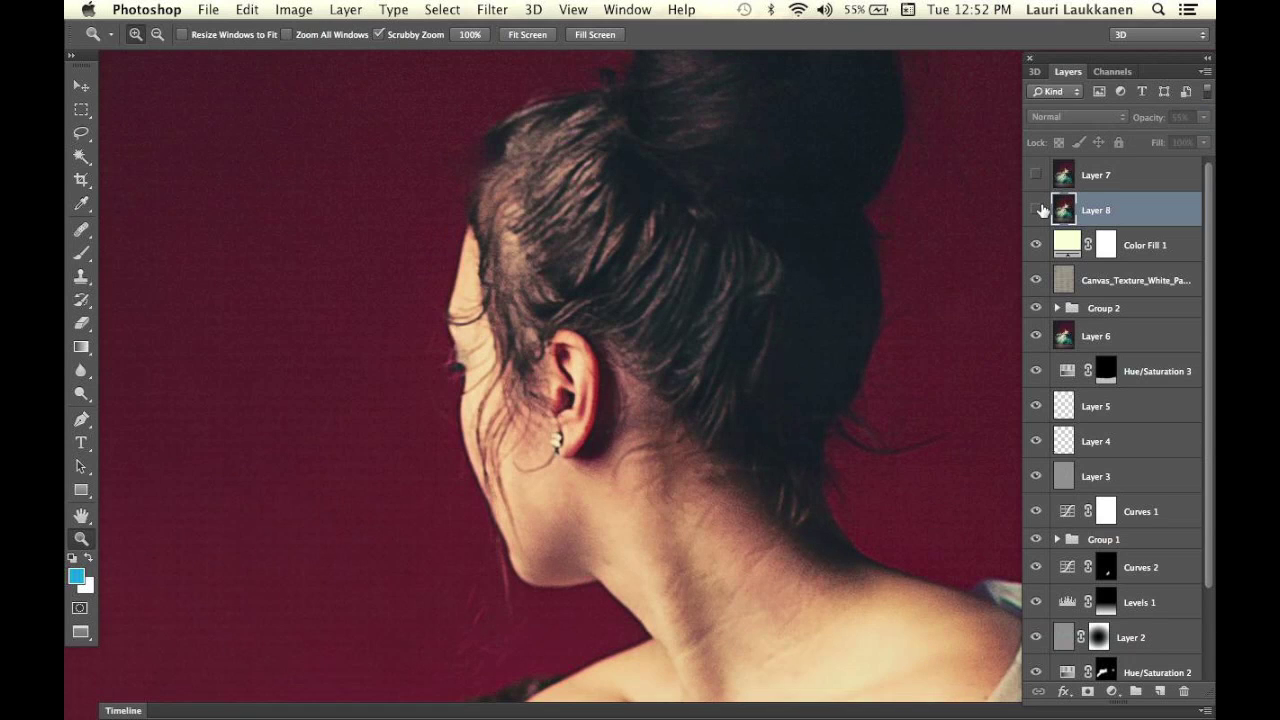
left_click(1038, 209)
left_click(1044, 206)
left_click(1044, 206)
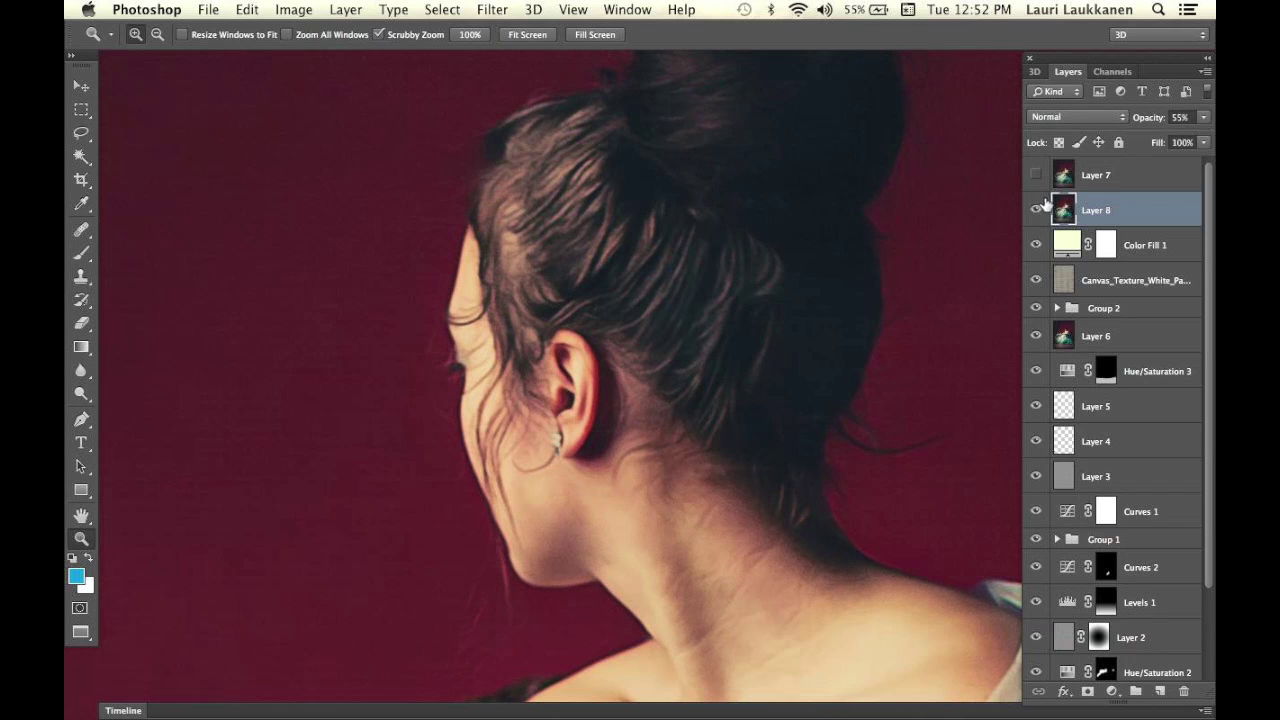
left_click(1044, 206)
left_click(1044, 206)
left_click(1044, 206)
left_click(1044, 206)
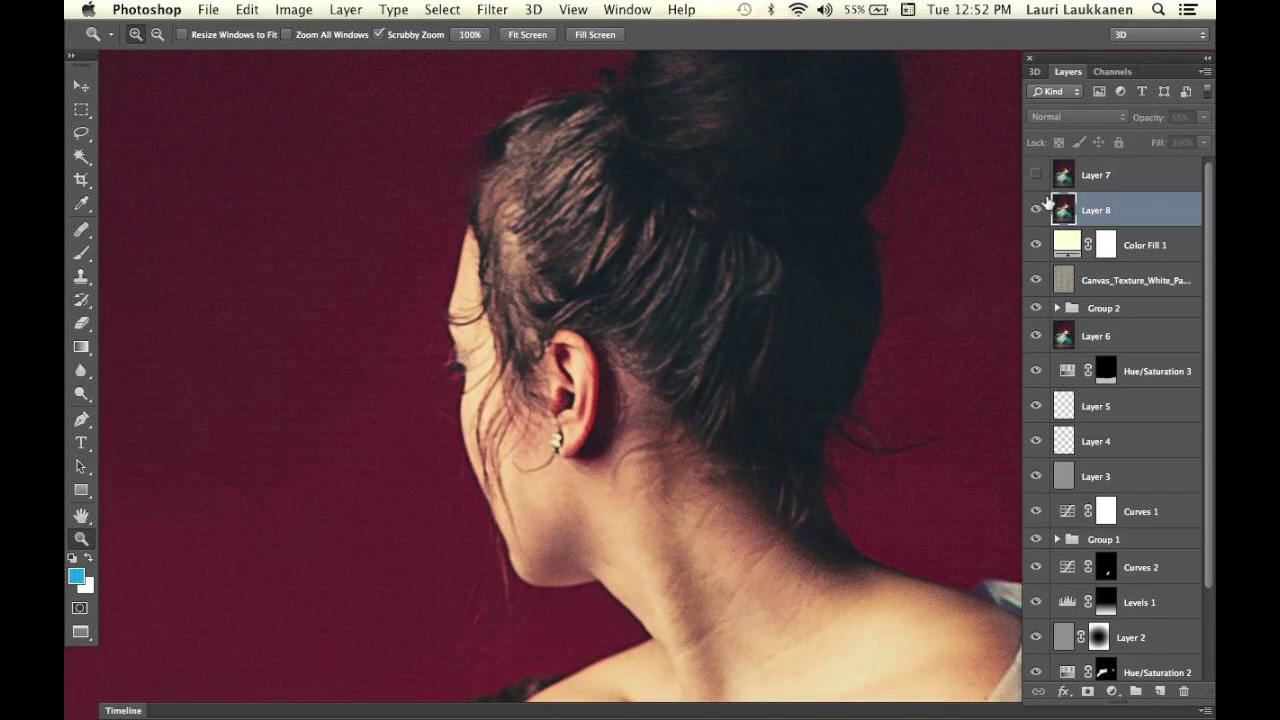
left_click(754, 289, "alt")
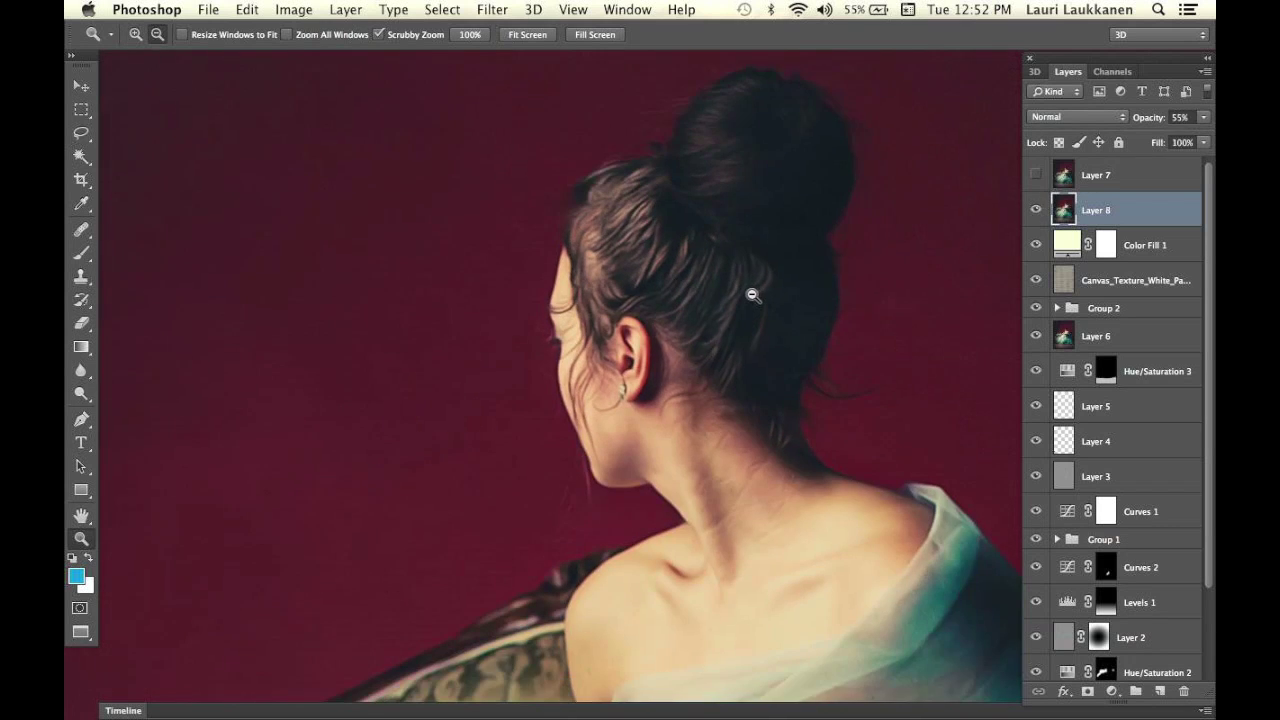
left_click(754, 289, "alt")
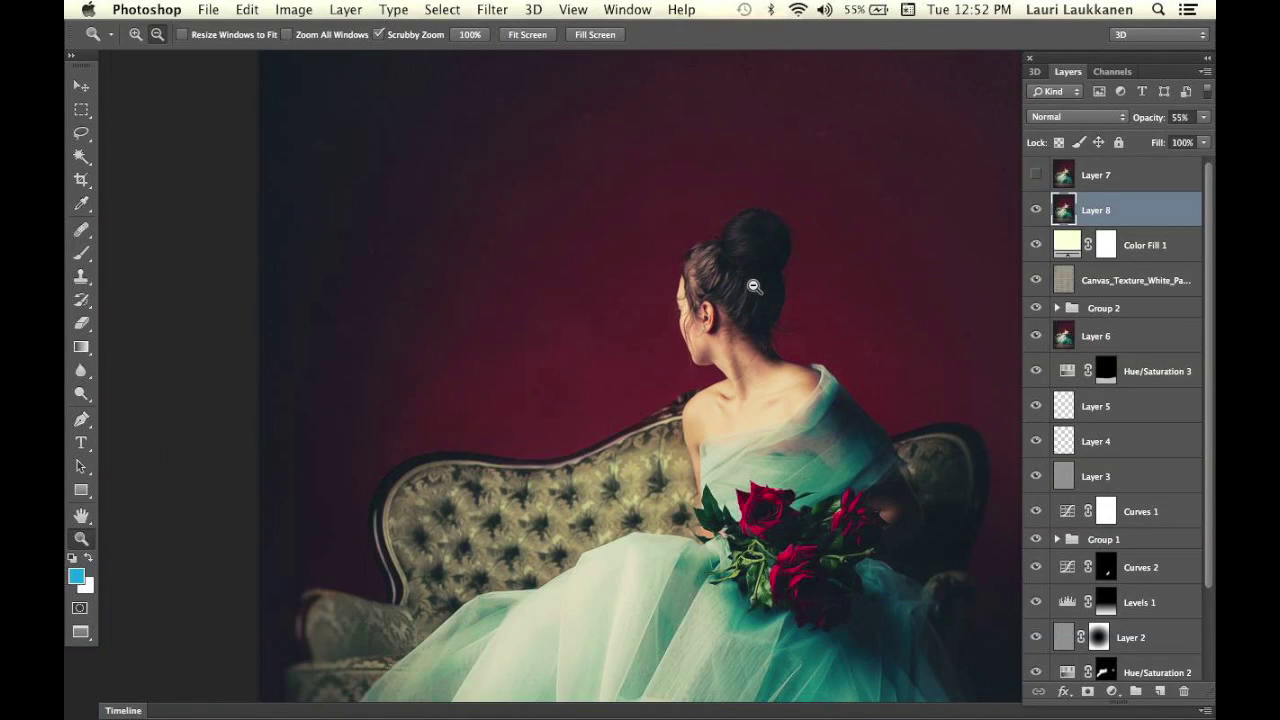
left_click(754, 287, "alt")
left_click(756, 285, "alt")
- Fit the whole teal-gown portrait in the window and scroll the Layers panel
key("super+minus")
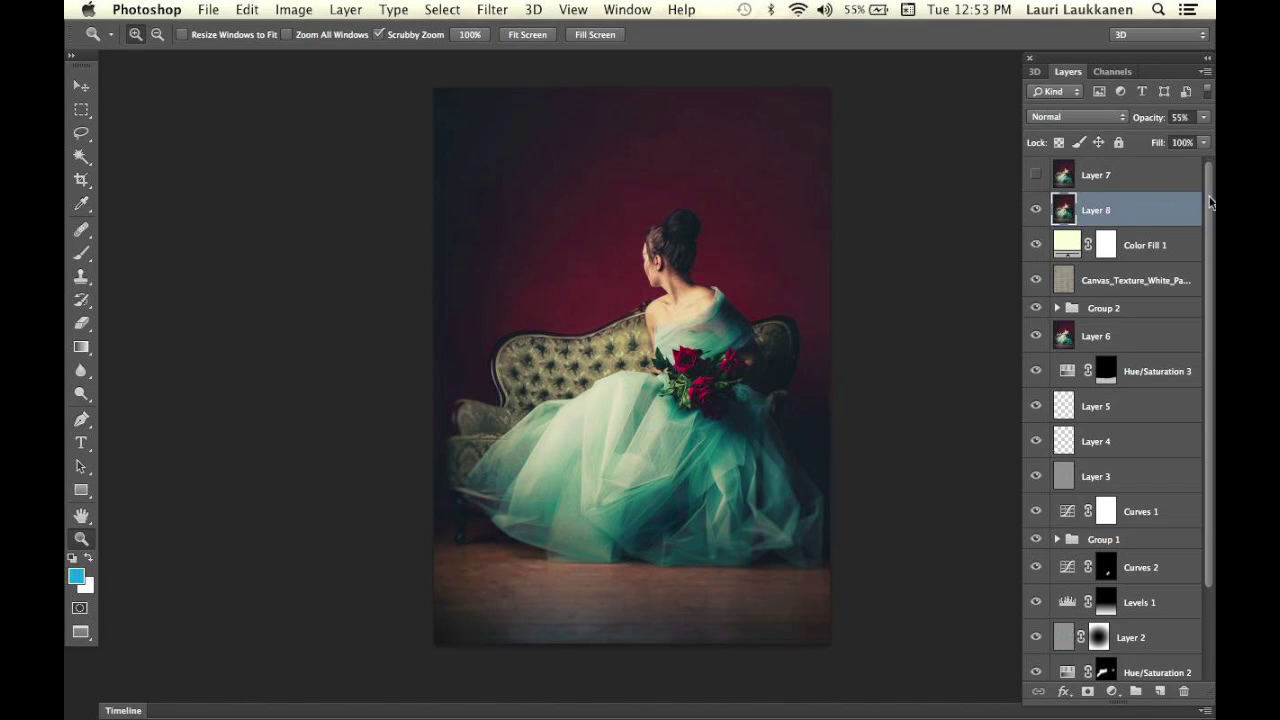
left_click_drag(1210, 202, 1182, 152)
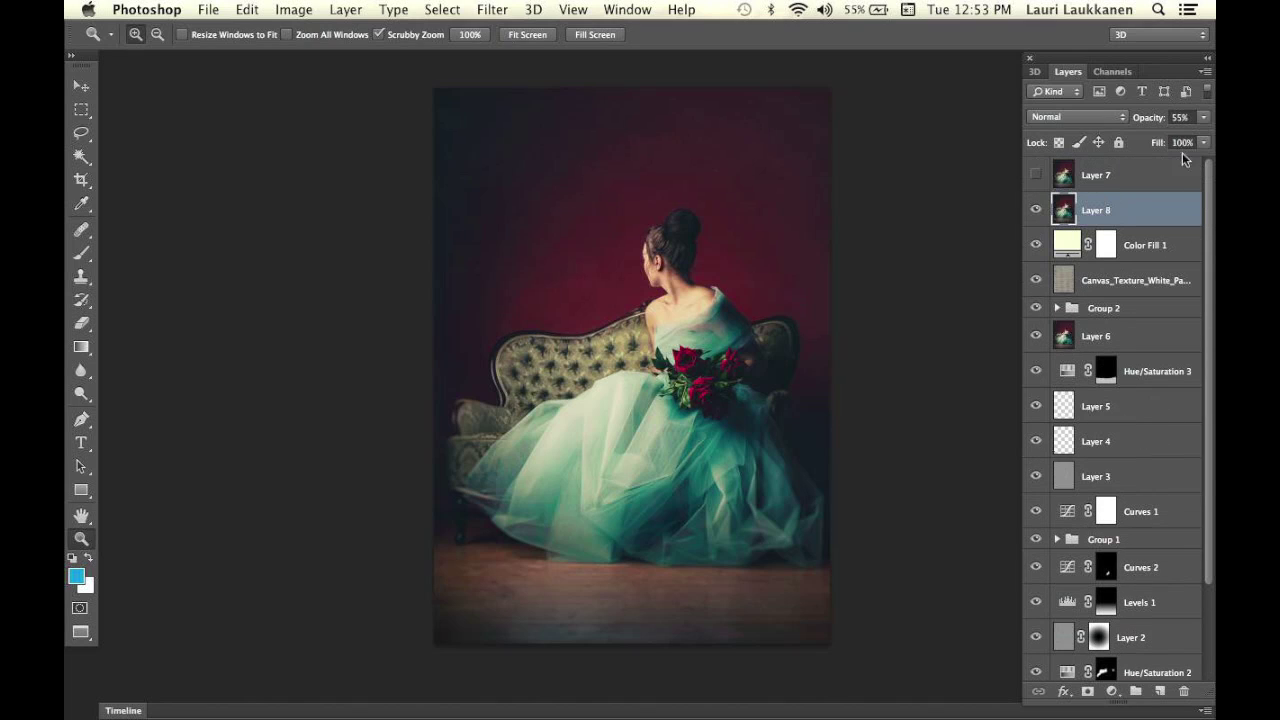